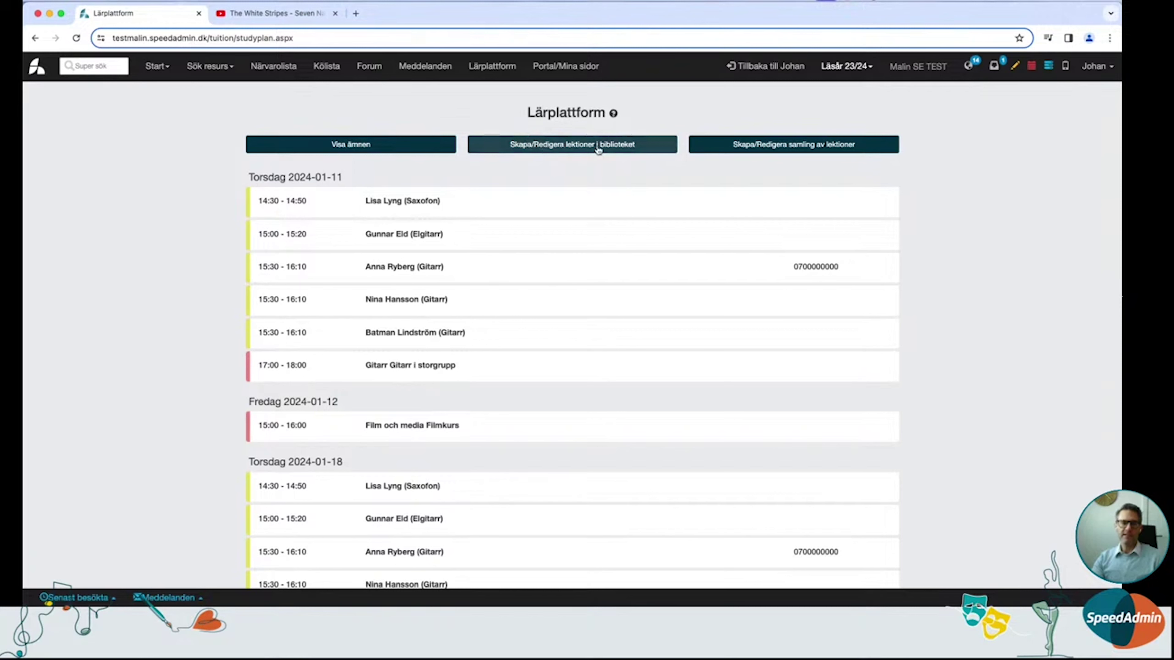
# Open the lesson library from the learning platform and look through the list of lessons
pyautogui.click(587, 150)
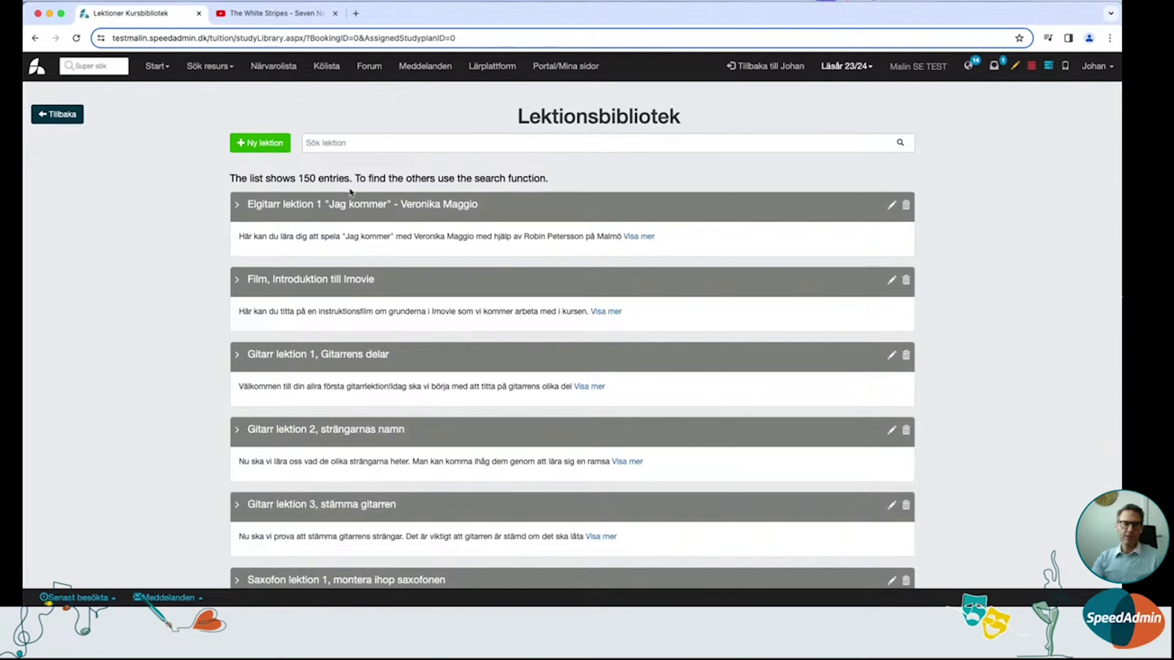
pyautogui.scroll(-2, 394, 231)
pyautogui.scroll(-7, 394, 231)
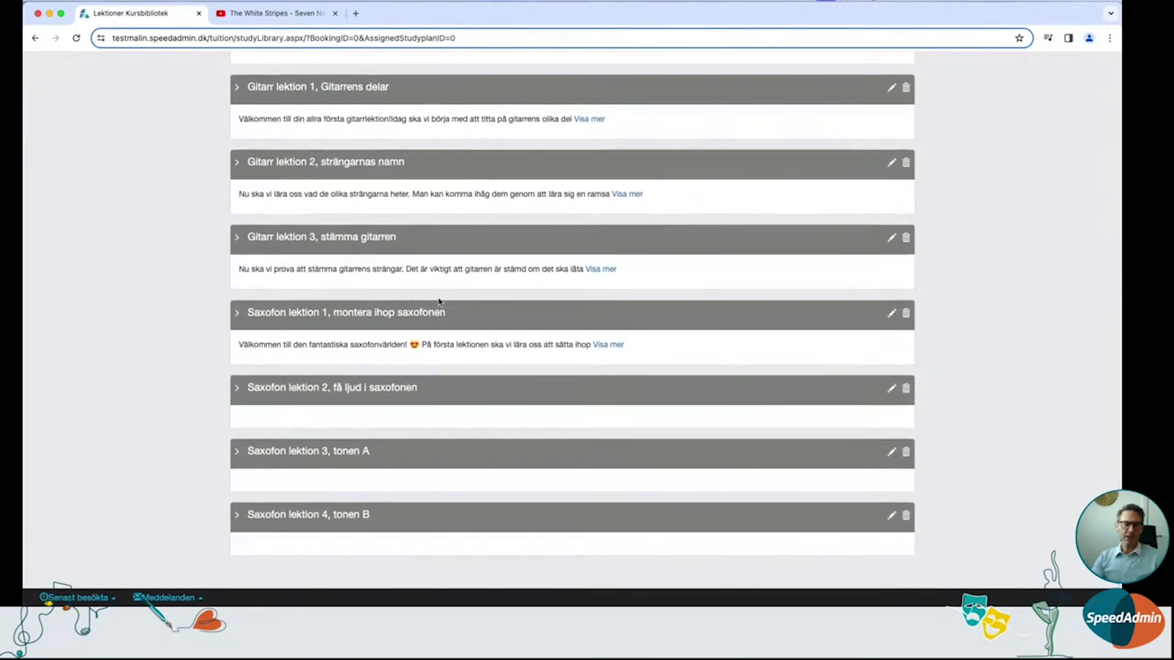
pyautogui.scroll(3, 491, 304)
pyautogui.scroll(5, 491, 303)
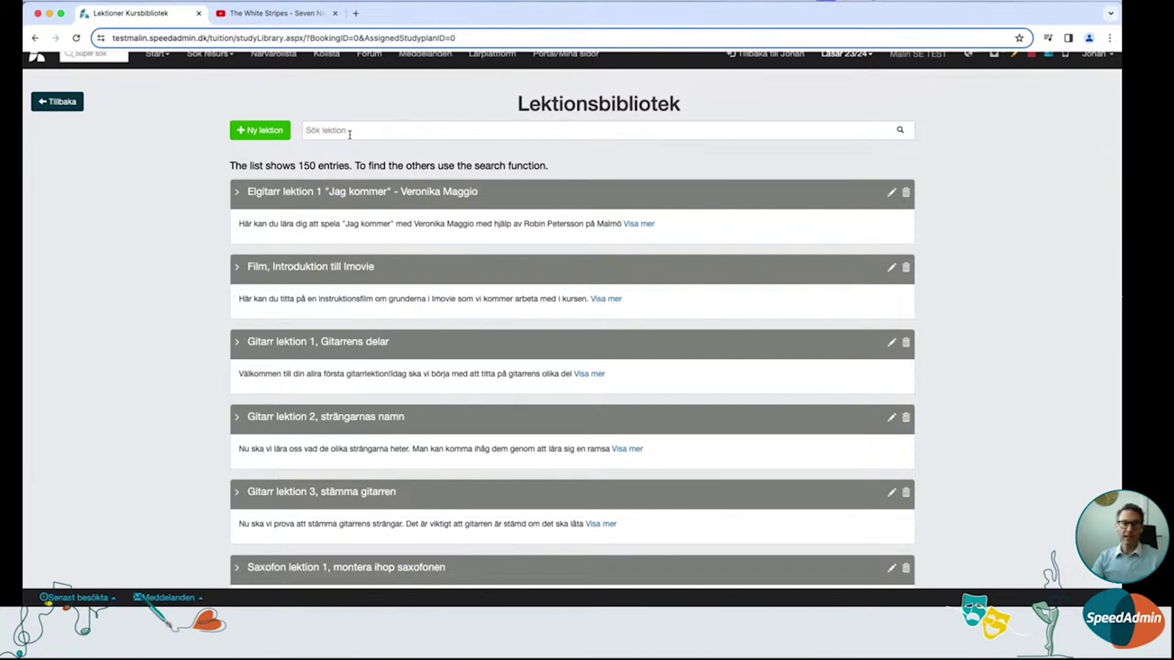
pyautogui.scroll(-1, 353, 129)
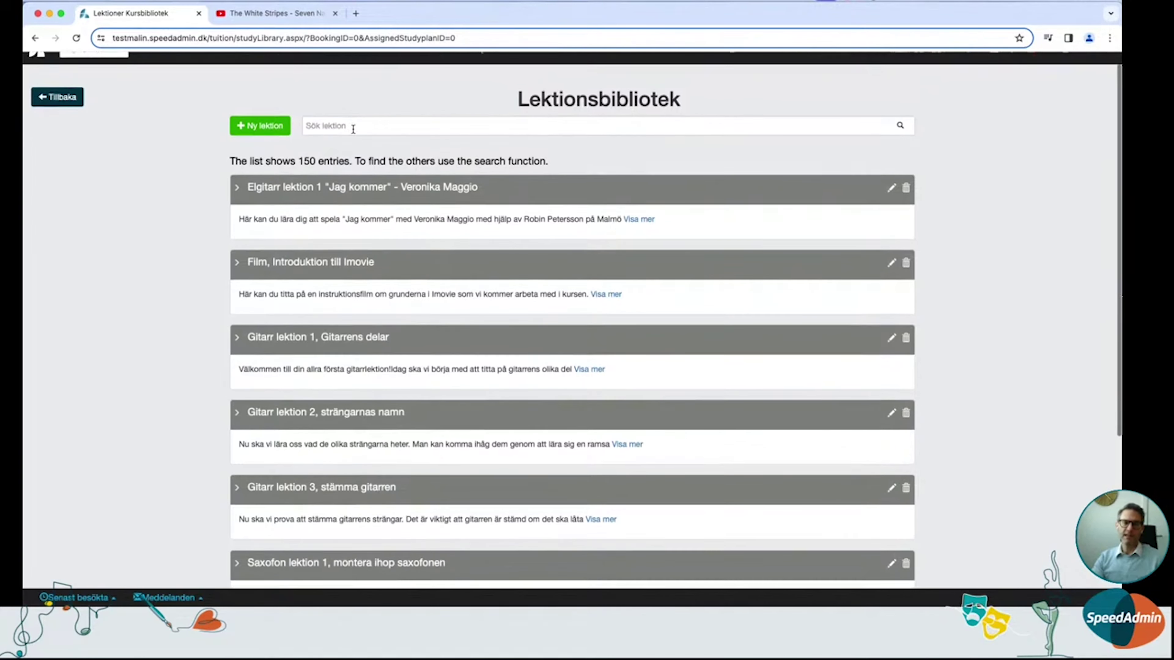
pyautogui.scroll(1, 353, 129)
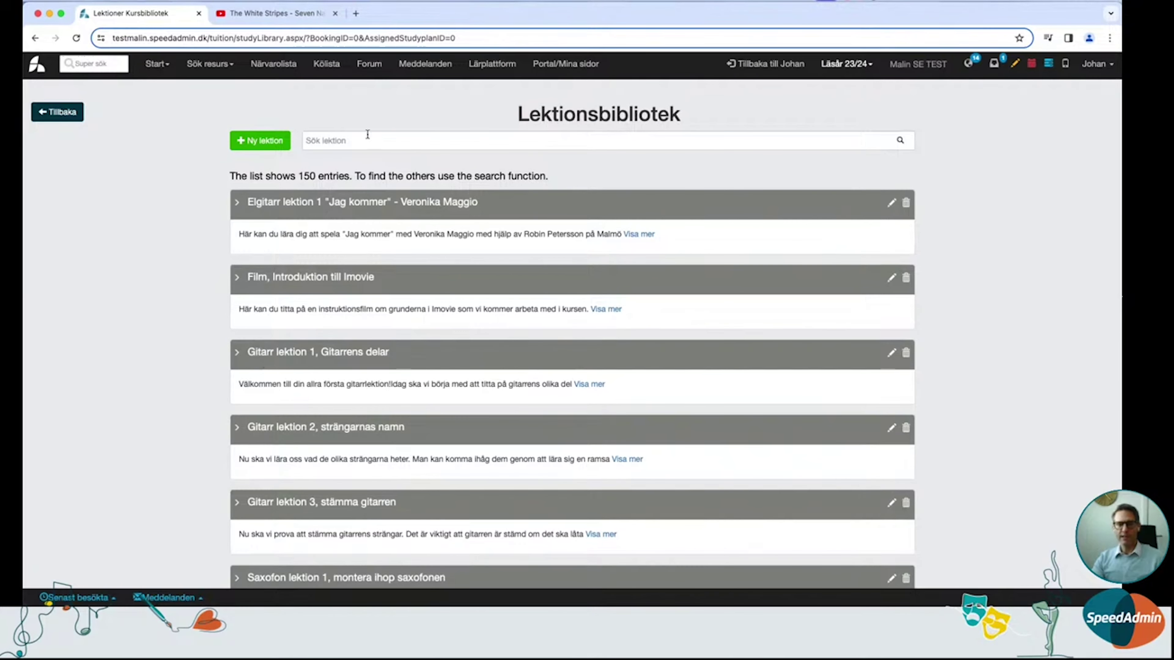
# Search the lesson library for "sax", then clear the search to list all lessons again
pyautogui.click(357, 142)
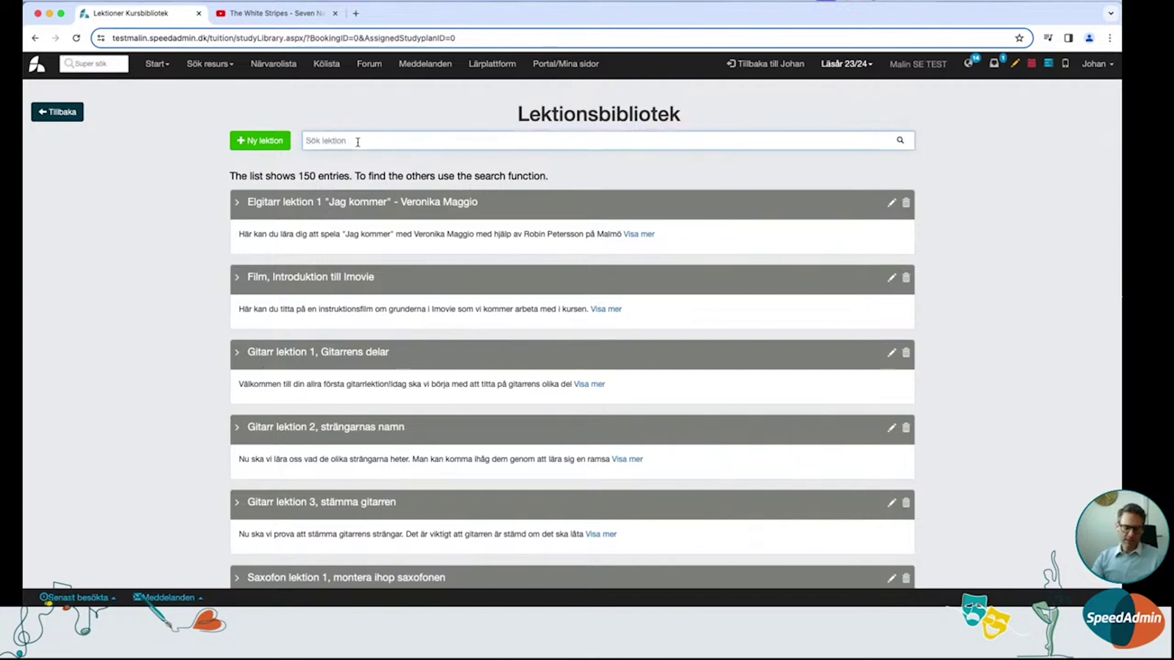
pyautogui.write('sax')
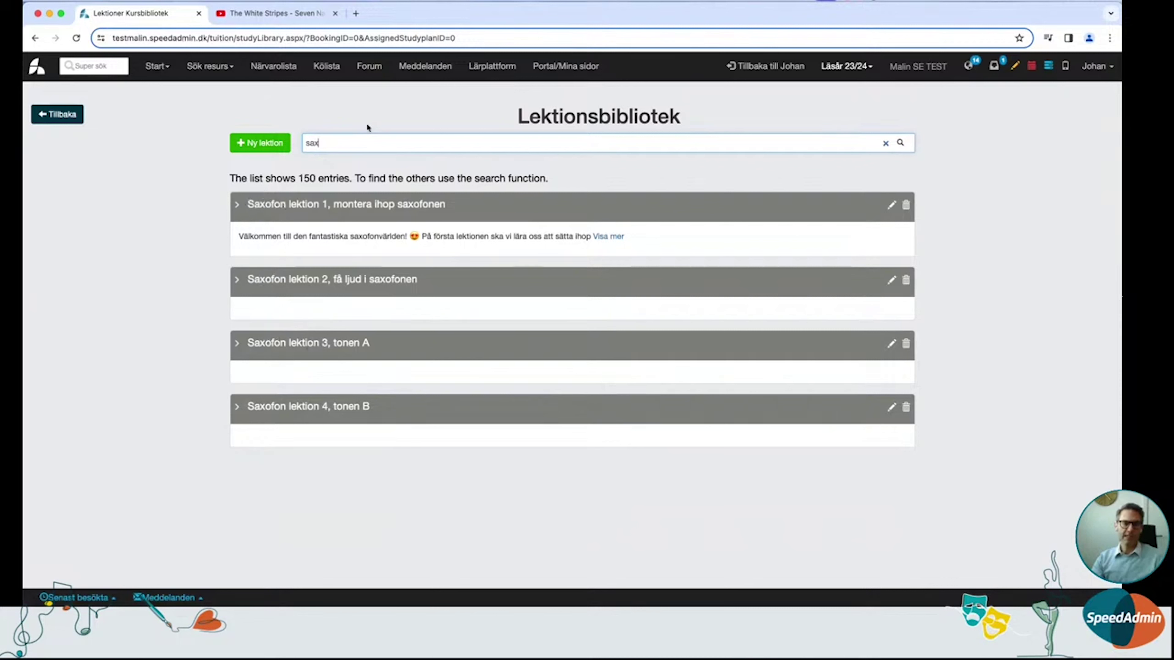
pyautogui.press('BackSpace')
pyautogui.press('BackSpace')
pyautogui.press('BackSpace')
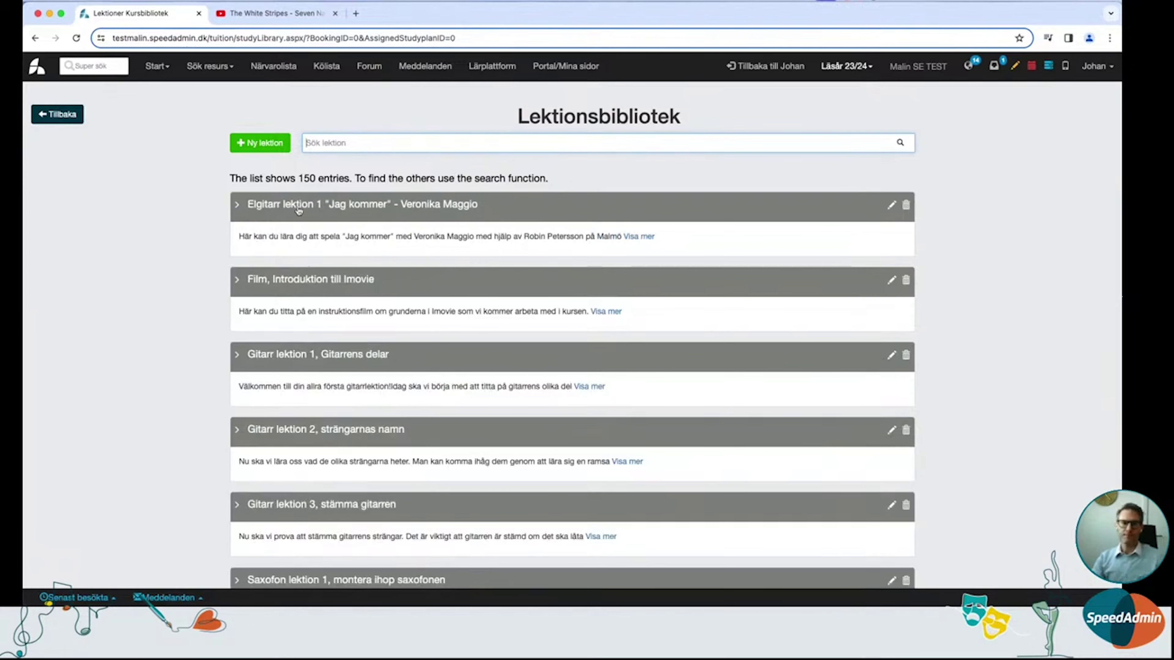
pyautogui.scroll(-3, 326, 188)
pyautogui.scroll(3, 329, 193)
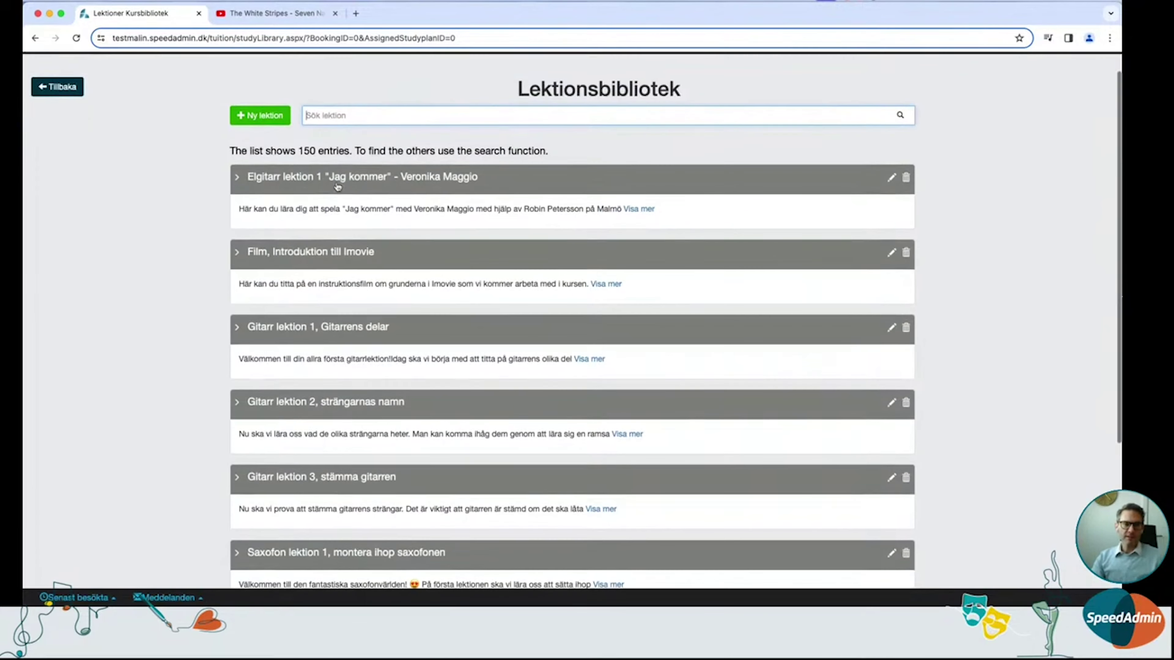
# Leave the lesson library for the lesson collections and view the lessons in the Saxofon nybörjarkurs collection
pyautogui.click(71, 88)
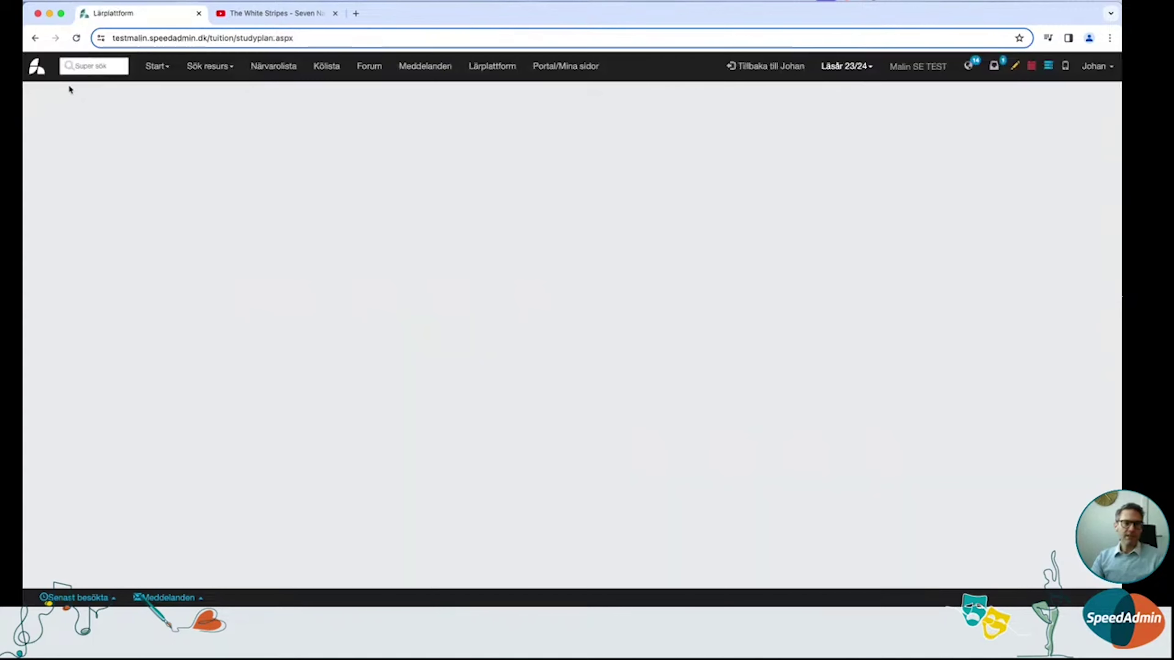
pyautogui.click(811, 147)
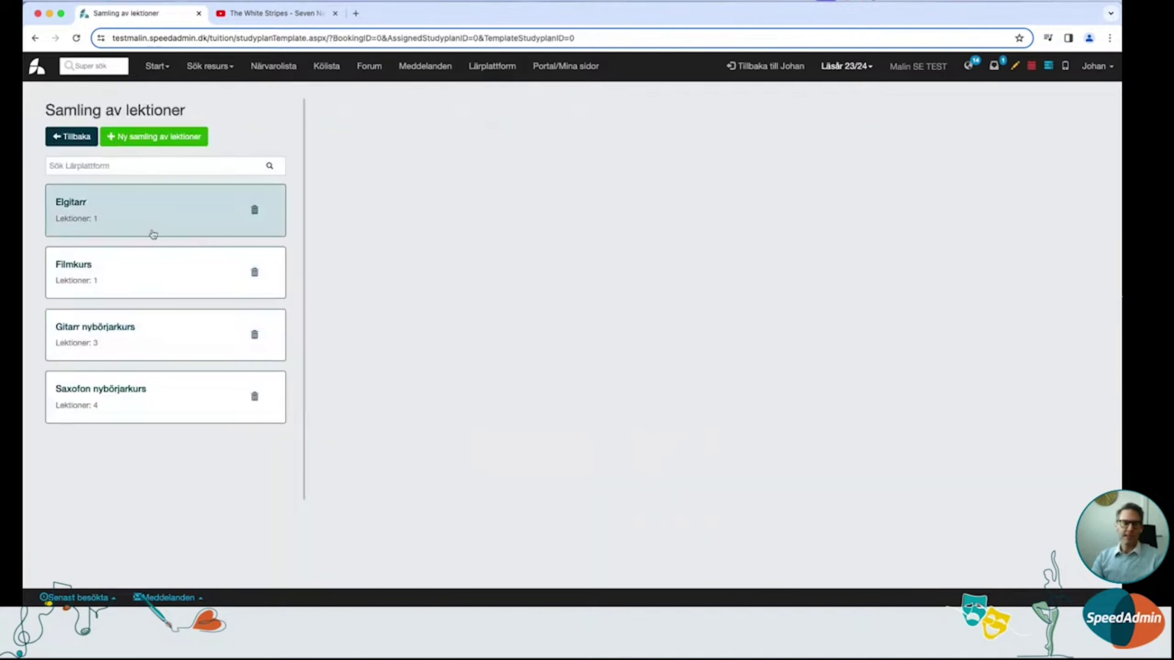
pyautogui.click(110, 332)
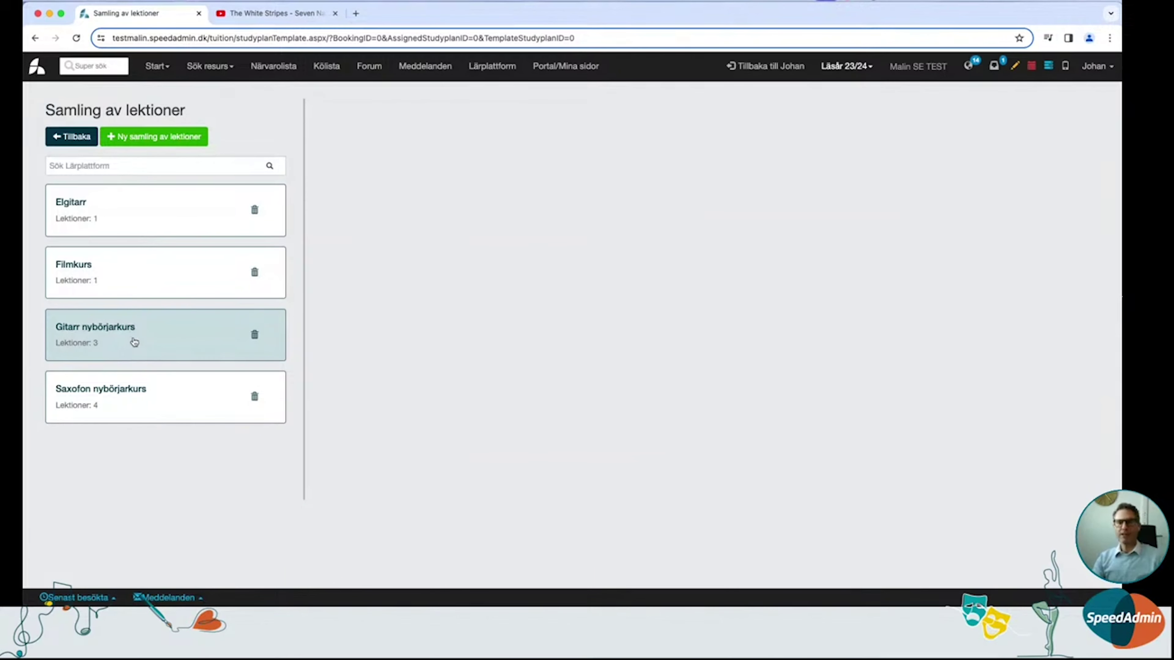
pyautogui.click(148, 401)
pyautogui.scroll(5, 178, 400)
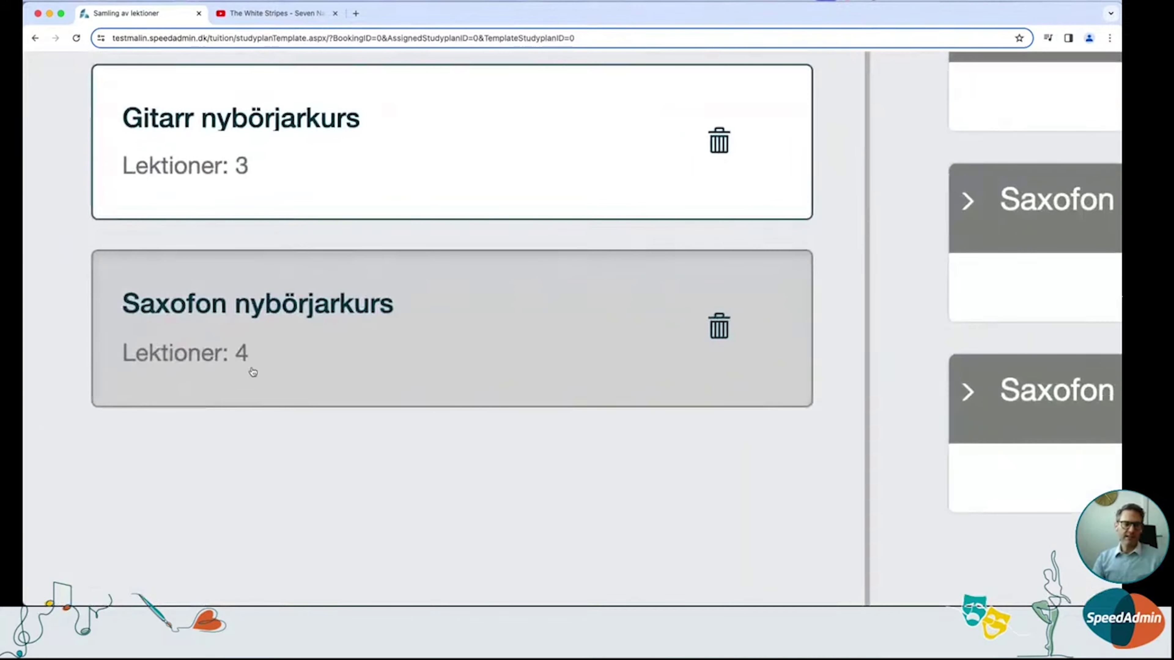
pyautogui.scroll(-5, 276, 356)
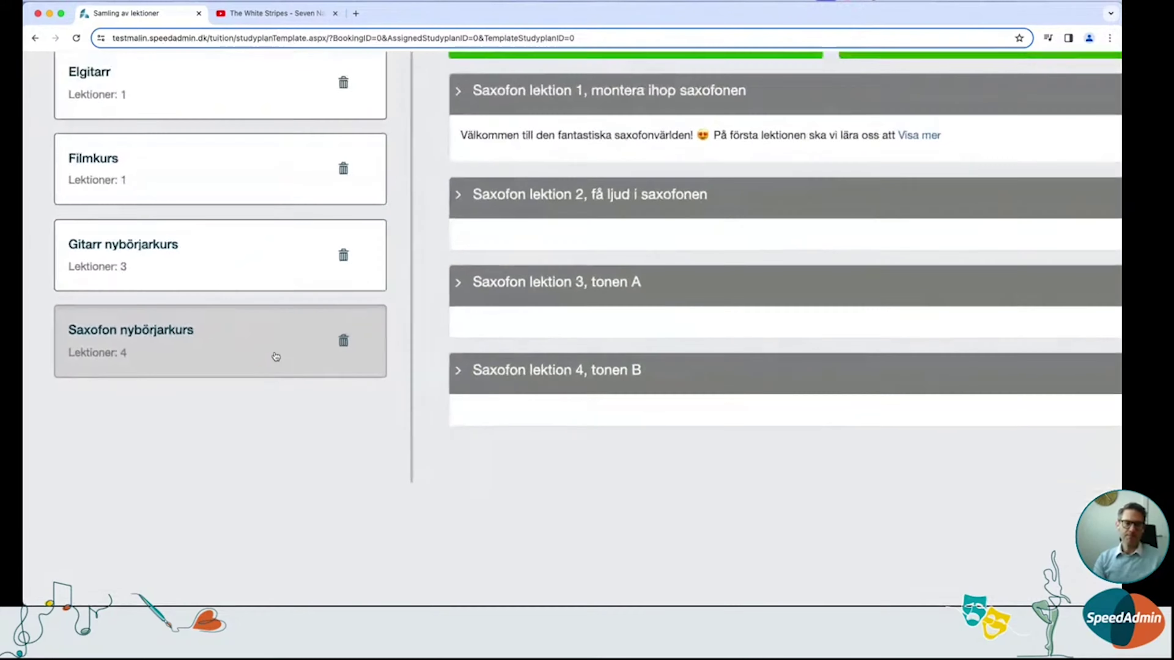
pyautogui.scroll(-3, 276, 356)
pyautogui.scroll(-3, 265, 372)
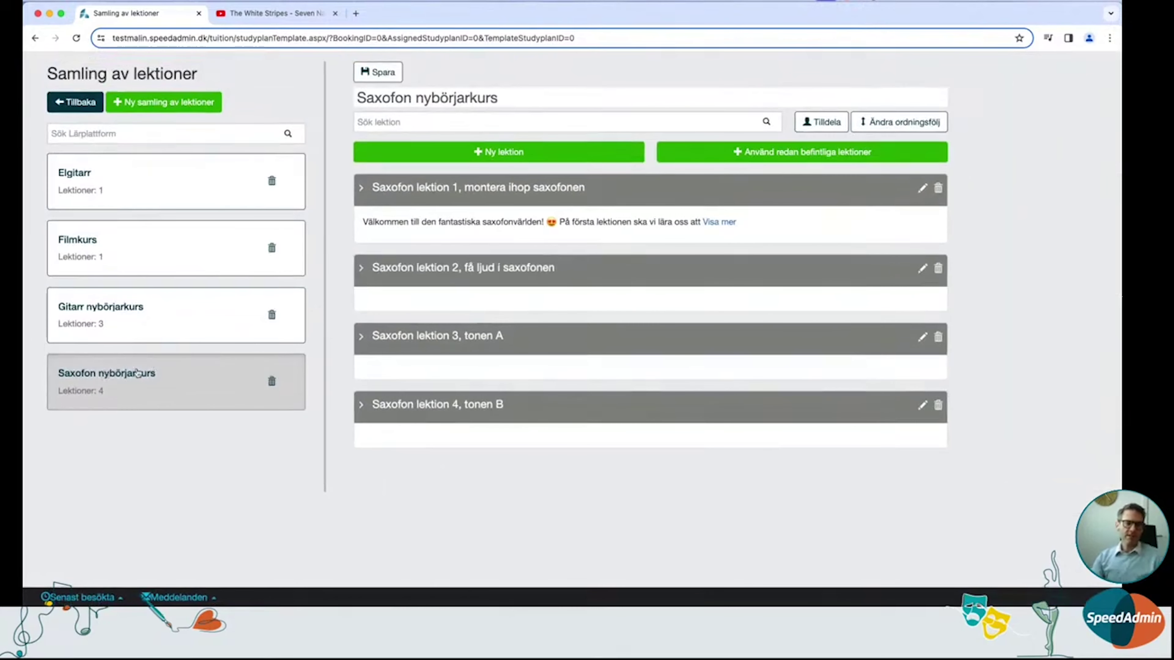
pyautogui.click(111, 388)
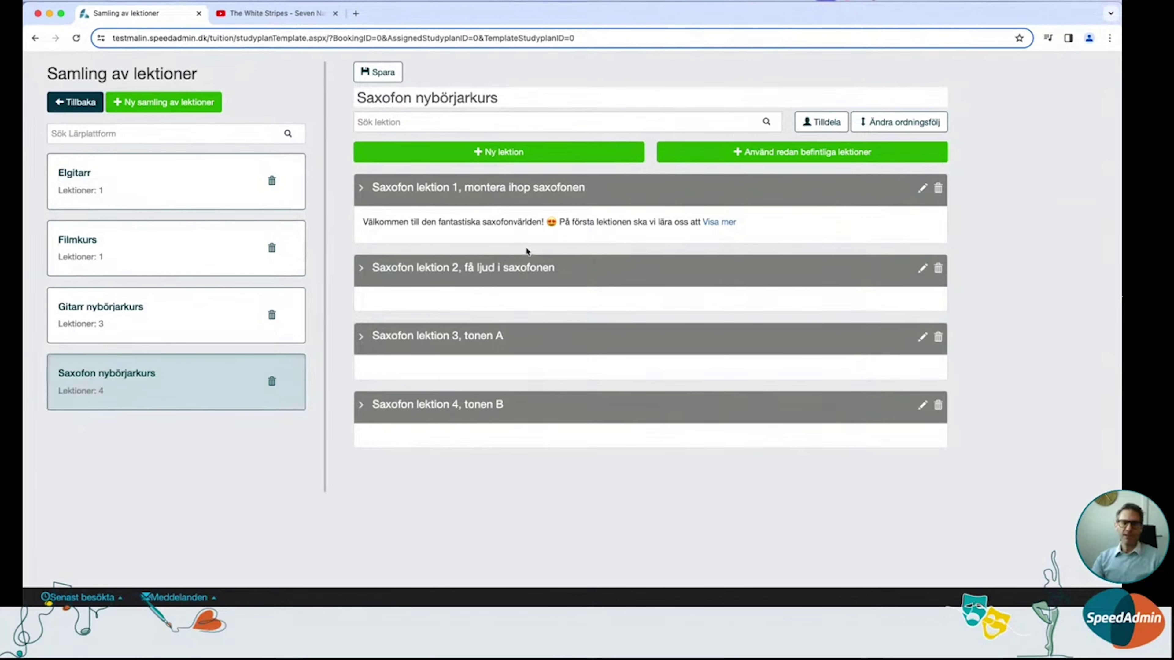
# Check which students and groups Saxofon nybörjarkurs can be assigned to, expanding the Saxofon entry, and close without assigning
pyautogui.click(825, 123)
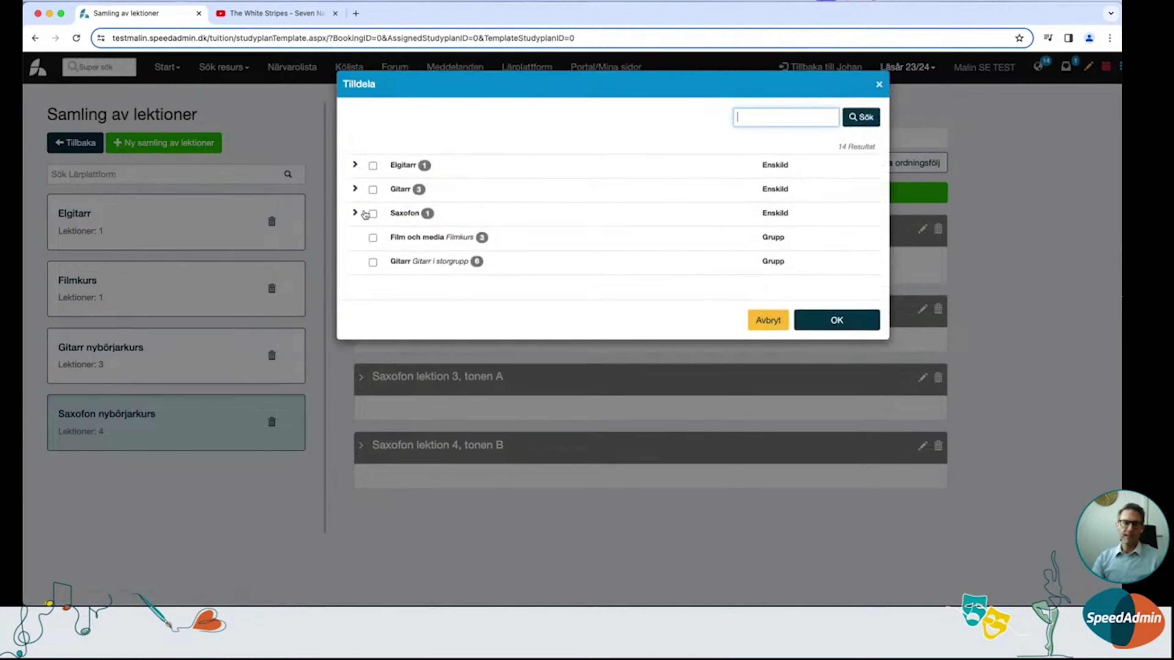
pyautogui.click(355, 213)
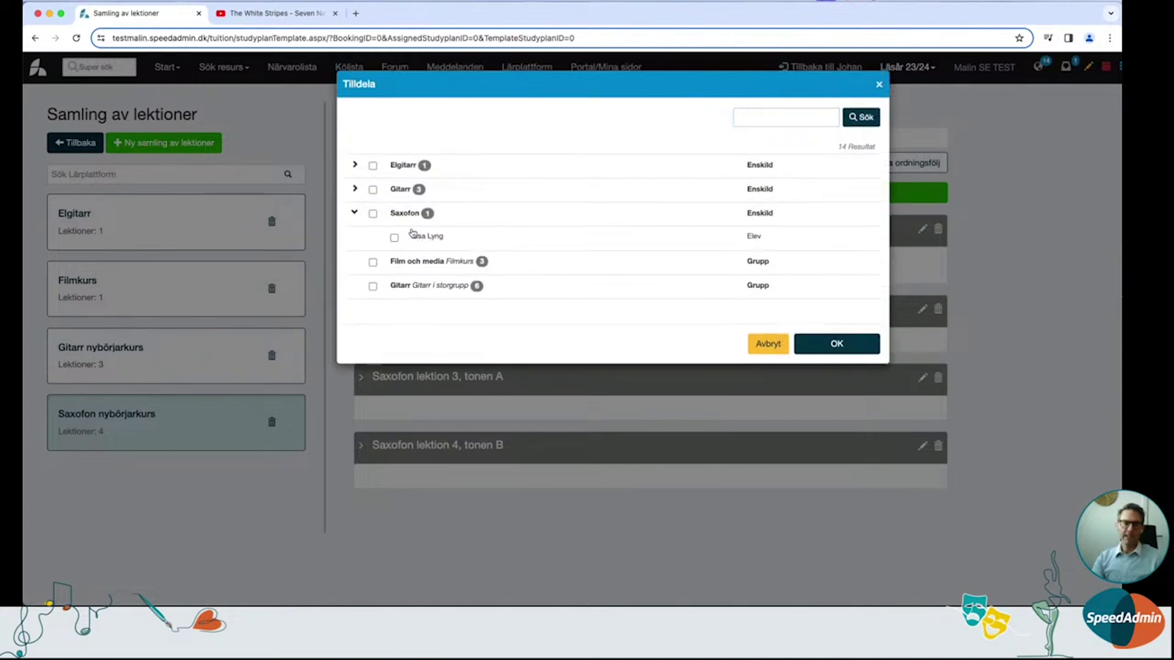
pyautogui.click(356, 213)
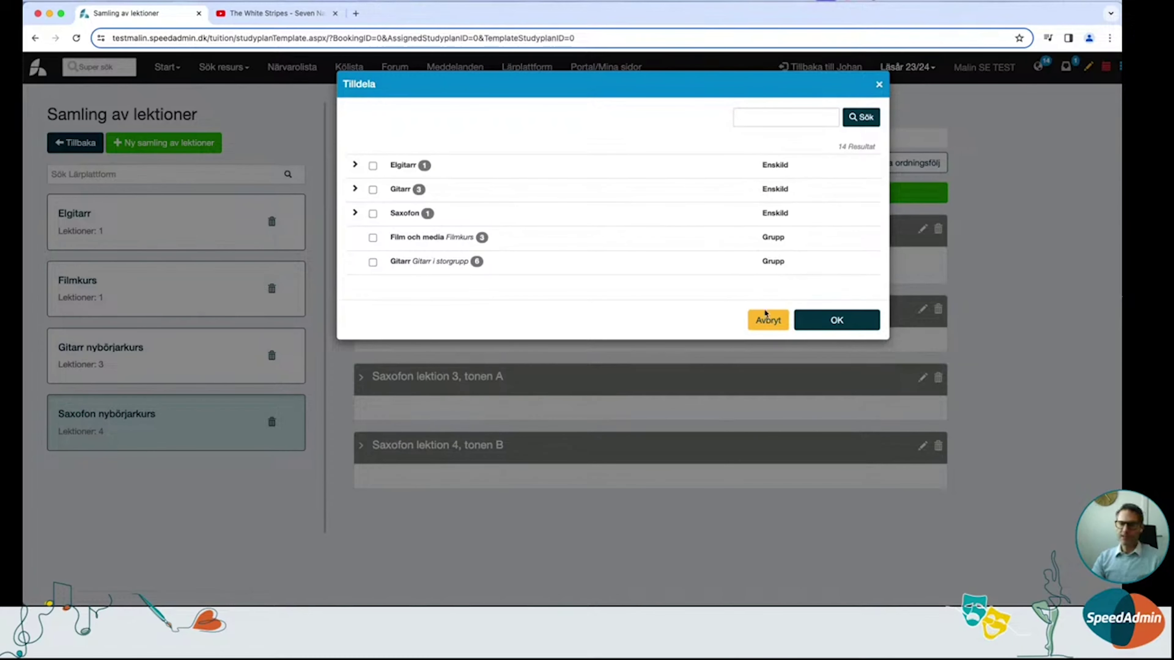
pyautogui.click(768, 320)
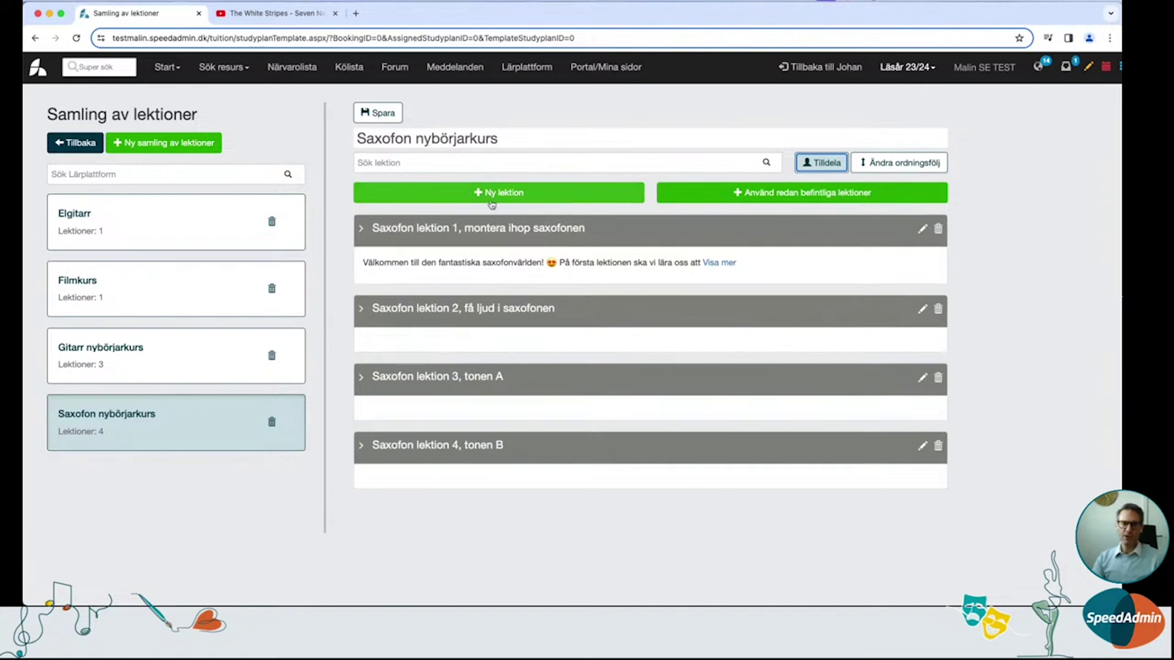
# Return to the lesson library and expand the lesson "Saxofon lektion 1, montera ihop saxofonen"
pyautogui.click(84, 147)
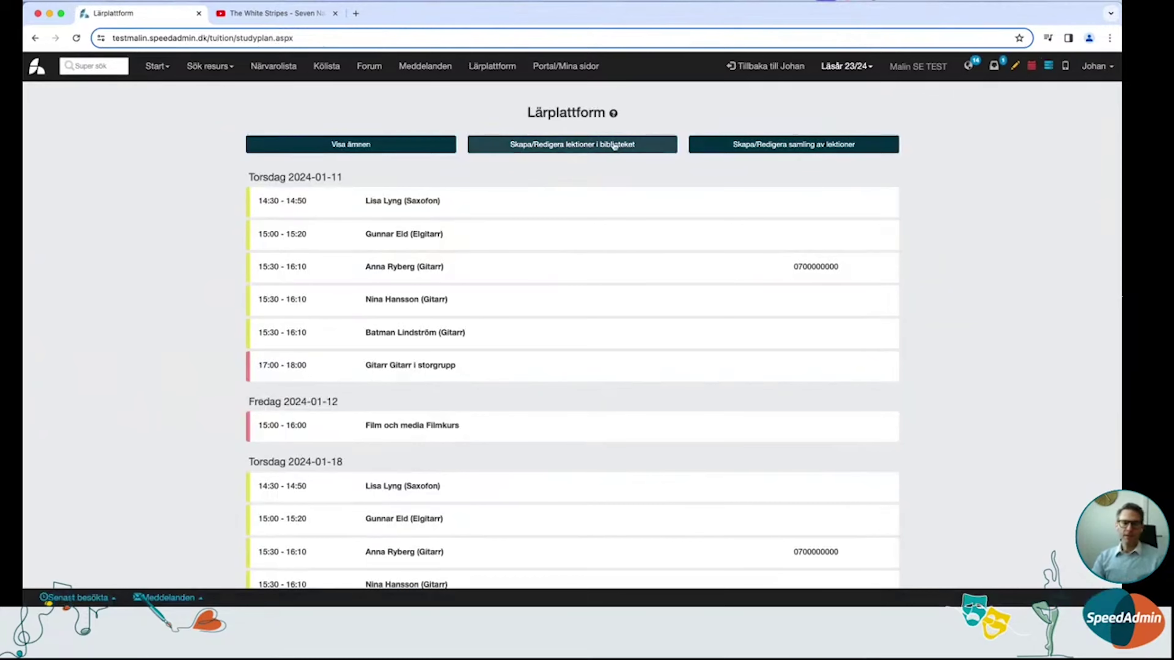
pyautogui.click(614, 146)
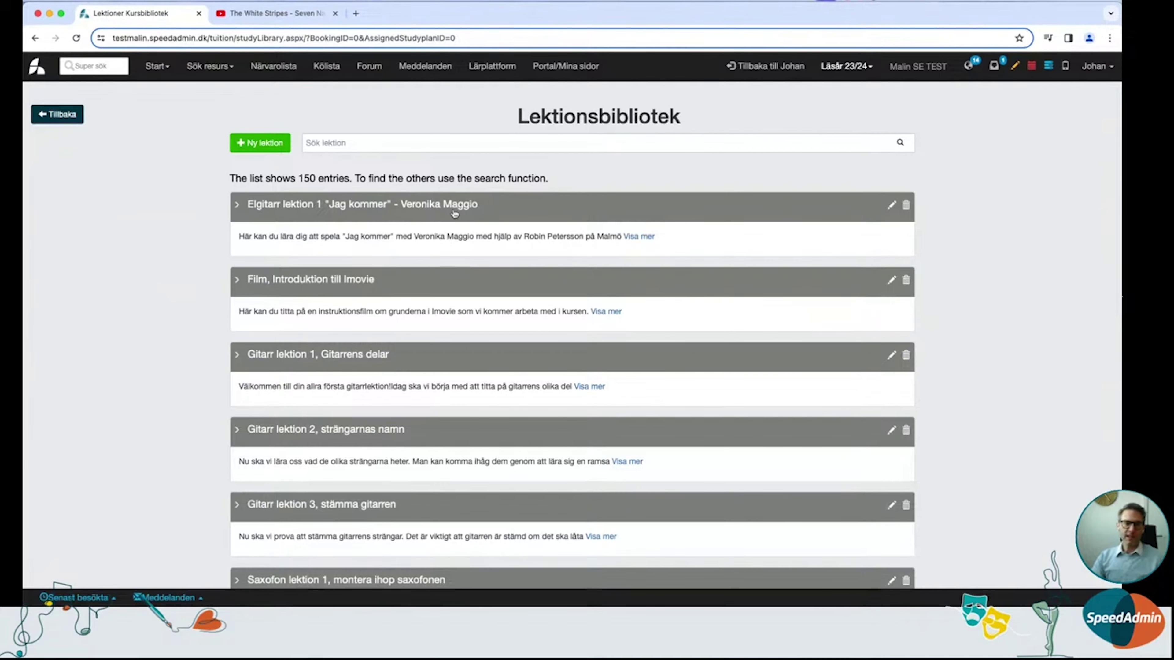
pyautogui.scroll(-5, 462, 204)
pyautogui.scroll(-2, 462, 202)
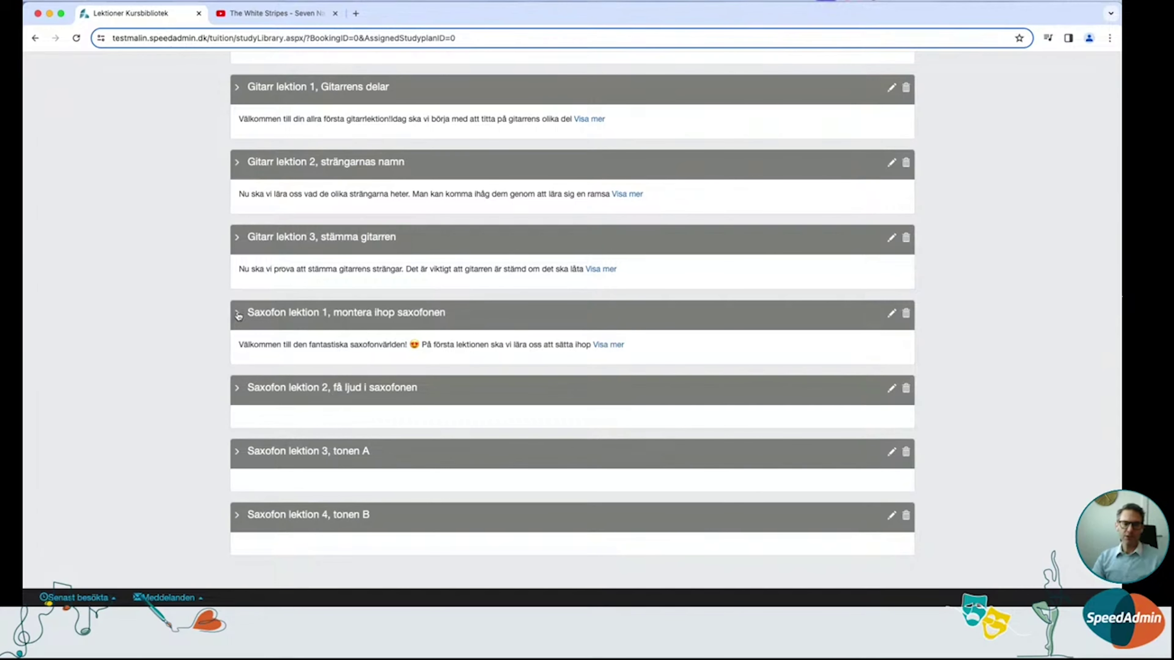
pyautogui.click(238, 316)
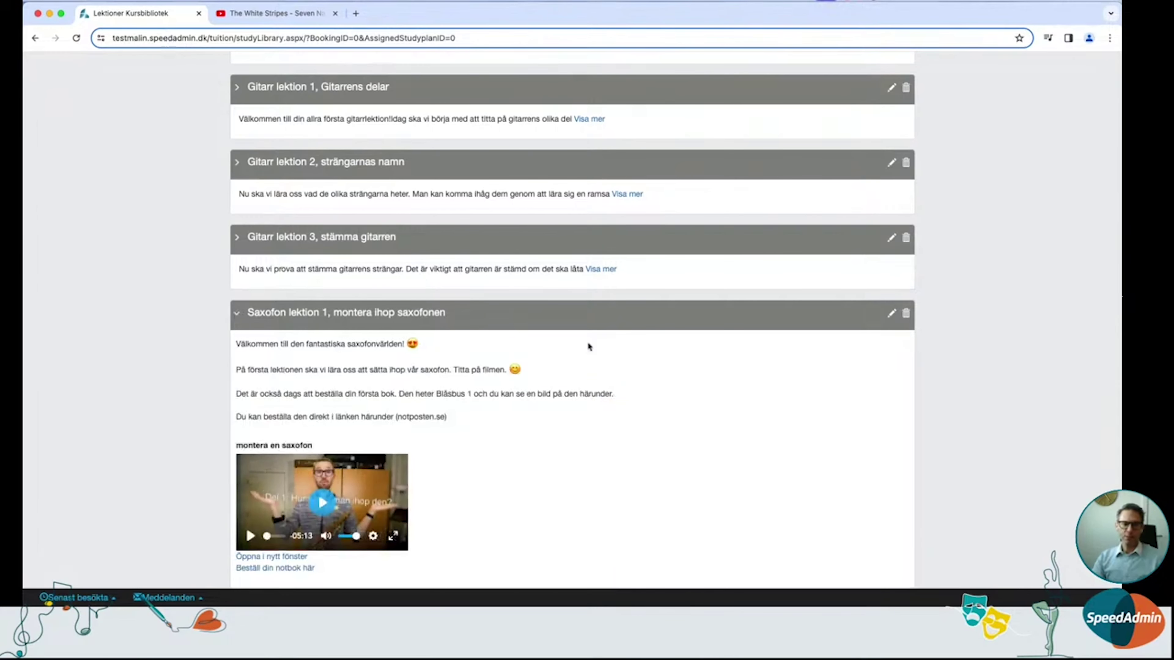
# Review the full content of Saxofon lektion 1 and of "Saxofon lektion 2, få ljud i saxofonen", collapsing each lesson after viewing
pyautogui.scroll(-3, 638, 342)
pyautogui.scroll(-3, 641, 344)
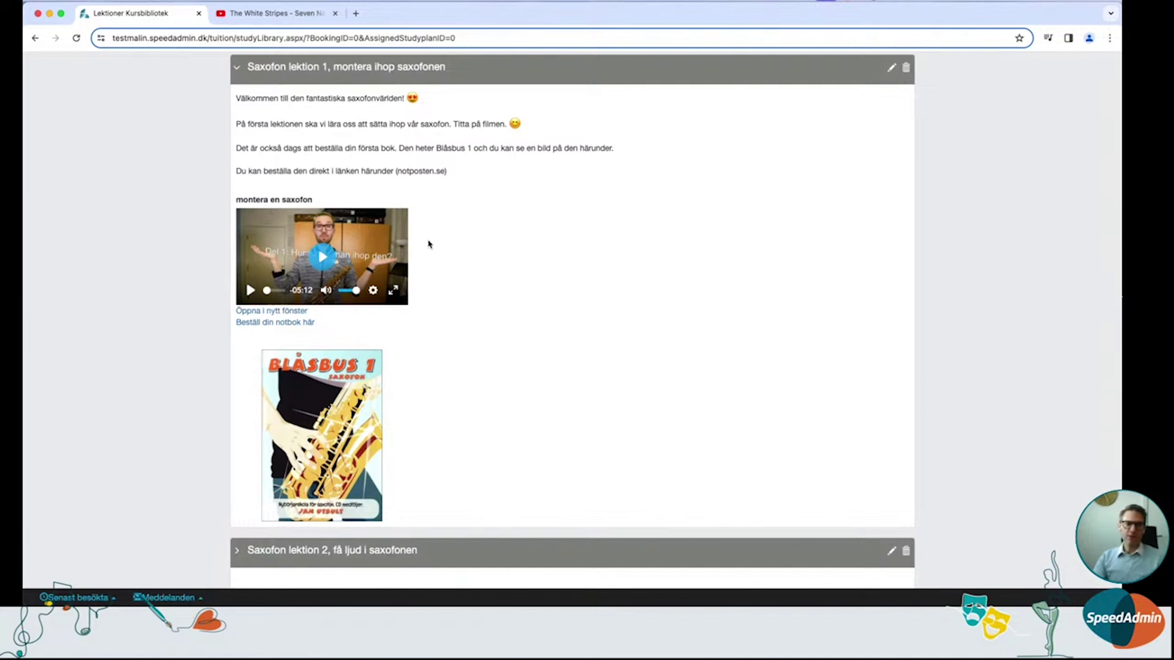
pyautogui.scroll(-1, 429, 247)
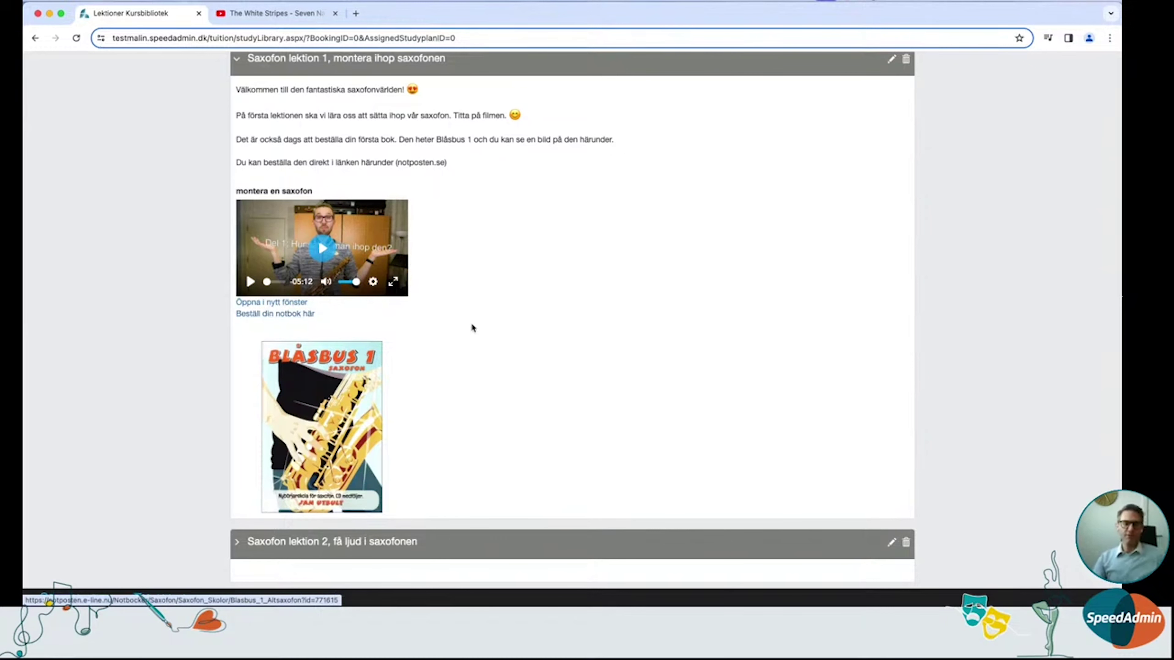
pyautogui.scroll(-2, 527, 331)
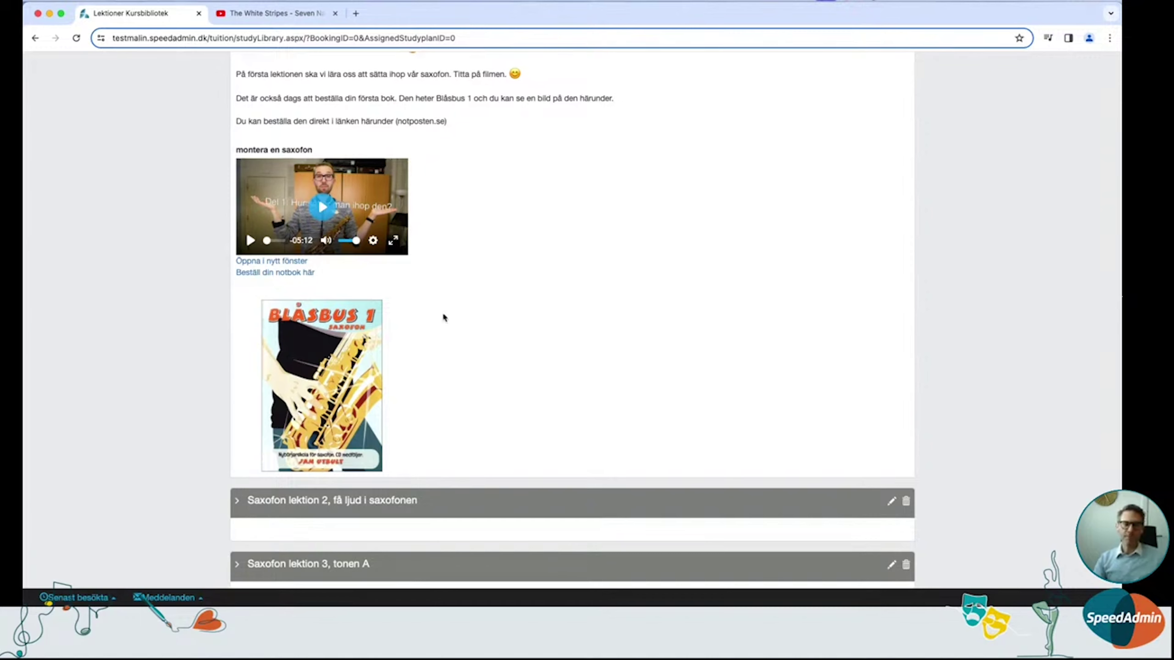
pyautogui.scroll(3, 443, 317)
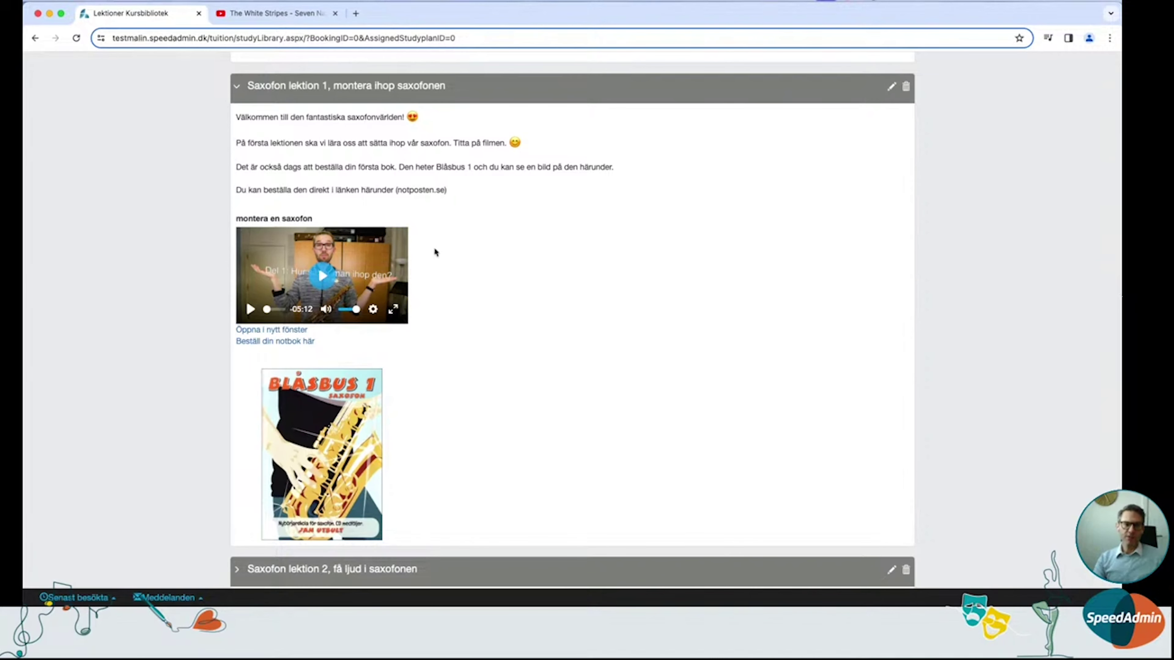
pyautogui.click(236, 87)
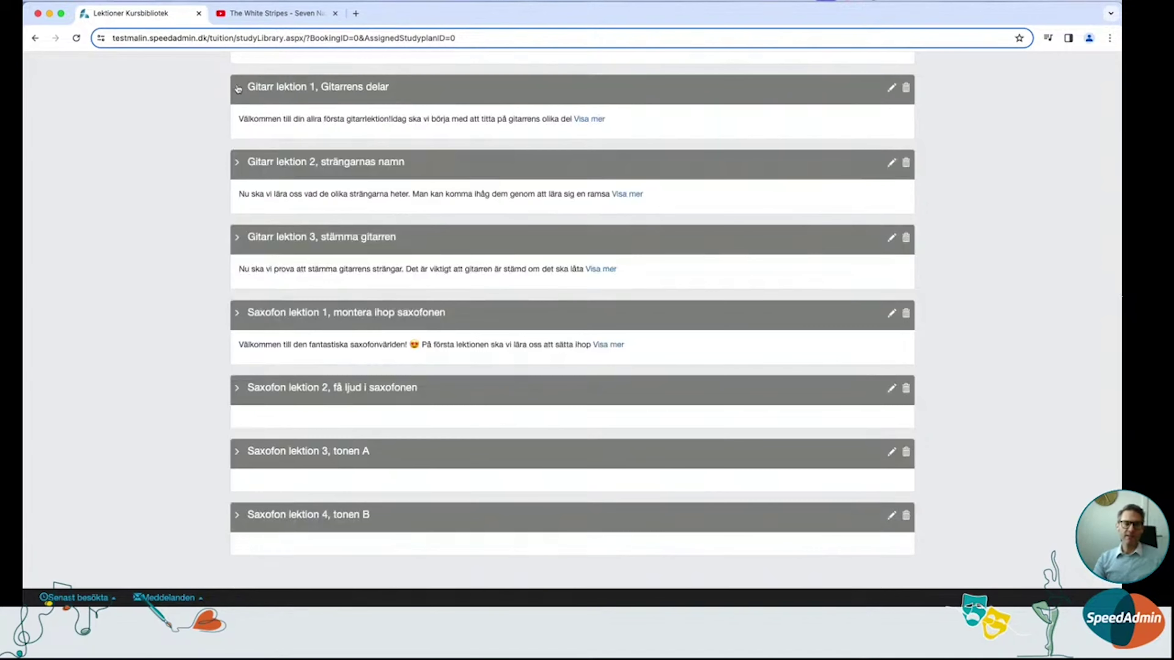
pyautogui.click(237, 390)
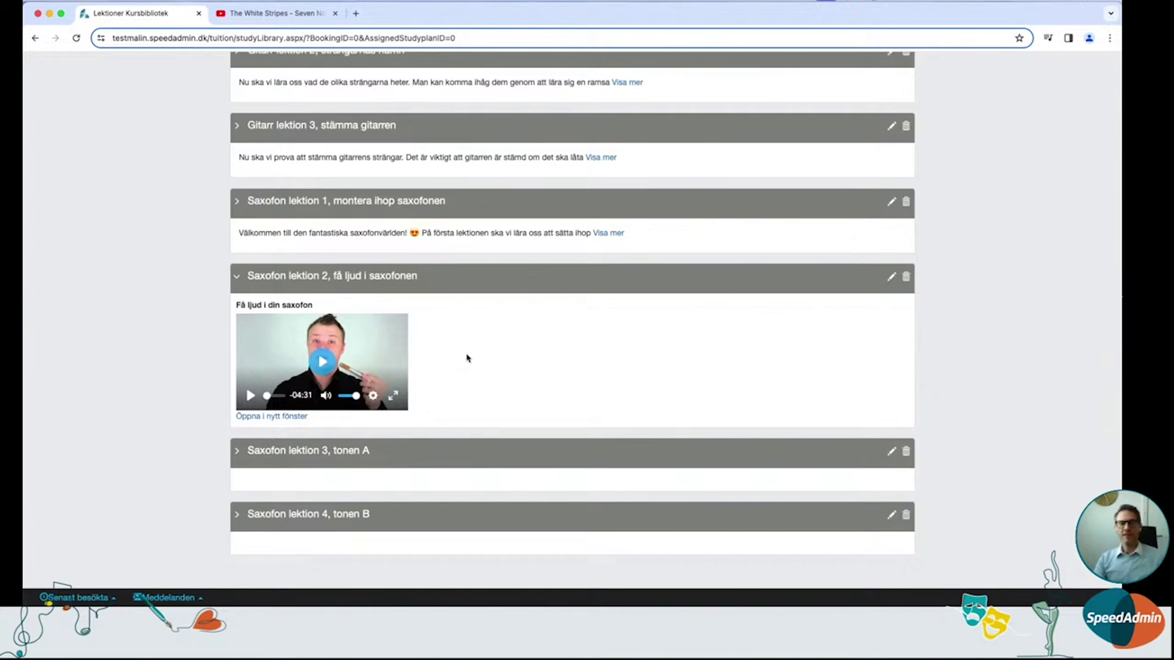
pyautogui.click(238, 279)
# View the content of "Gitarr lektion 1, Gitarrens delar", collapse it, and expand "Gitarr lektion 2, strängarnas namn"
pyautogui.scroll(5, 453, 330)
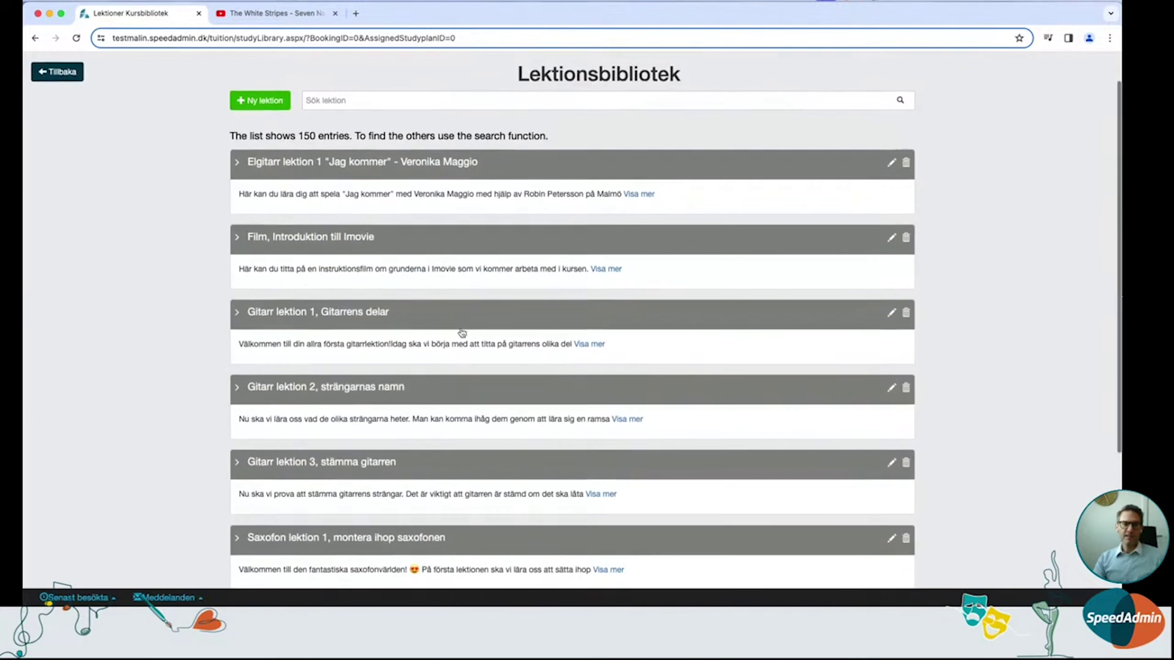
pyautogui.scroll(-2, 457, 332)
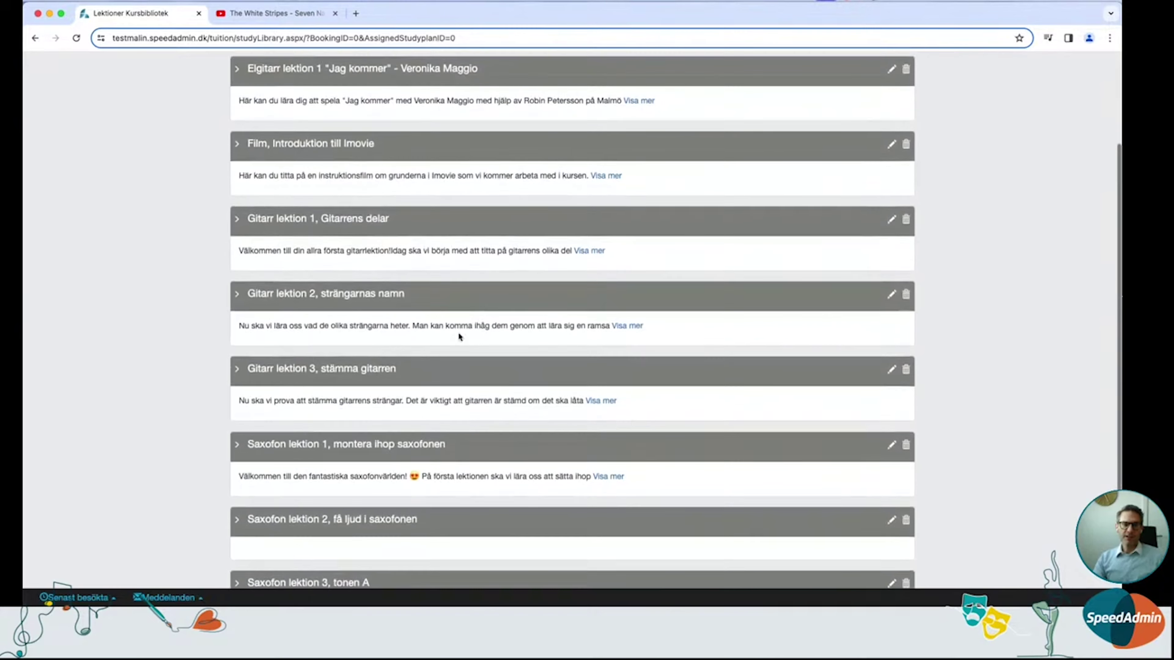
pyautogui.click(238, 221)
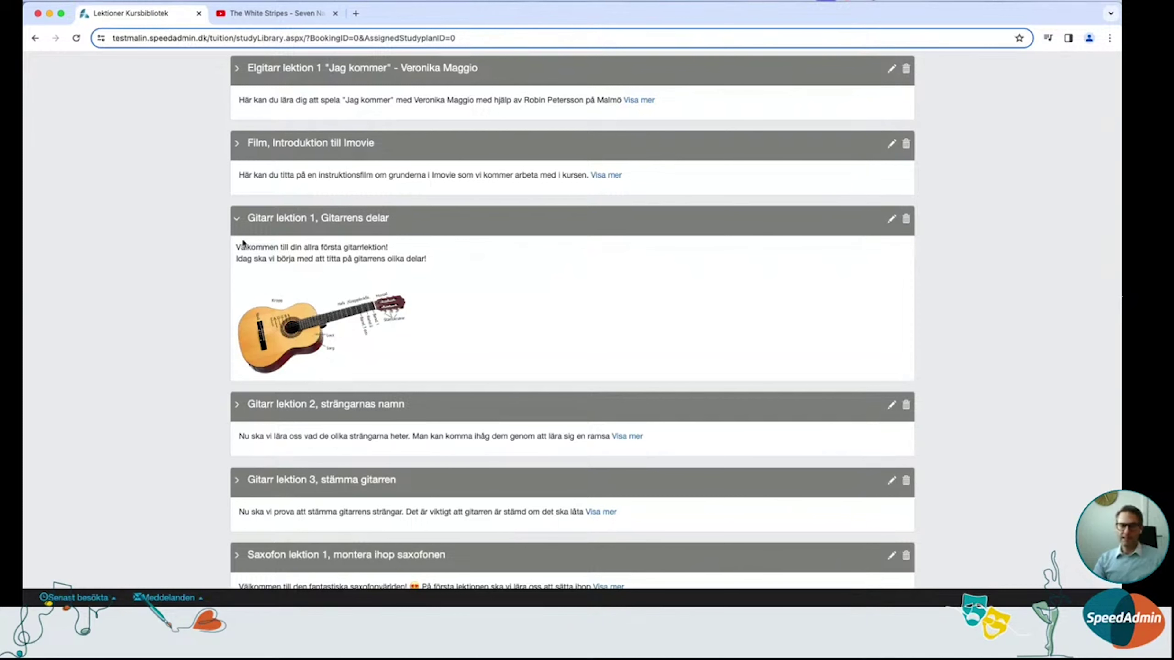
pyautogui.click(238, 221)
pyautogui.click(239, 296)
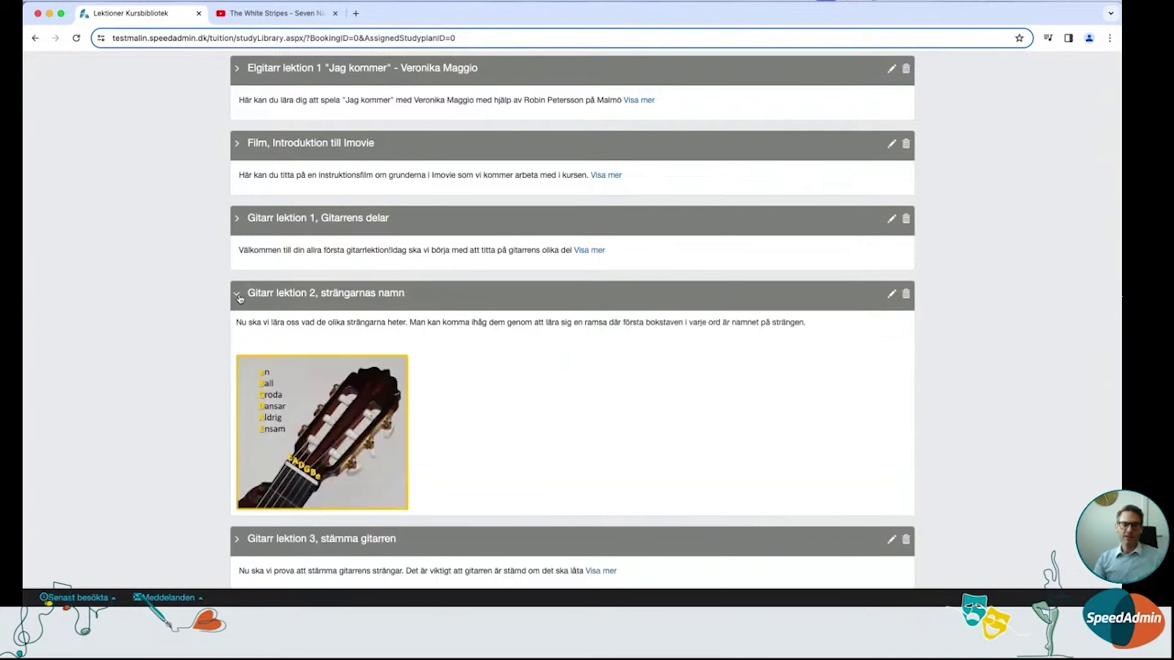
pyautogui.scroll(-3, 240, 299)
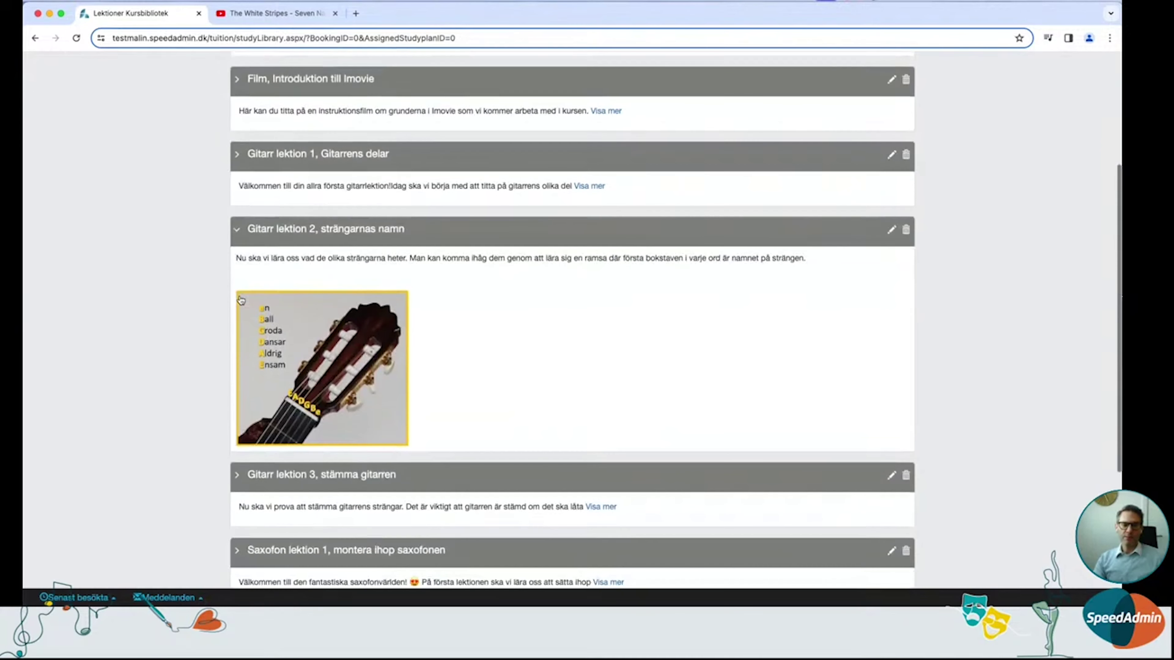
# Collapse "Gitarr lektion 2, strängarnas namn", review the content of "Gitarr lektion 3, stämma gitarren", and collapse that lesson too
pyautogui.click(239, 231)
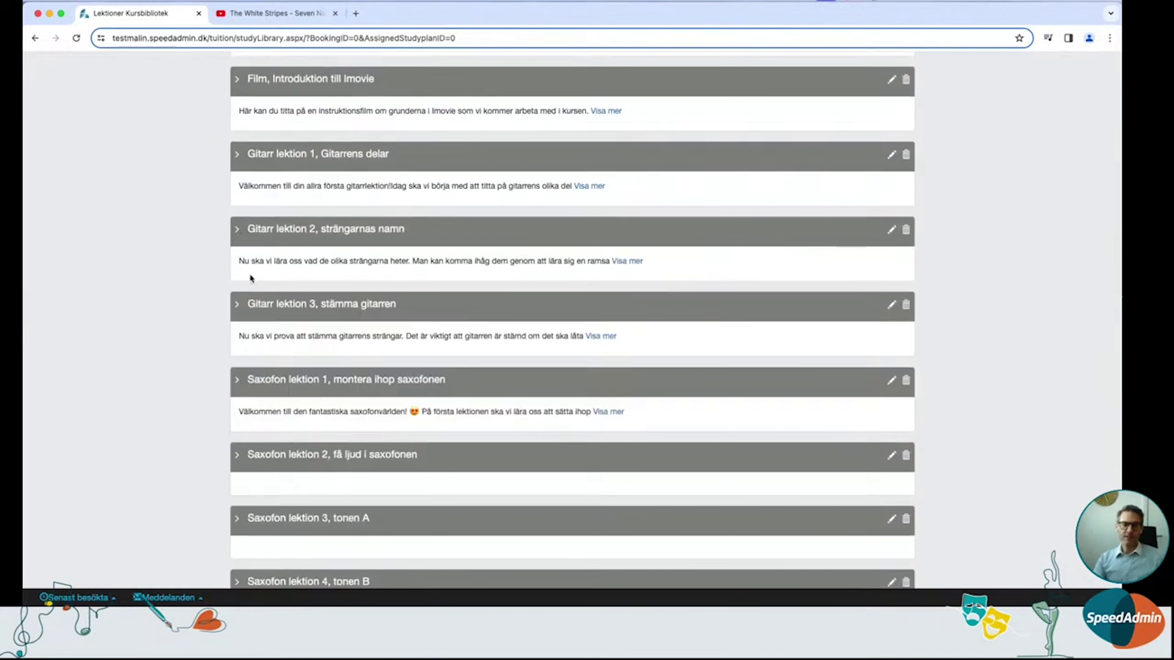
pyautogui.click(236, 305)
pyautogui.scroll(-5, 417, 299)
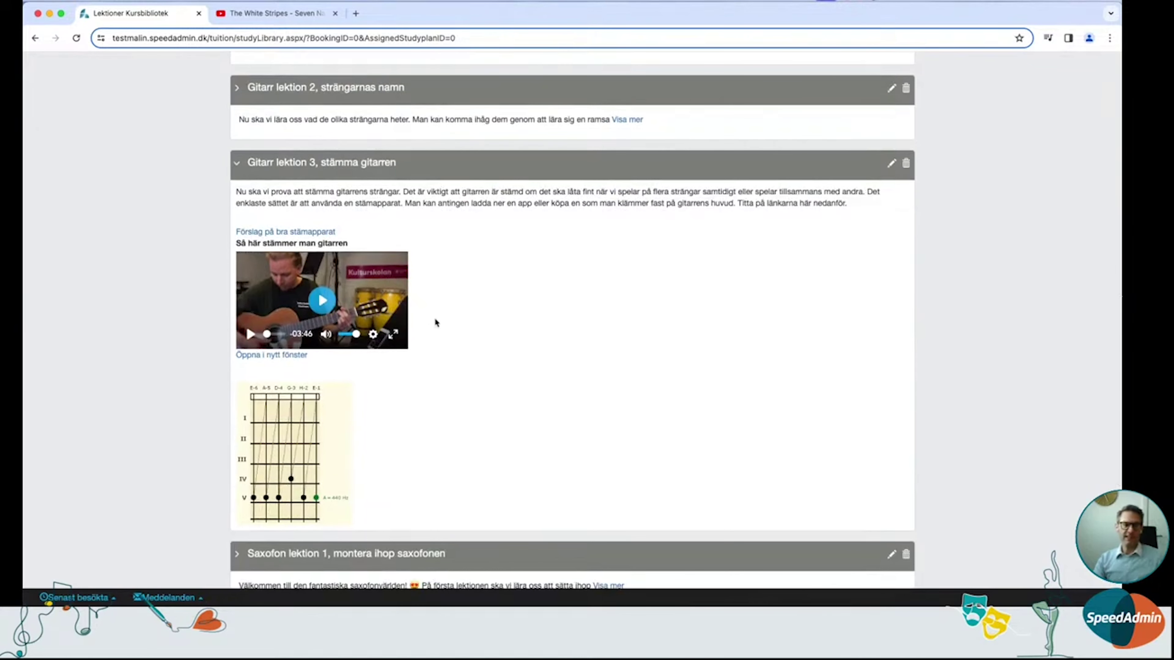
pyautogui.scroll(-1, 459, 313)
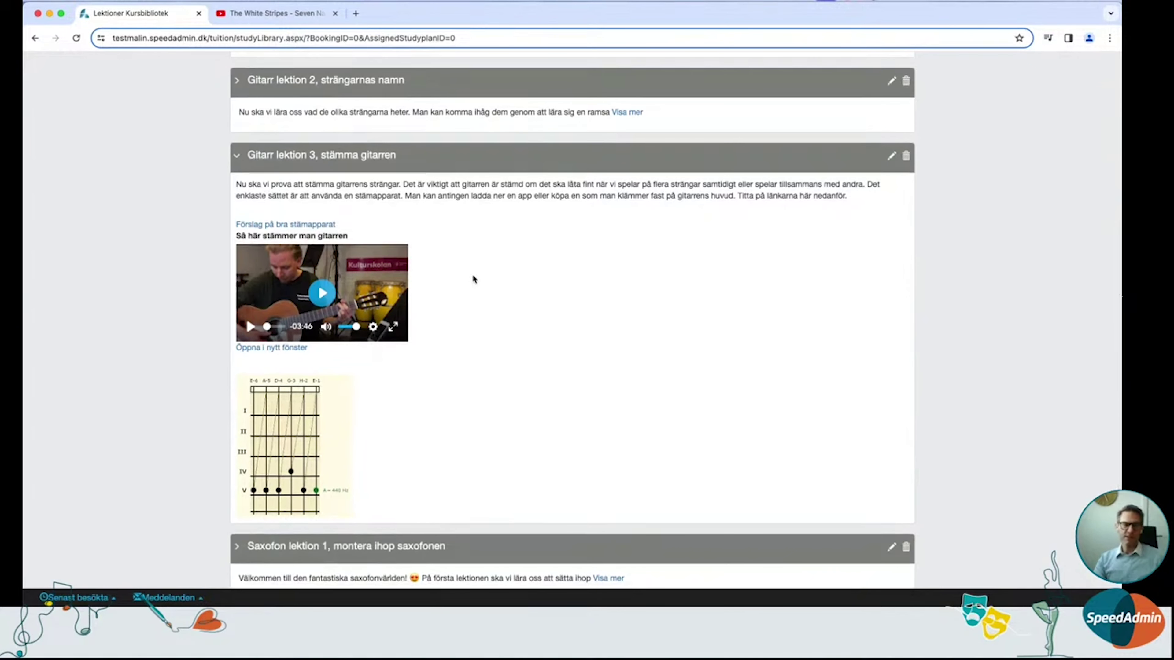
pyautogui.scroll(2, 462, 347)
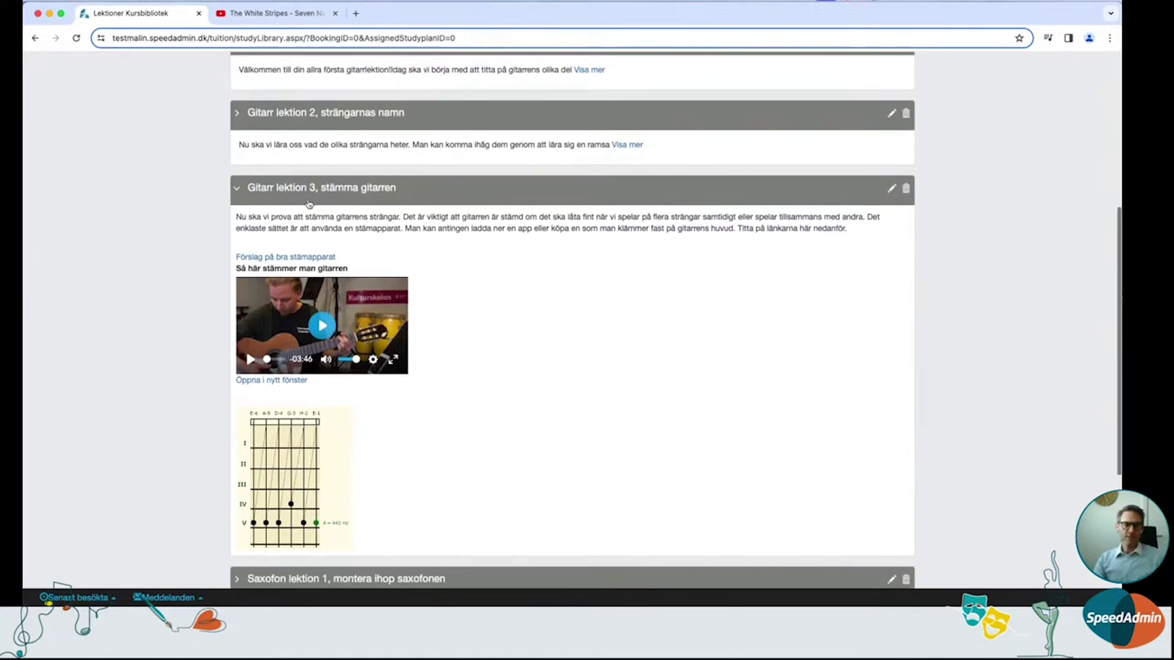
pyautogui.click(328, 238)
pyautogui.scroll(1, 329, 221)
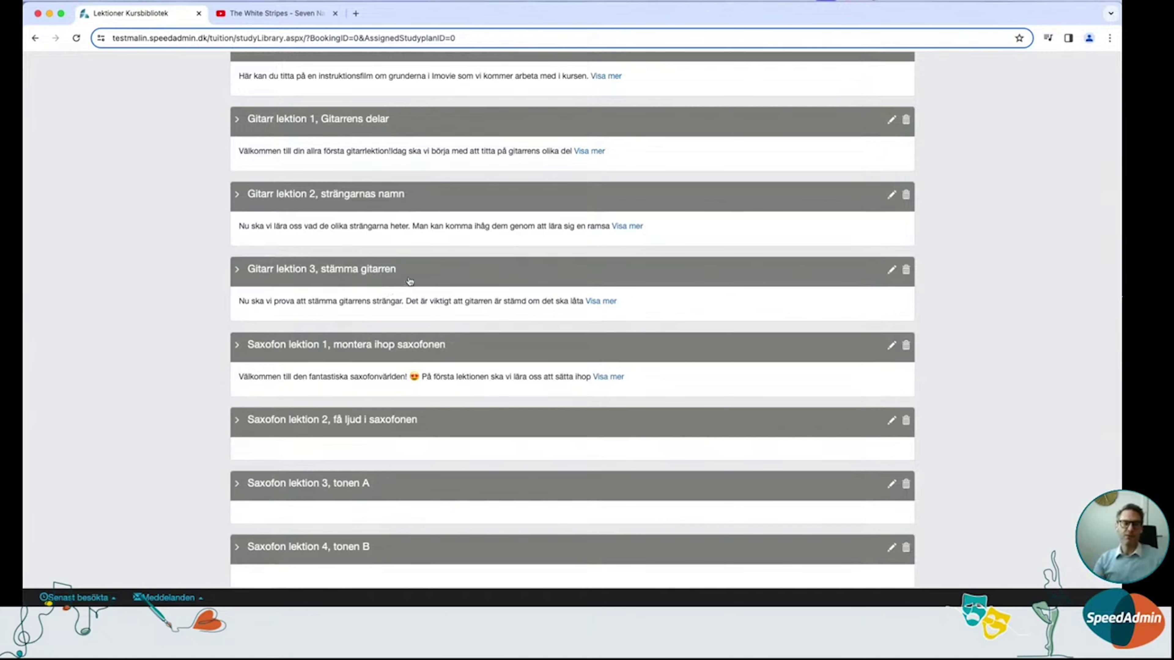
# View the content of the lesson "Film, Introduktion till Imovie" and collapse it again
pyautogui.scroll(2, 410, 259)
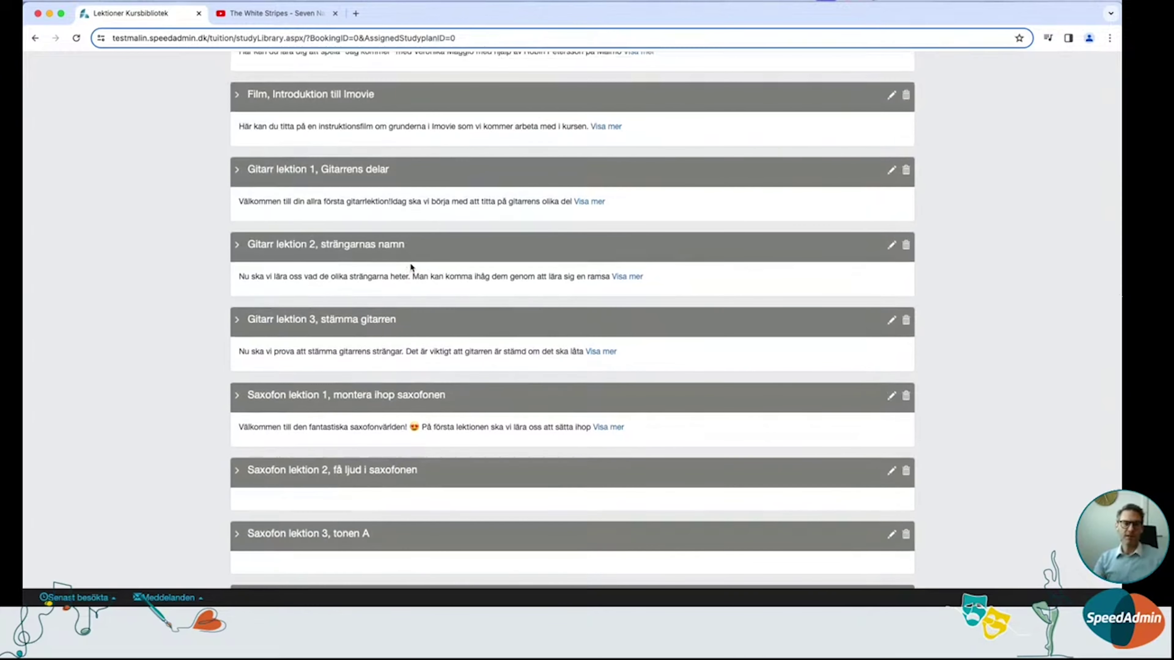
pyautogui.scroll(3, 410, 261)
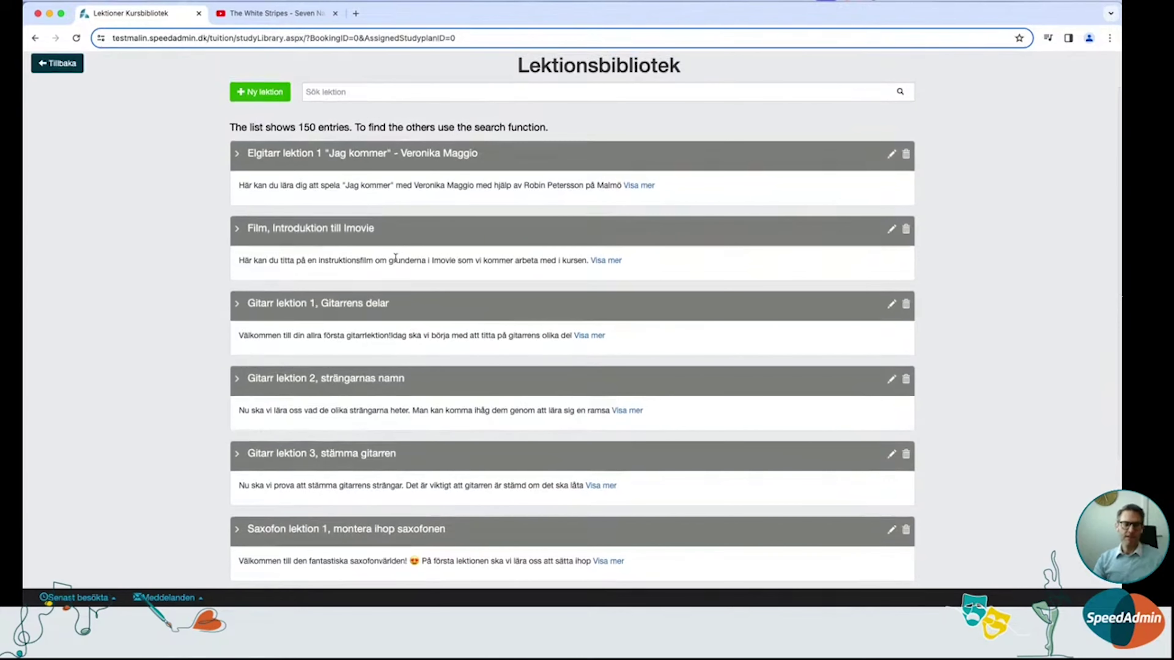
pyautogui.click(238, 231)
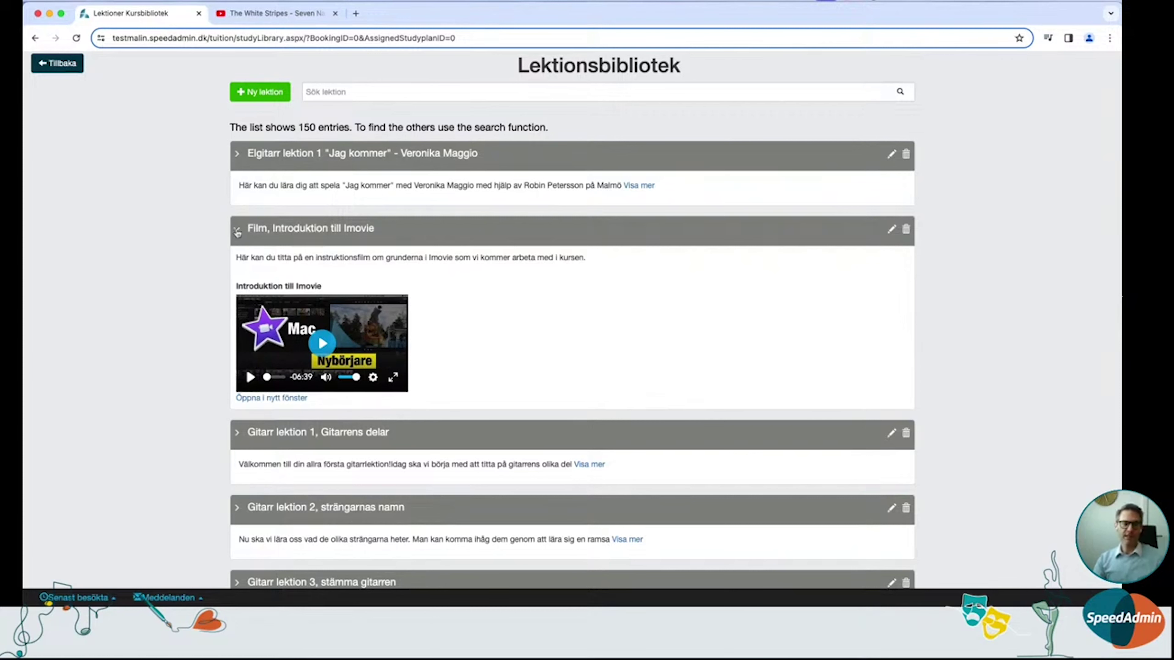
pyautogui.click(238, 231)
pyautogui.scroll(2, 279, 231)
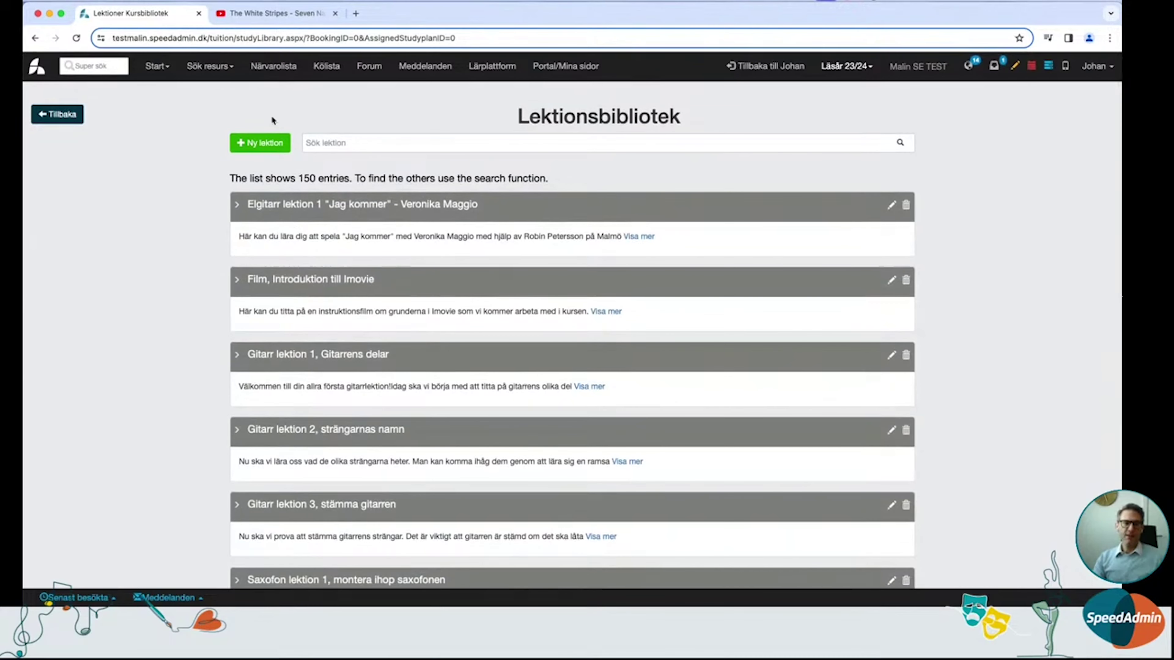
# Start a new lesson in the library and title it "Elgitarr lektion 2, Seven nation army"
pyautogui.click(268, 146)
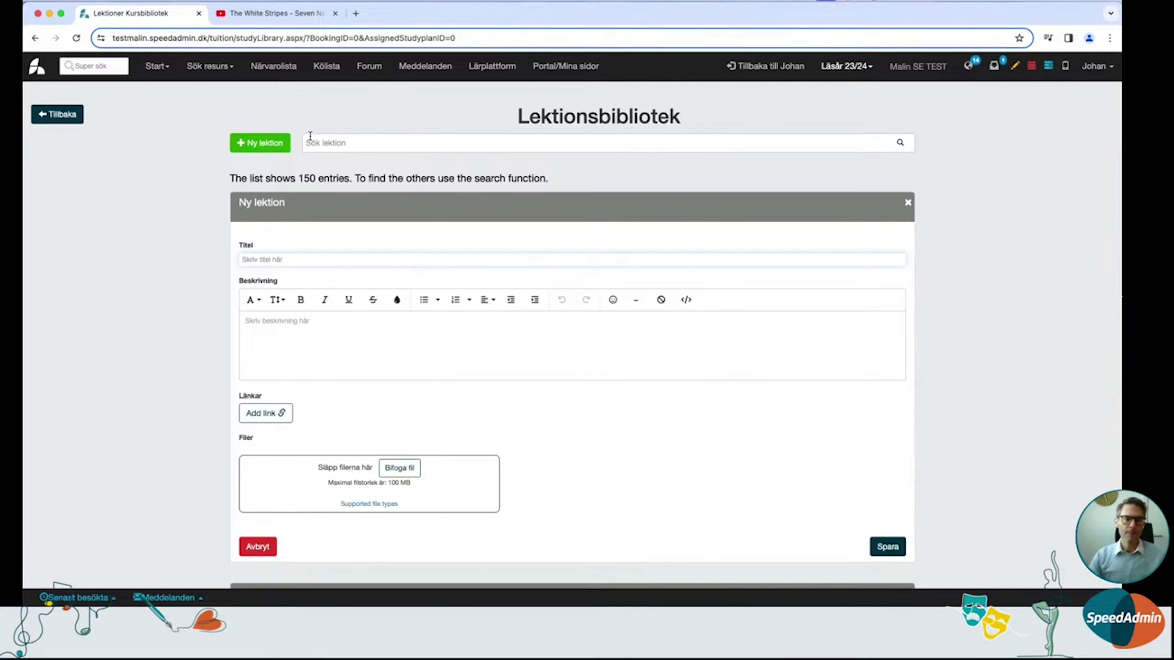
pyautogui.click(281, 257)
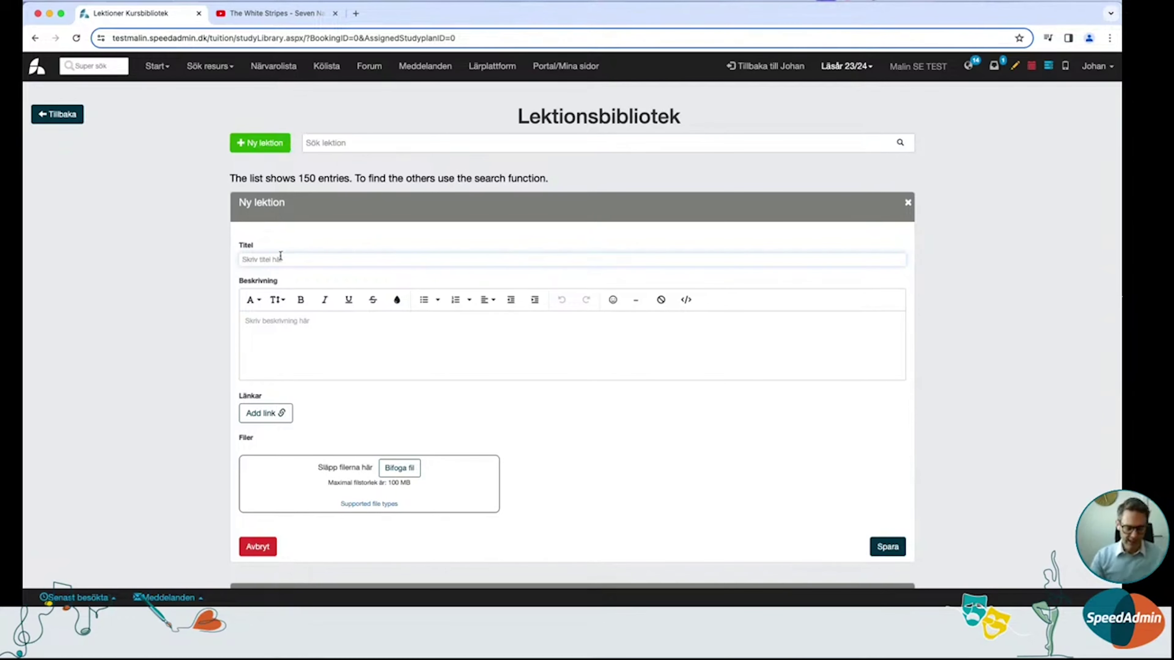
pyautogui.write('Elgitarr')
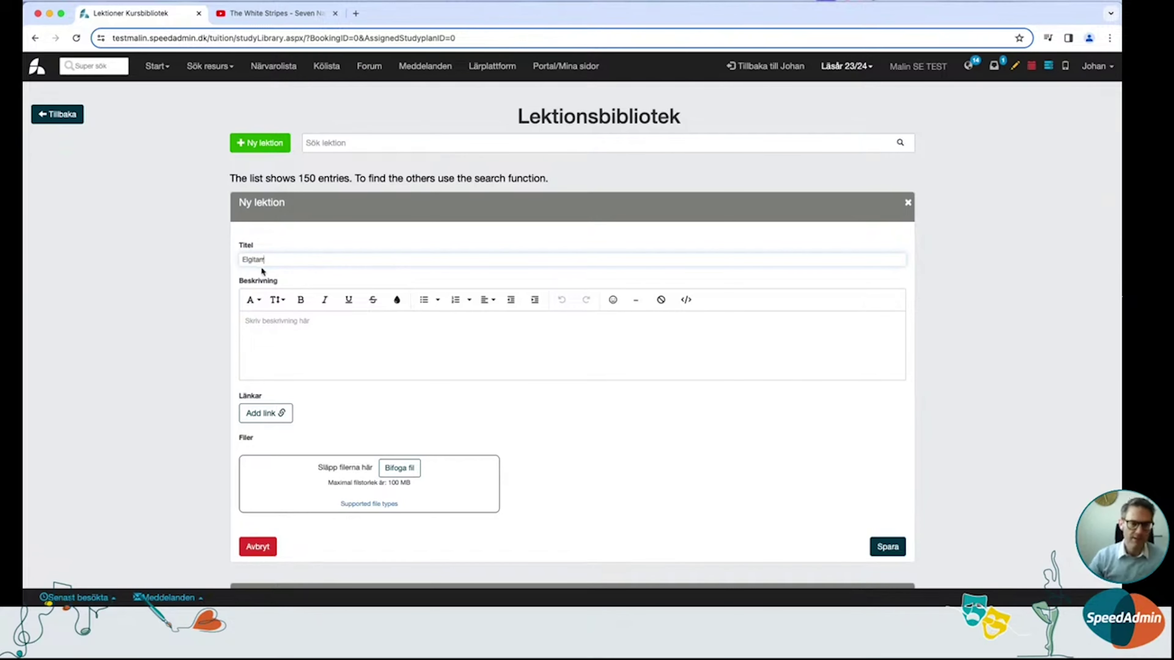
pyautogui.scroll(-3, 329, 262)
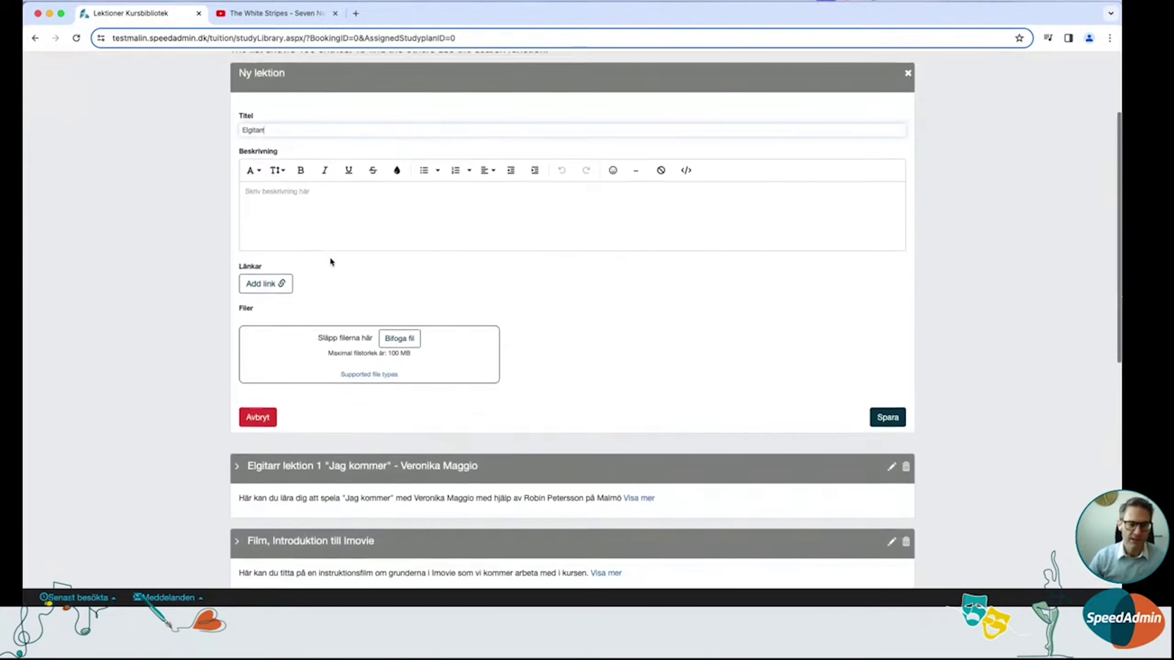
pyautogui.scroll(3, 330, 262)
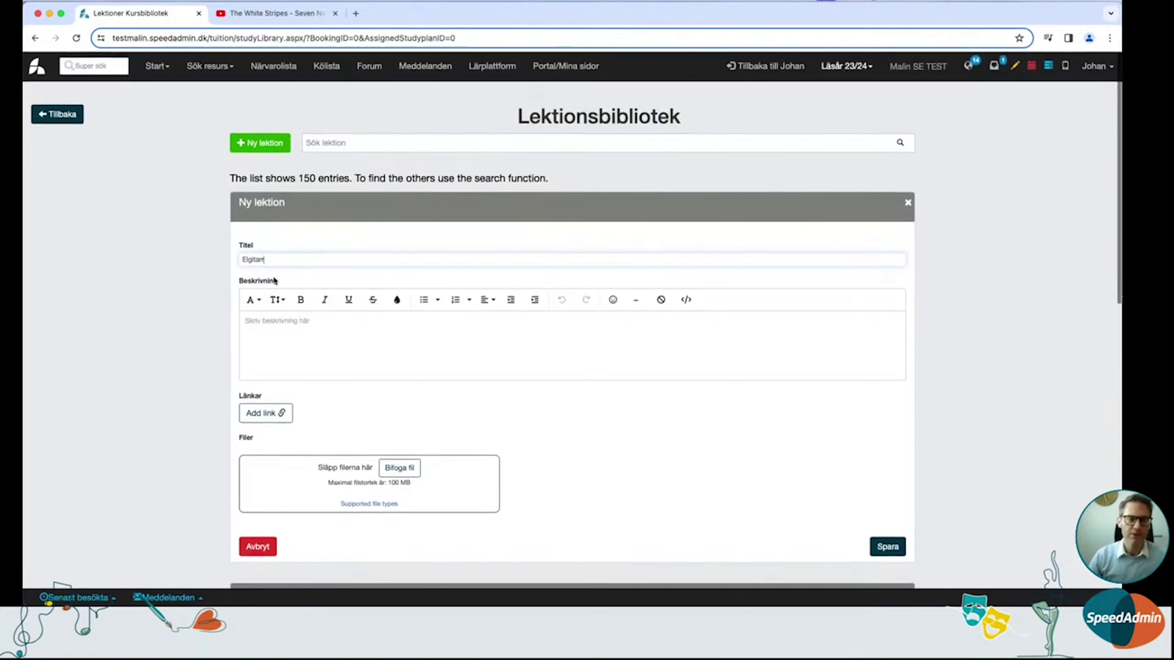
pyautogui.write('lektio')
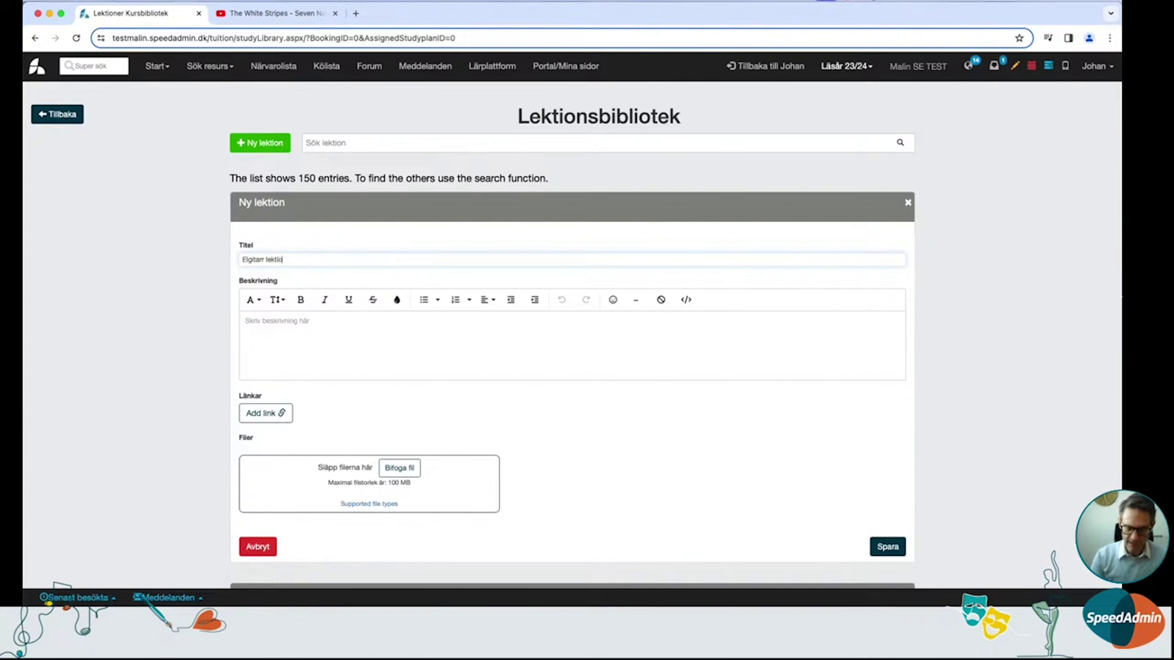
pyautogui.write('n 2')
pyautogui.scroll(-2, 271, 280)
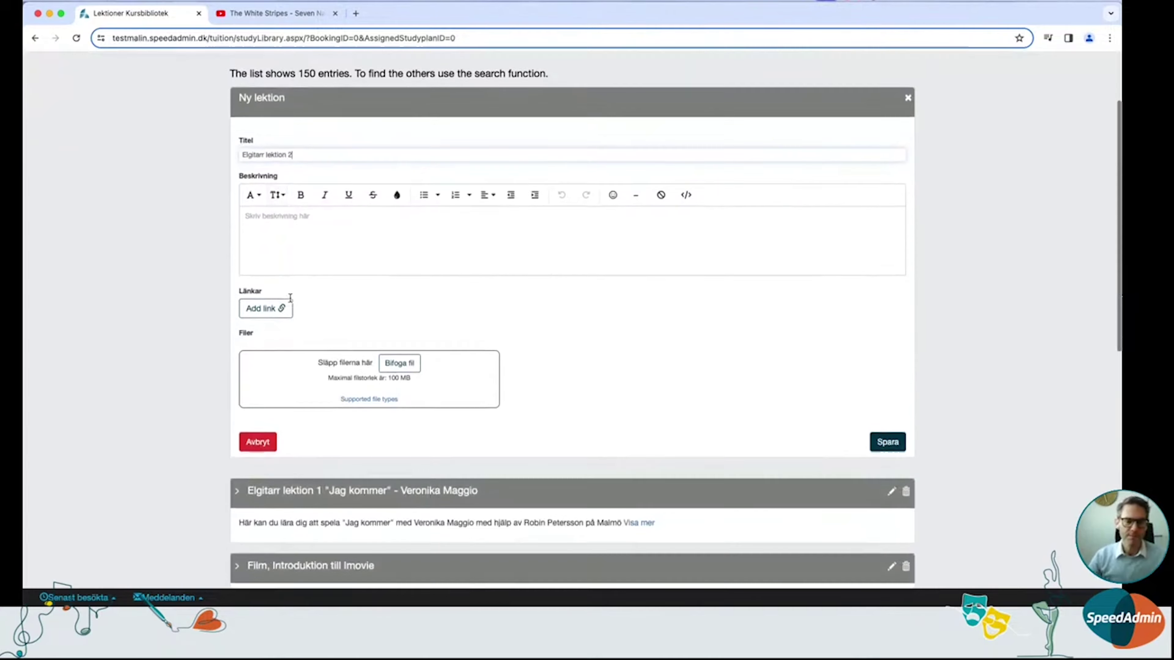
pyautogui.scroll(2, 289, 295)
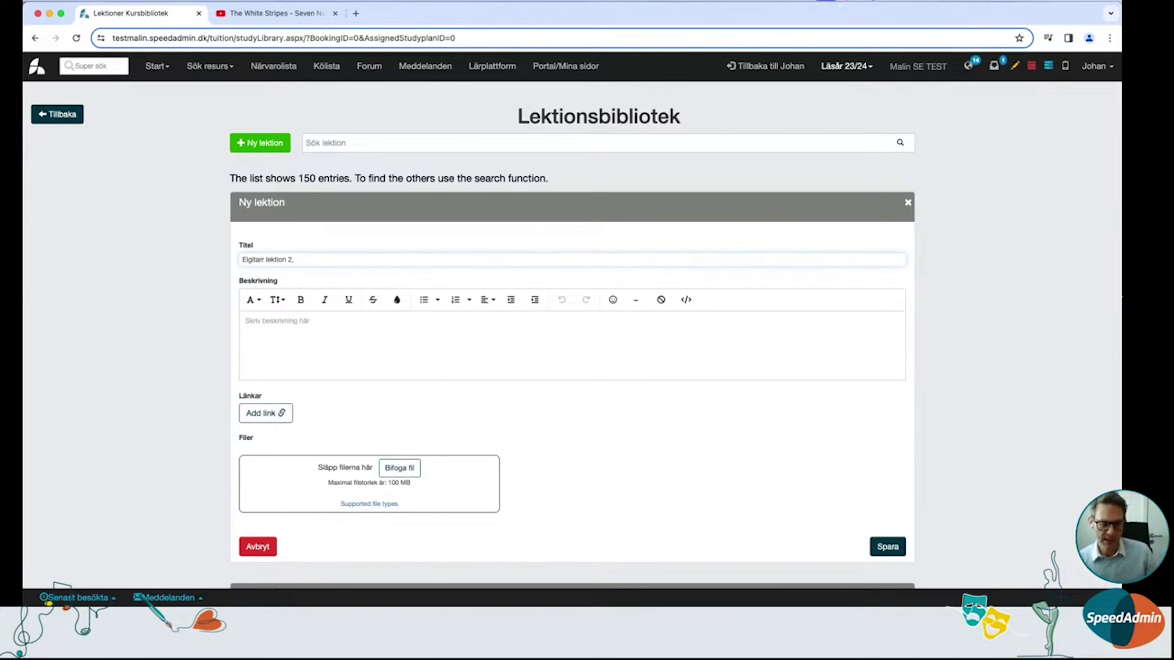
pyautogui.write(', Seven nation army')
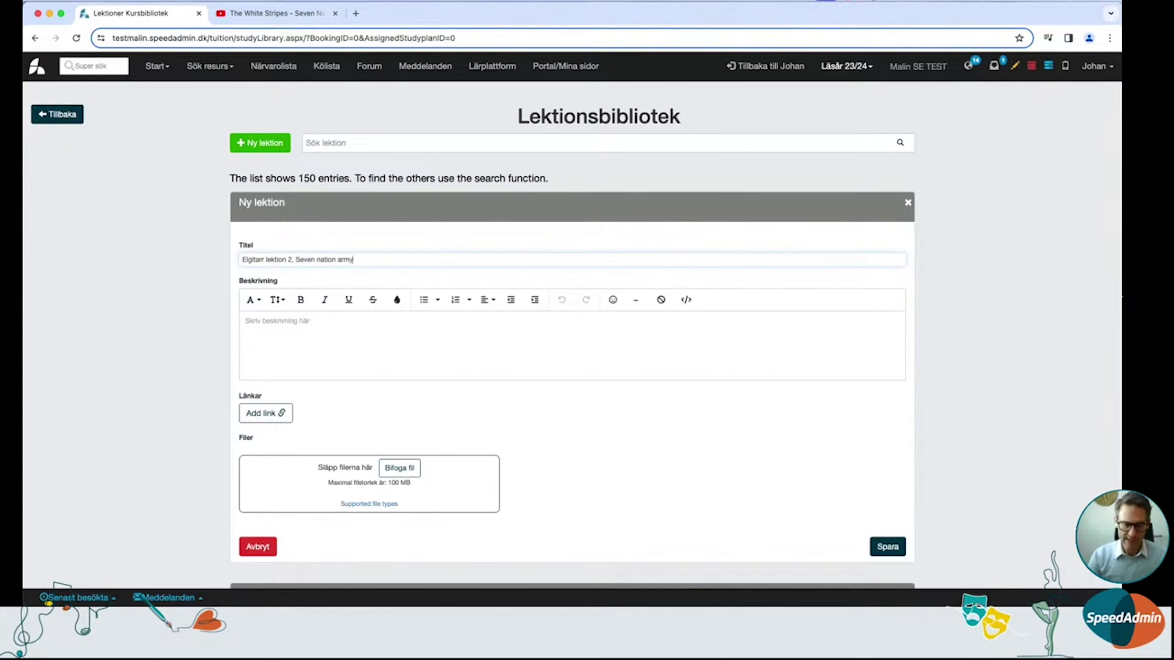
# Enter the lesson description "Här kommer låten Seven Nation army. Kolla på filmen och testa spela efter tabben"
pyautogui.click(264, 320)
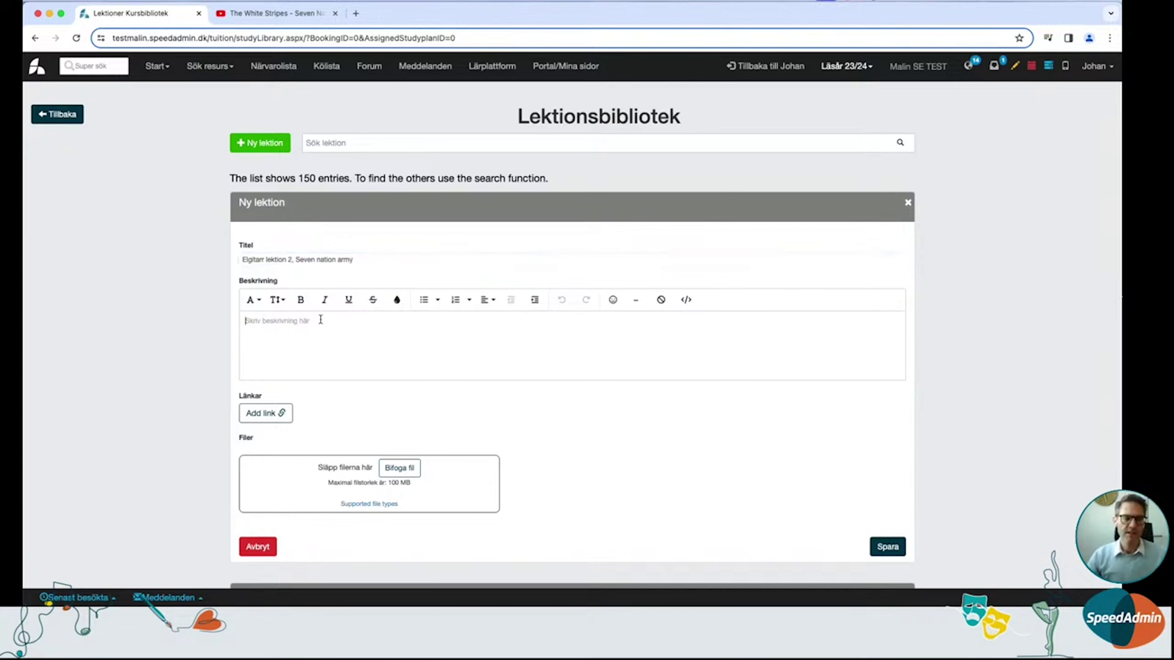
pyautogui.write('Hä')
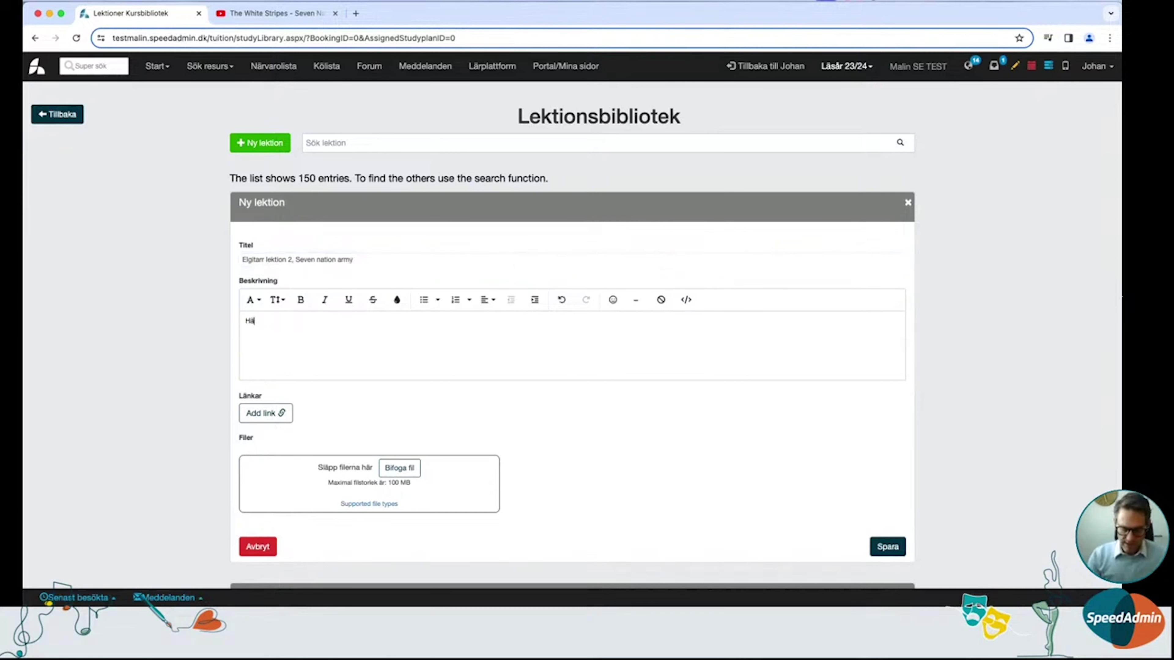
pyautogui.write('r kommer låten Seven ')
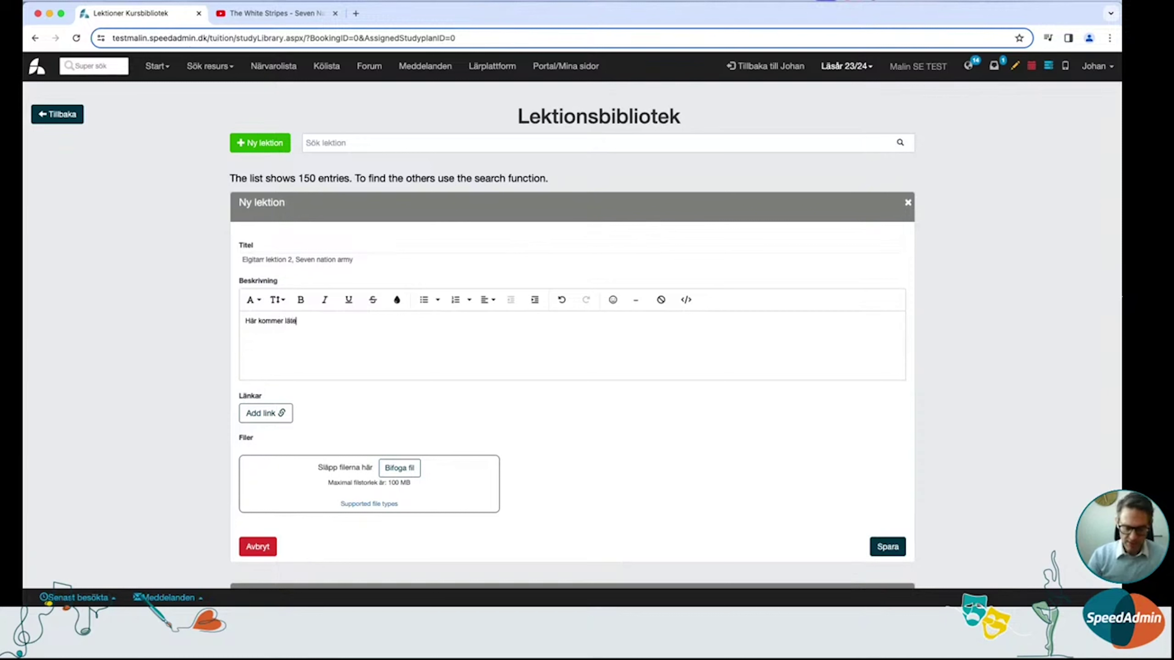
pyautogui.write('Nation ')
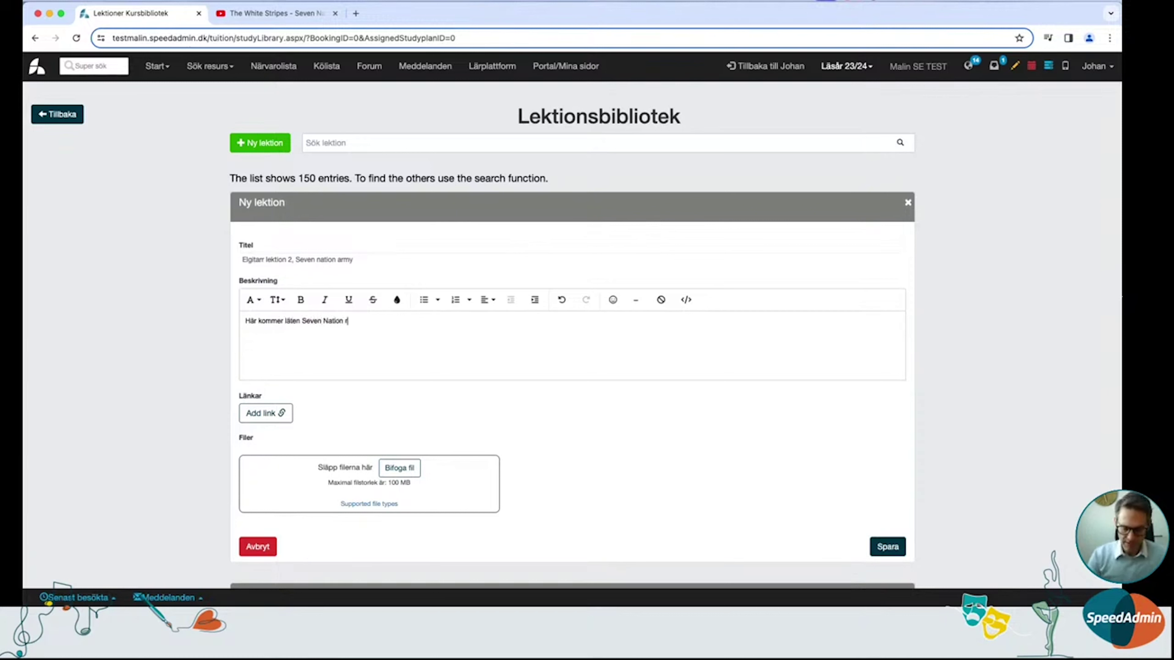
pyautogui.write('army. KOl')
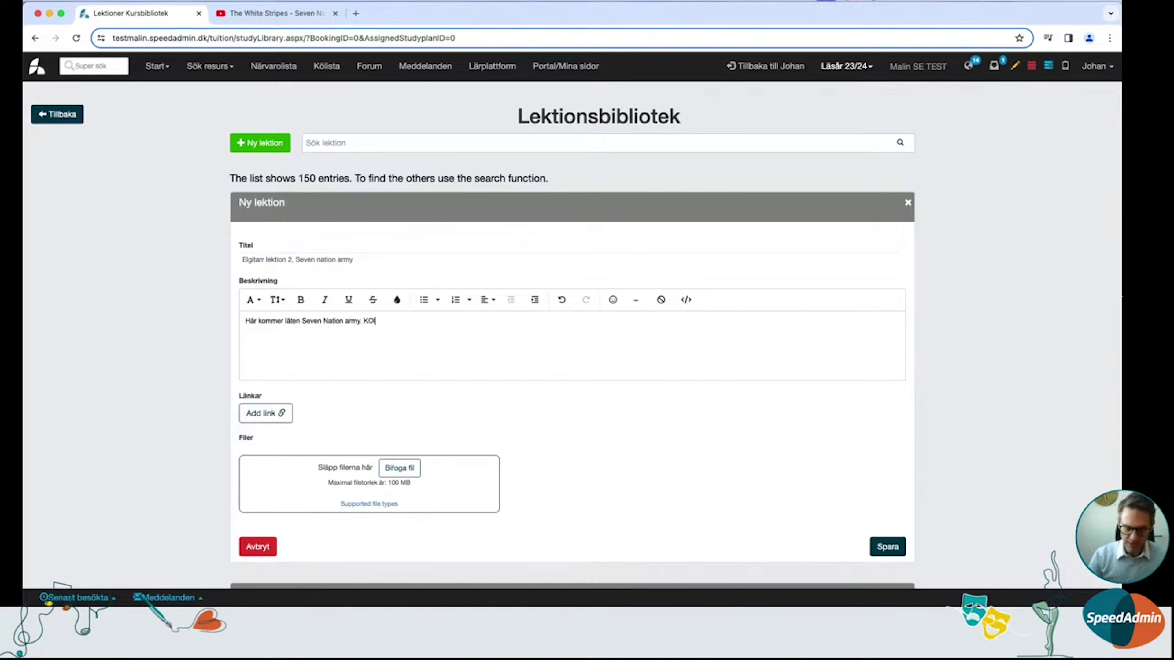
pyautogui.write('la på fllm')
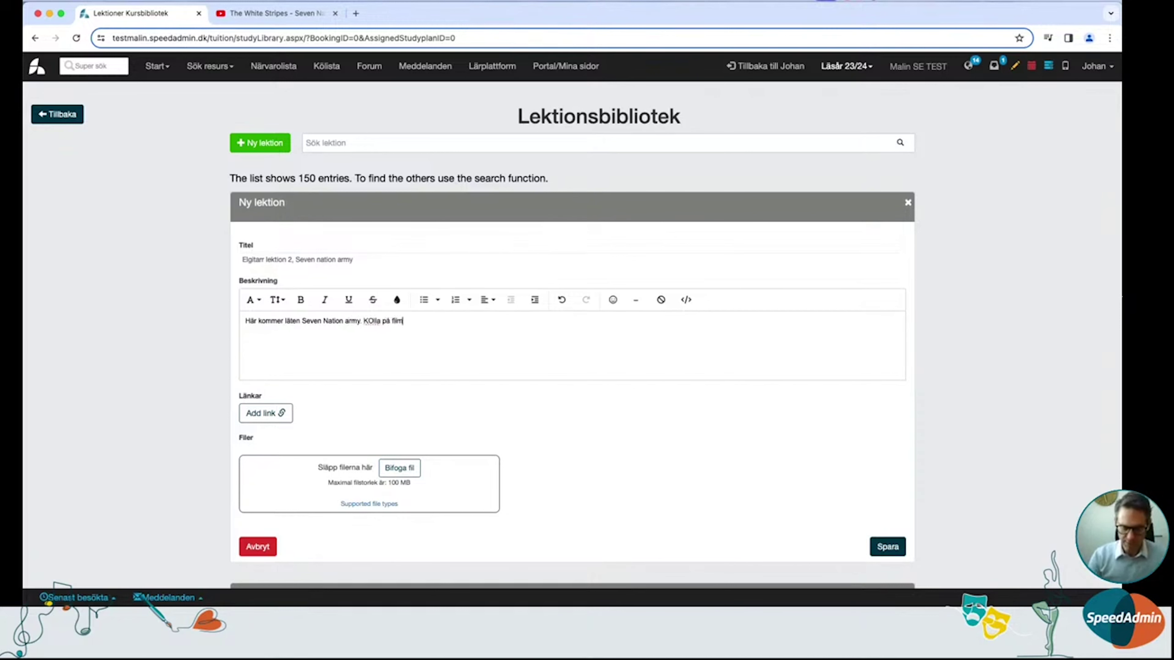
pyautogui.write('en och testa ')
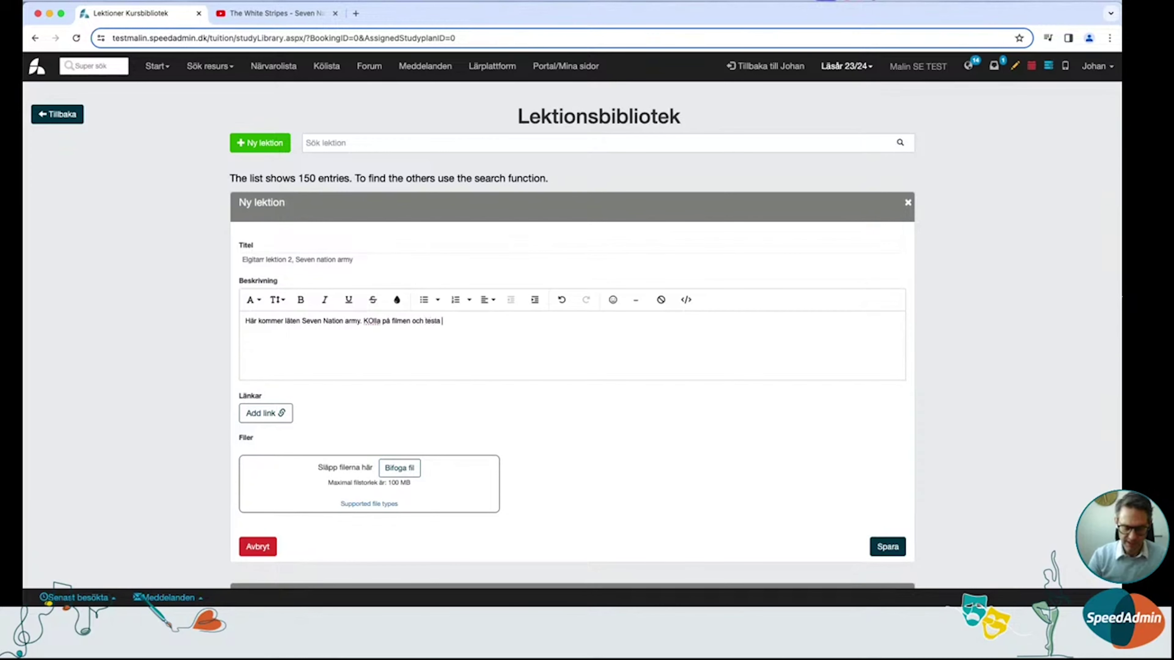
pyautogui.write('spela efter ')
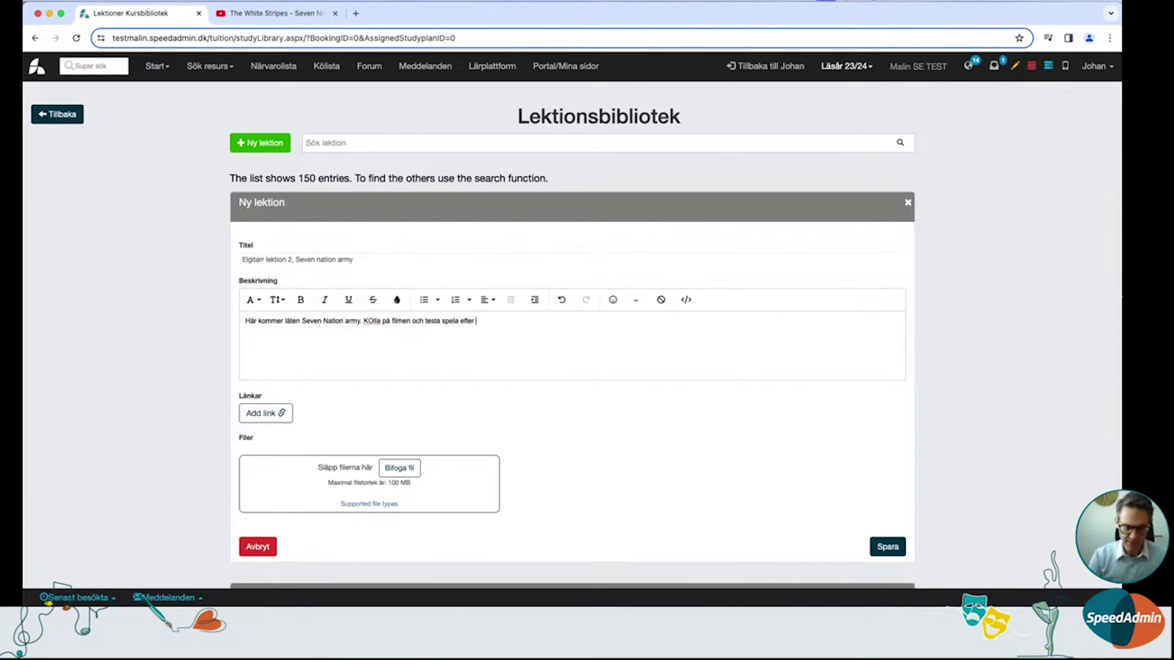
pyautogui.write('tabben')
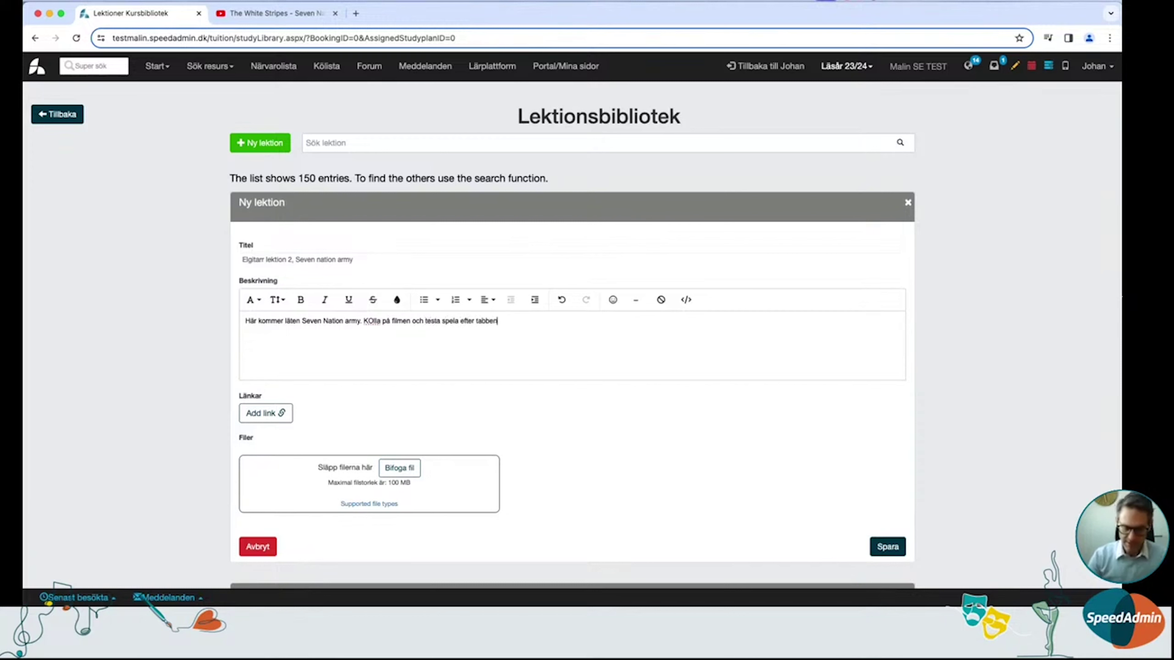
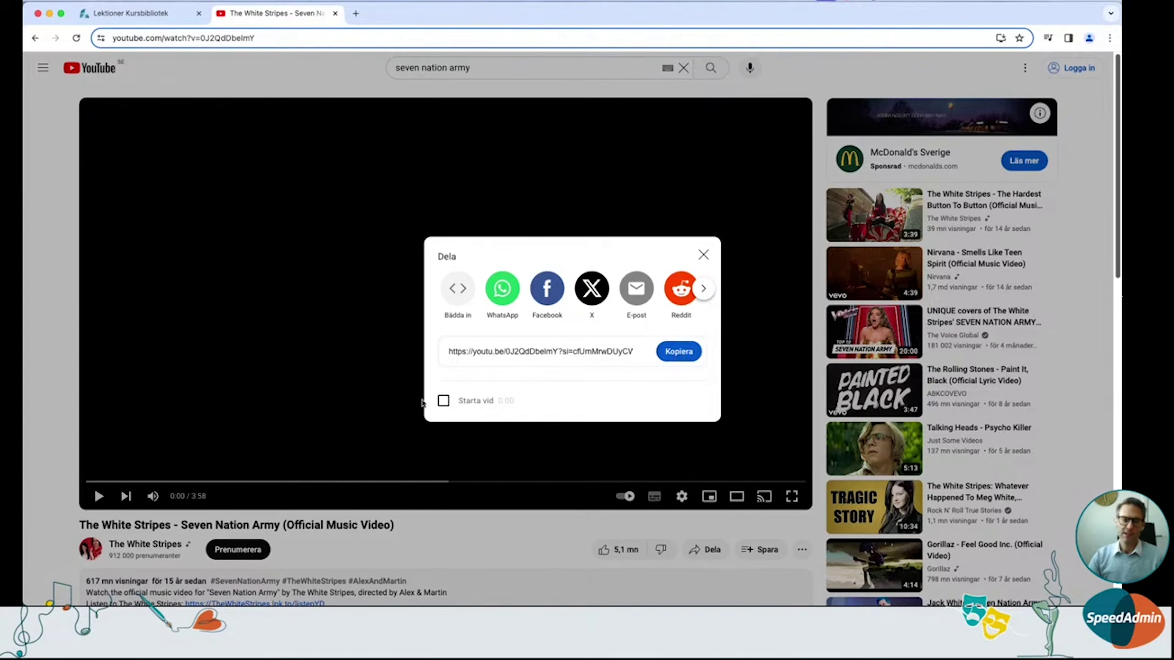
# Copy the share link of the Seven Nation Army video on YouTube without a start time, and close the sharing dialog
pyautogui.click(445, 402)
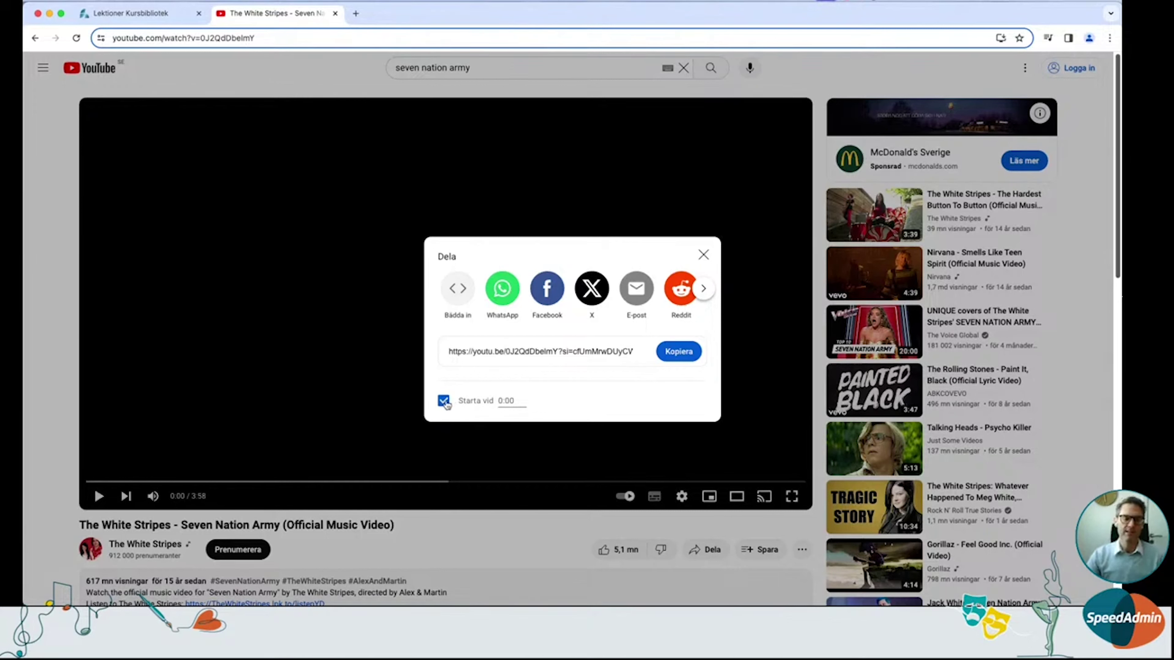
pyautogui.click(443, 401)
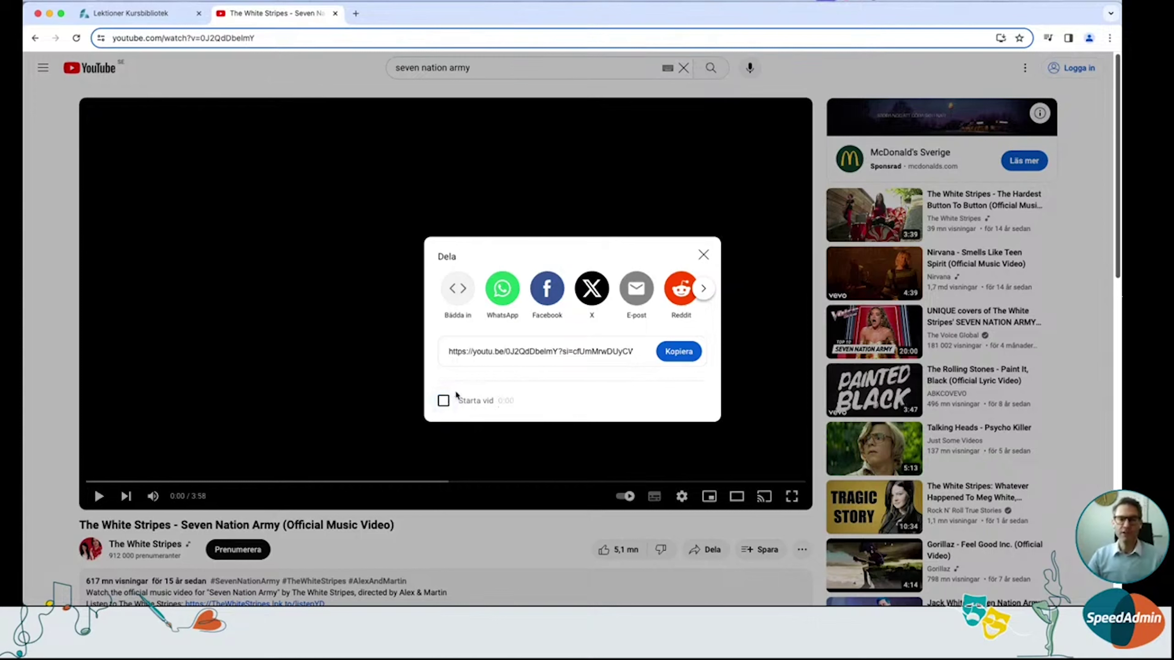
pyautogui.click(677, 353)
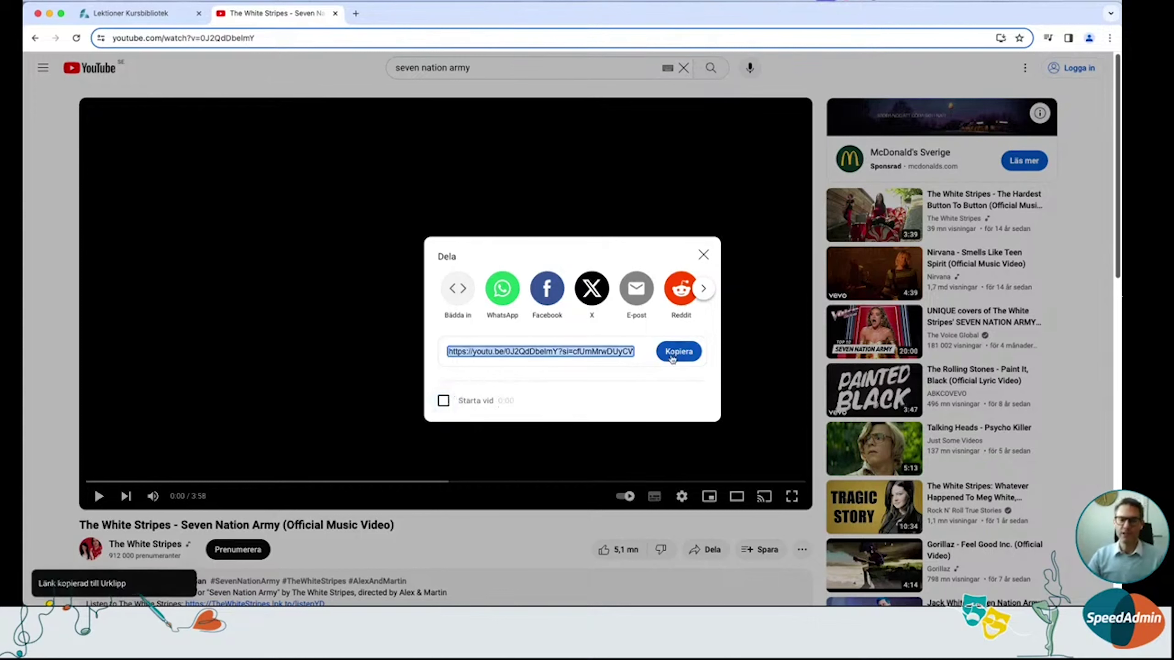
pyautogui.click(703, 254)
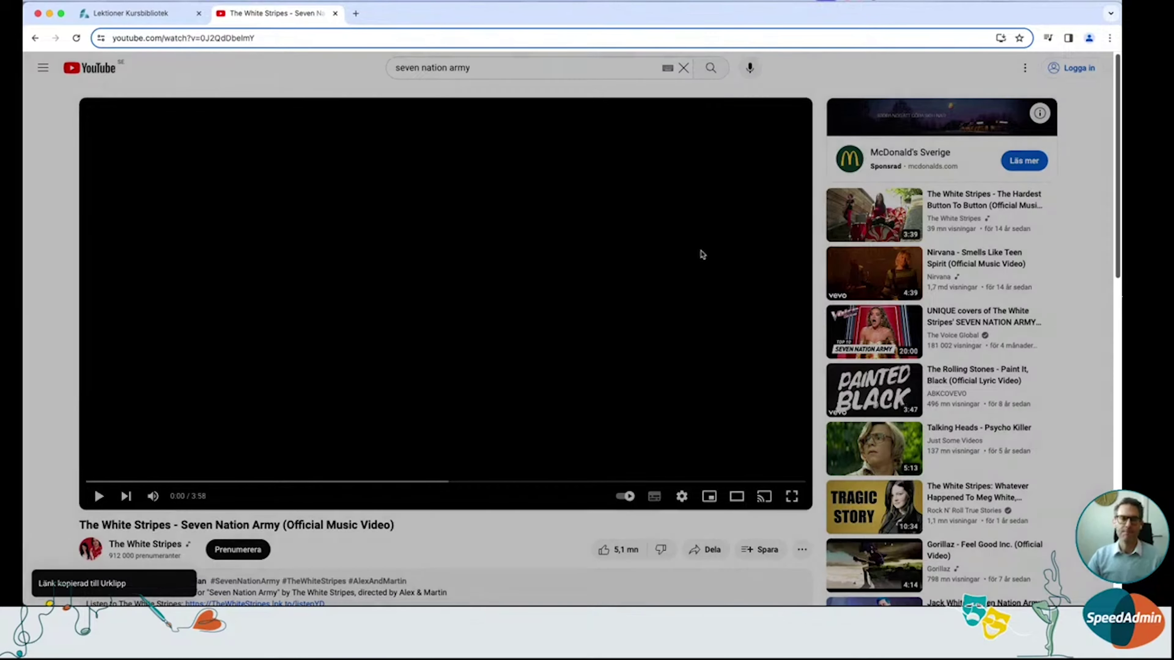
# Back in the new lesson, add a link titled "Seven nation army musikvideo" using the copied YouTube address
pyautogui.click(139, 13)
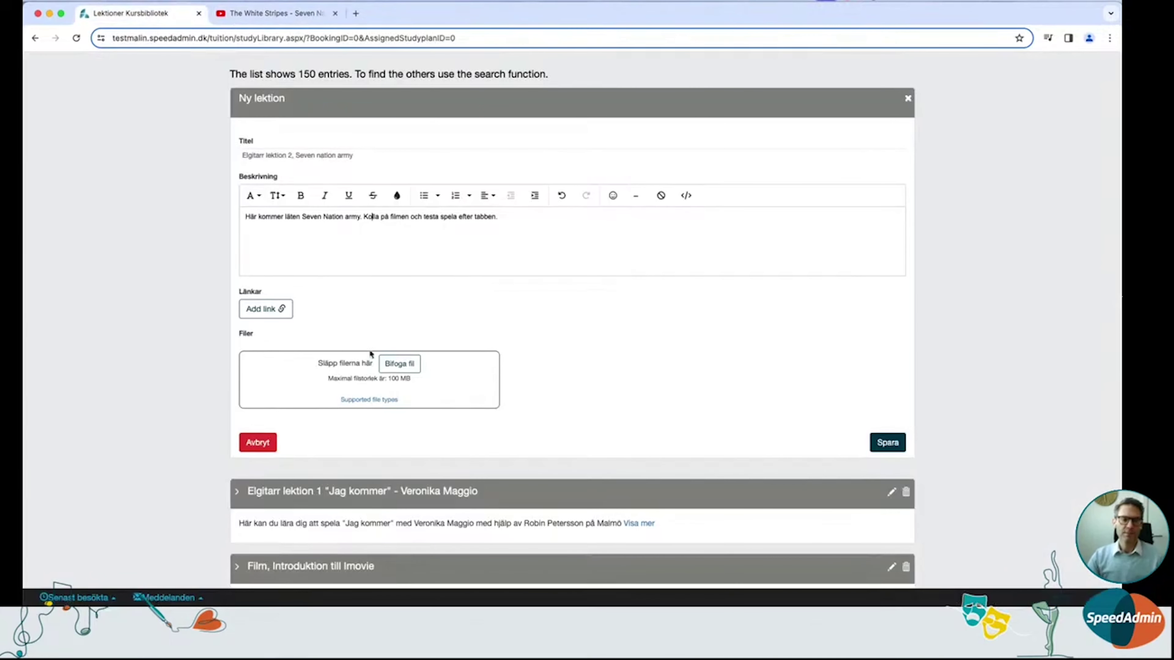
pyautogui.click(277, 310)
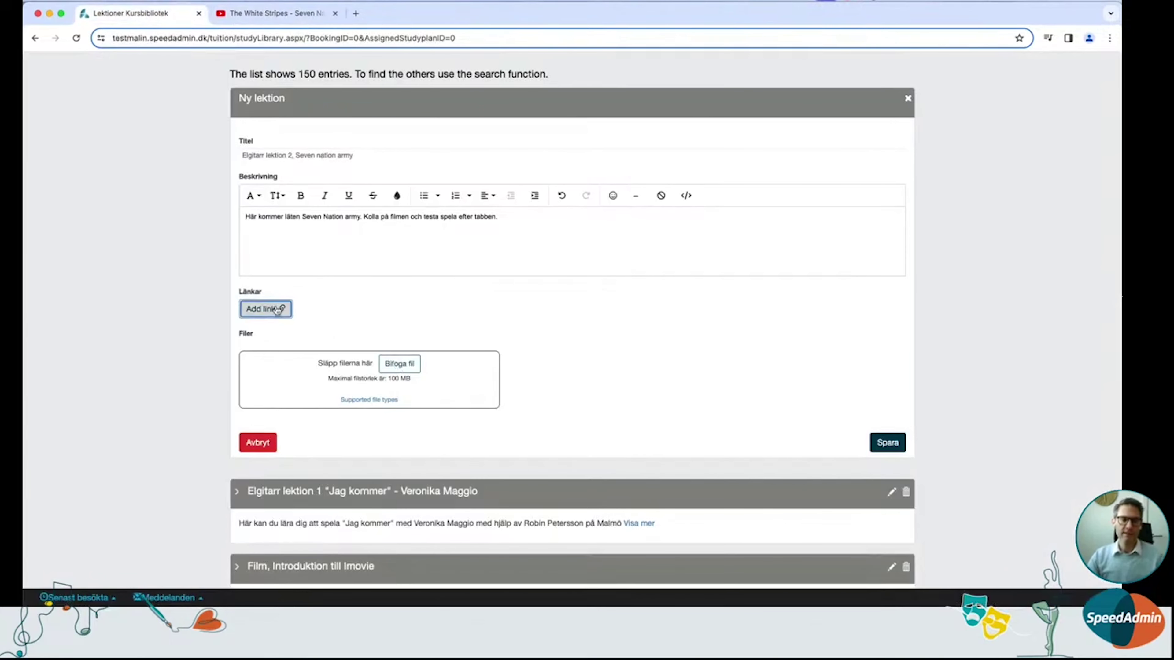
pyautogui.click(431, 205)
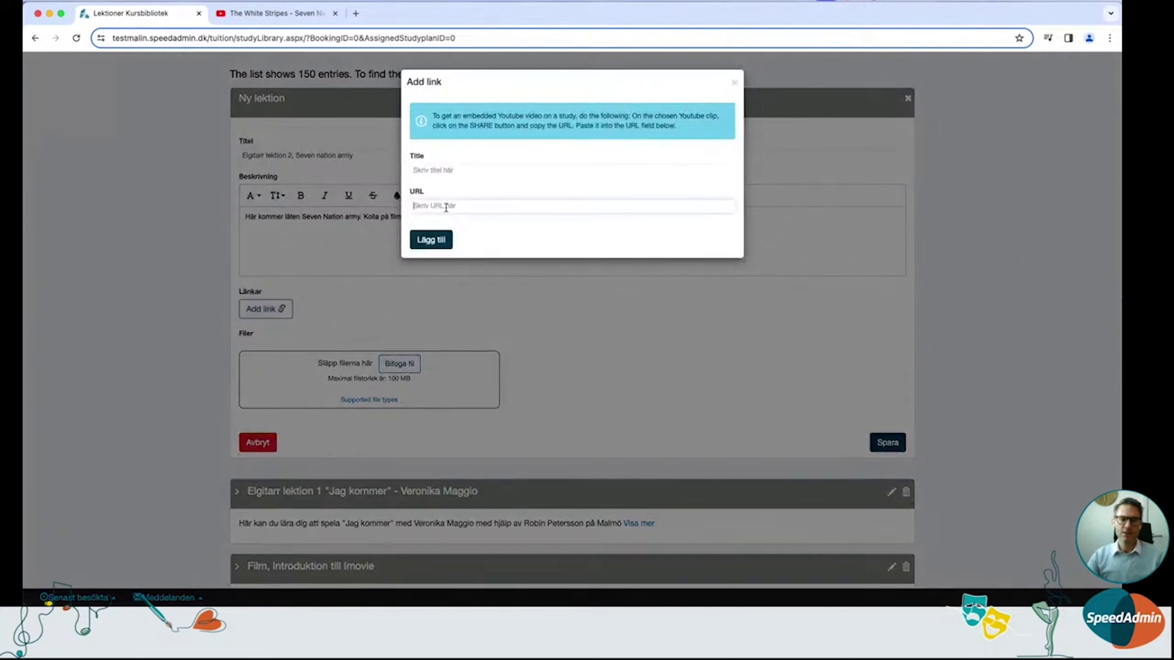
pyautogui.write('https://youtu.be/0J2QdDbelmY?si=cfUmMrwDUyCW-TJa')
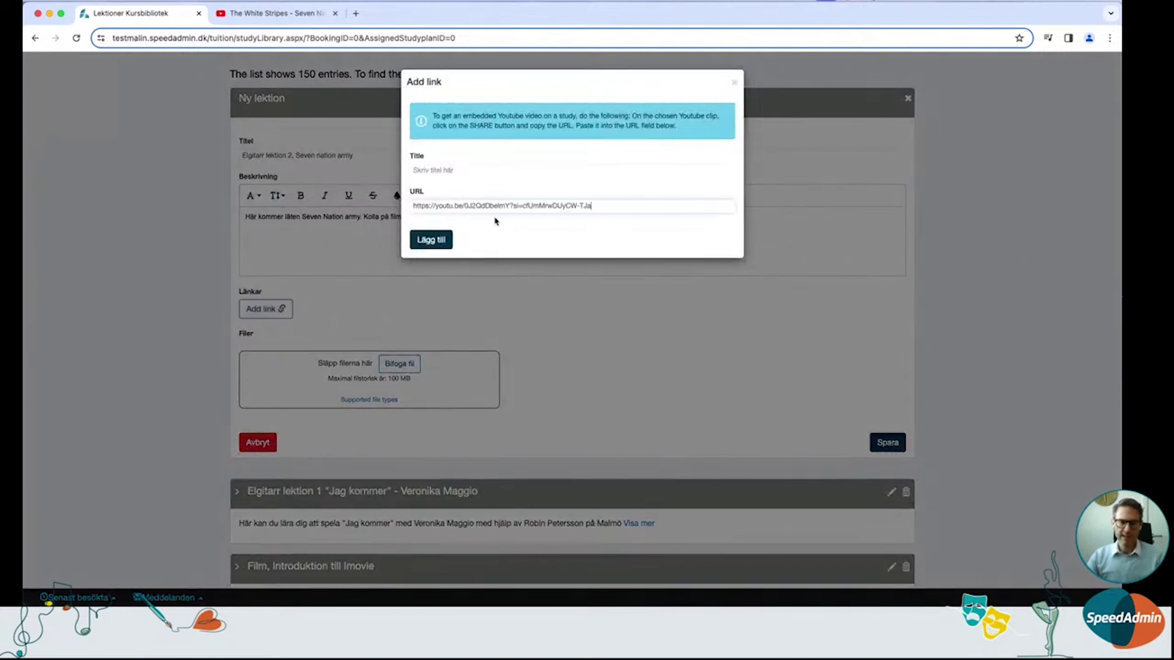
pyautogui.click(443, 171)
pyautogui.write('Se')
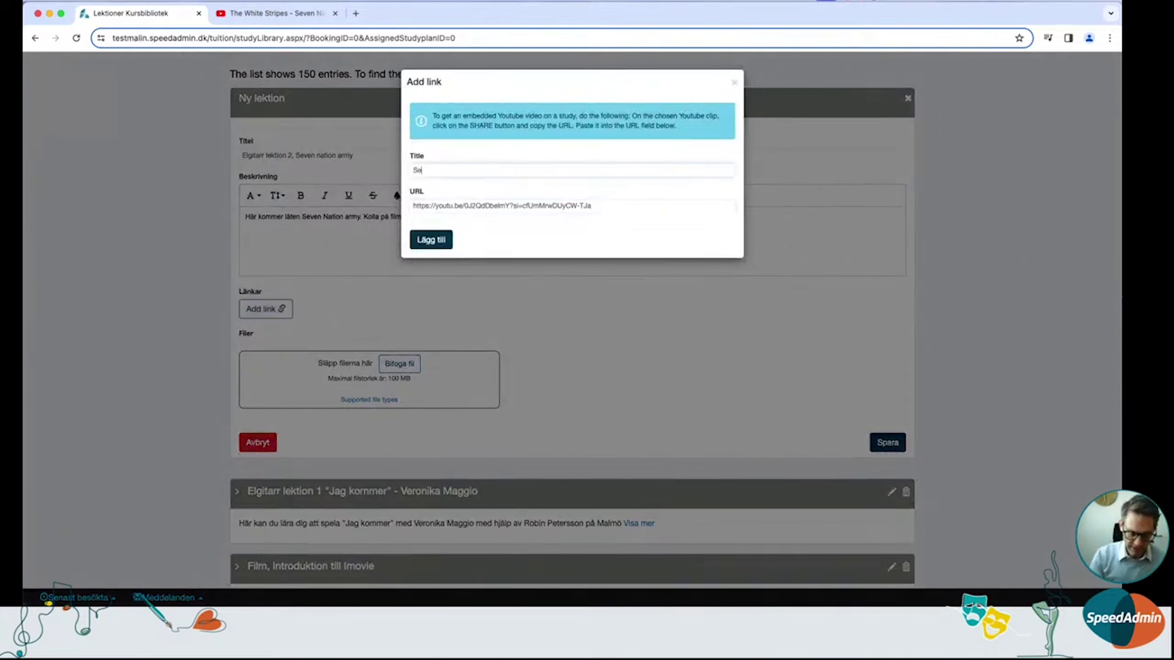
pyautogui.write('ven natio')
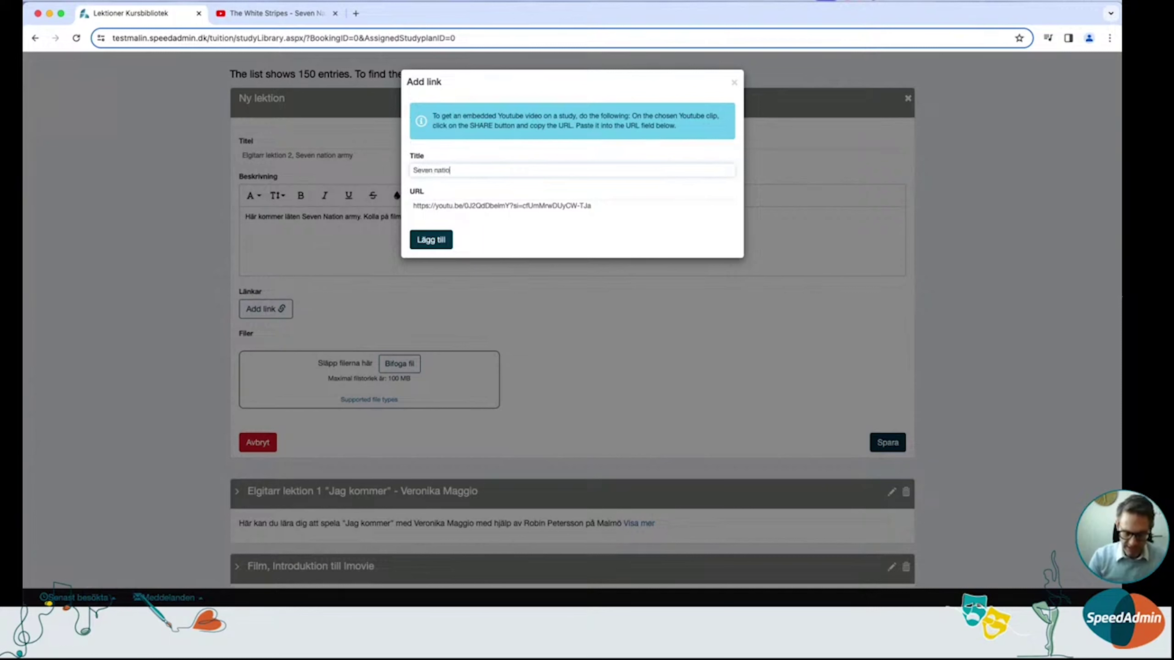
pyautogui.write('n army')
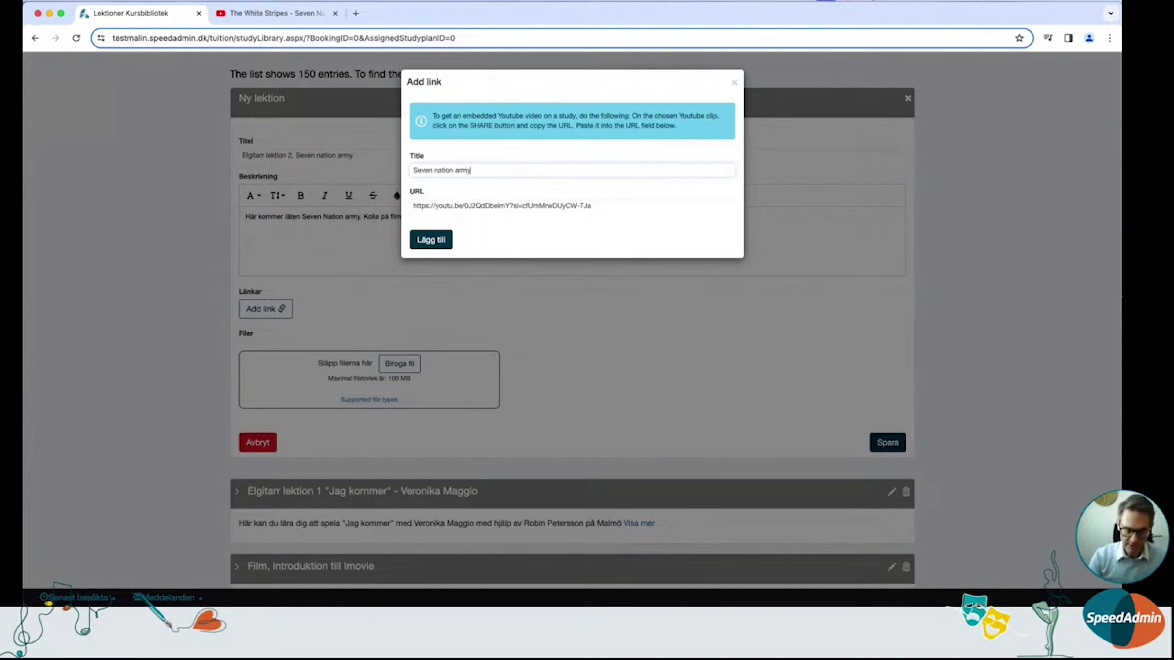
pyautogui.write(' musikvideo')
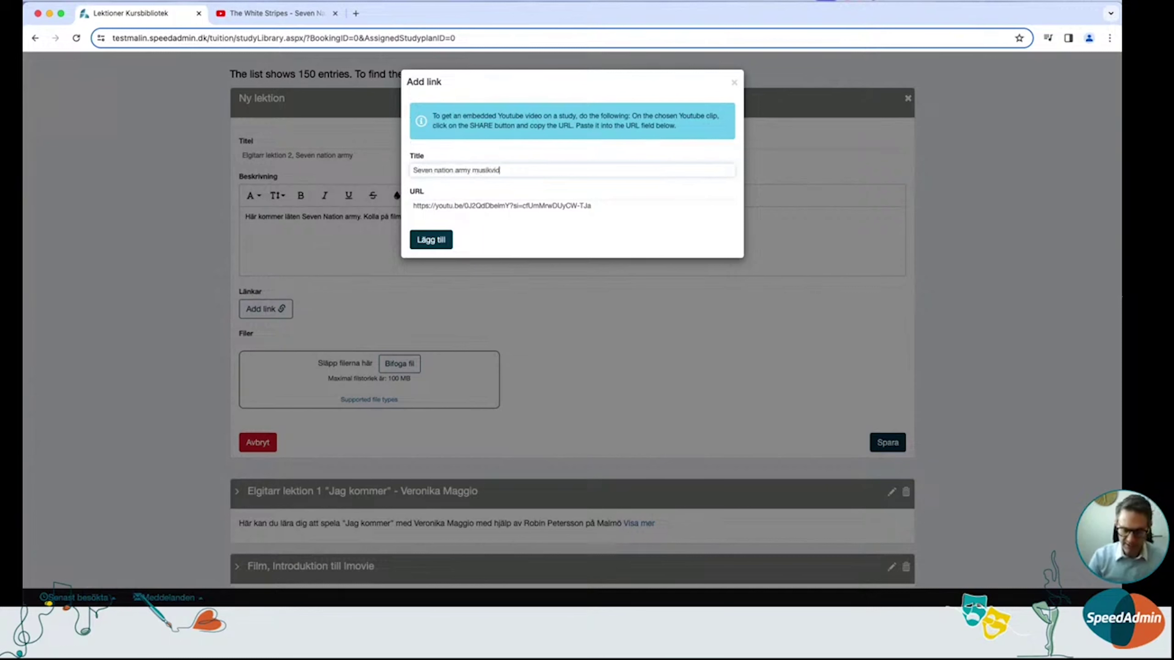
pyautogui.click(431, 239)
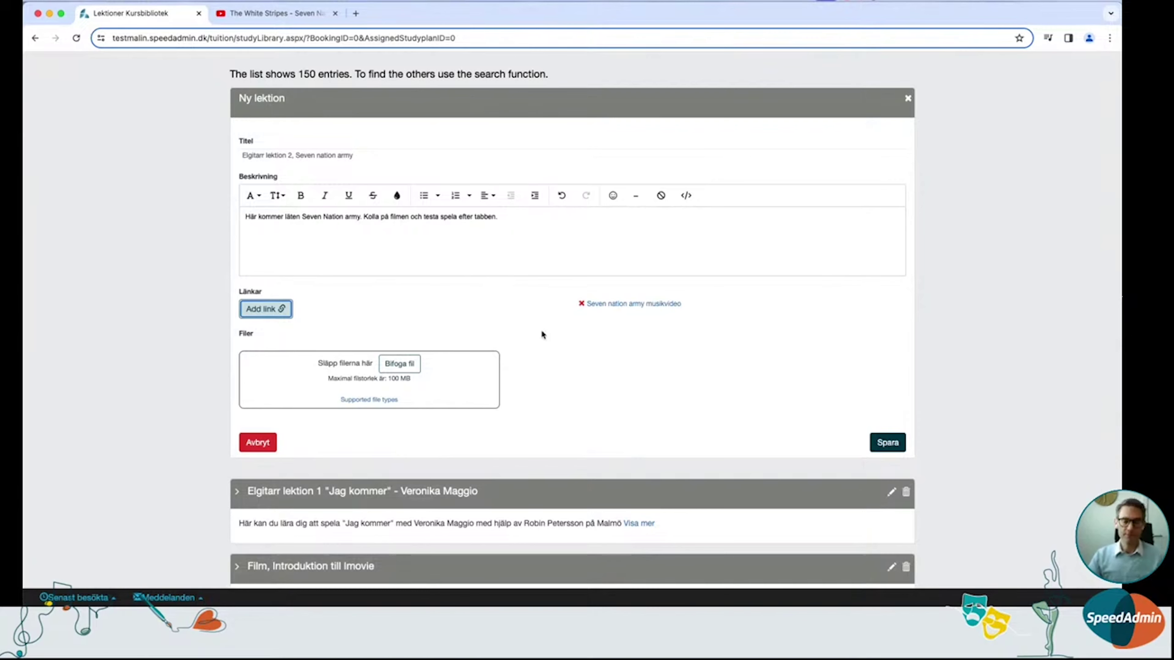
# Attach the file "Seven nation army.mp4" from the OneDrive folder Noter to the new lesson
pyautogui.scroll(-1, 541, 330)
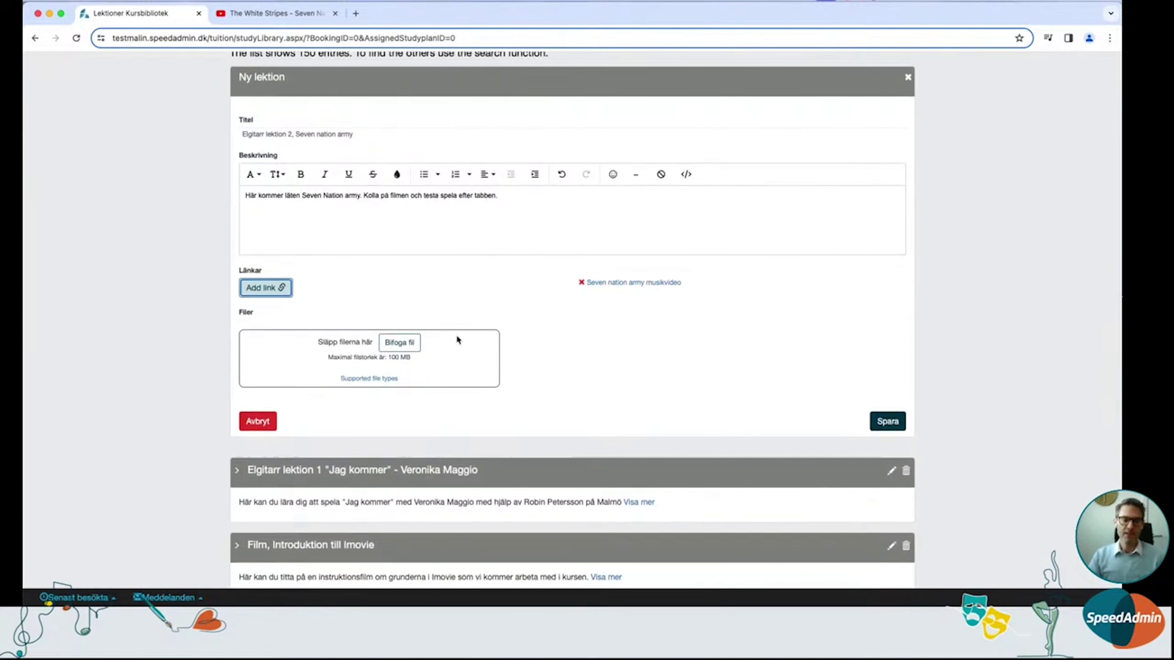
pyautogui.click(402, 350)
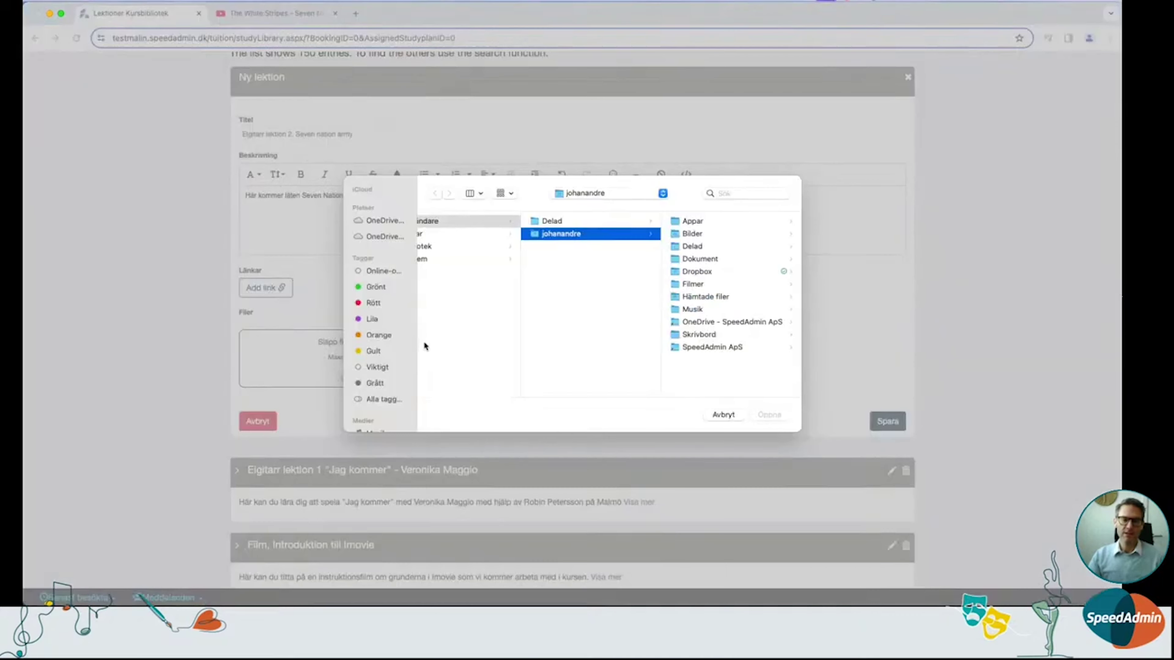
pyautogui.hscroll(-2, 474, 252)
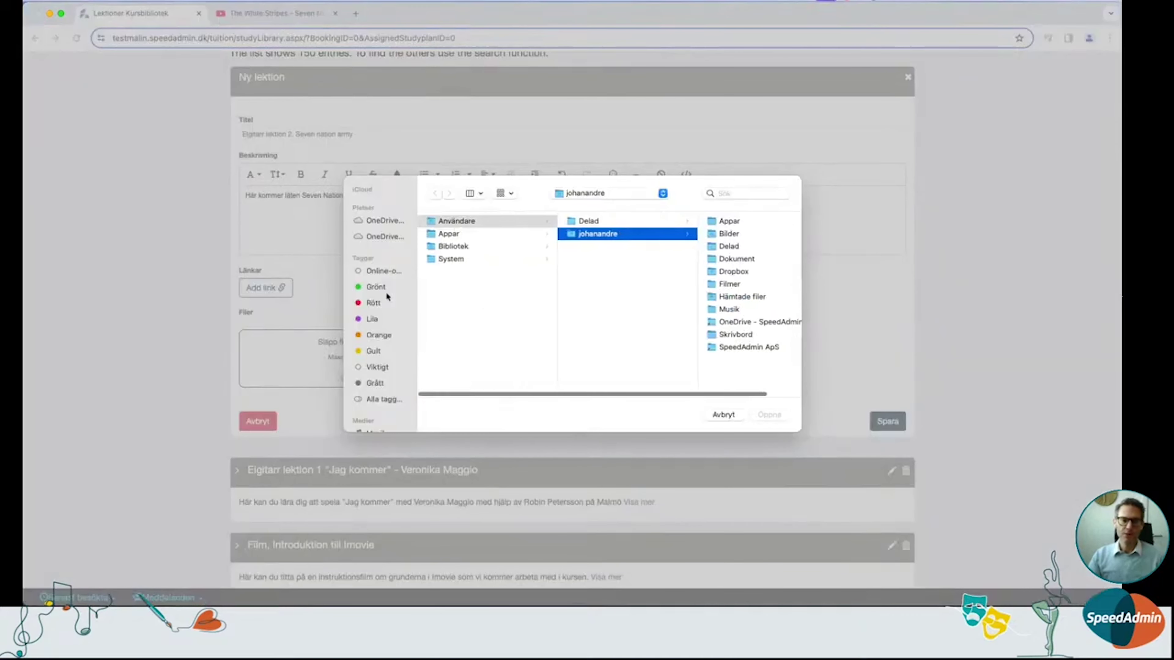
pyautogui.click(390, 237)
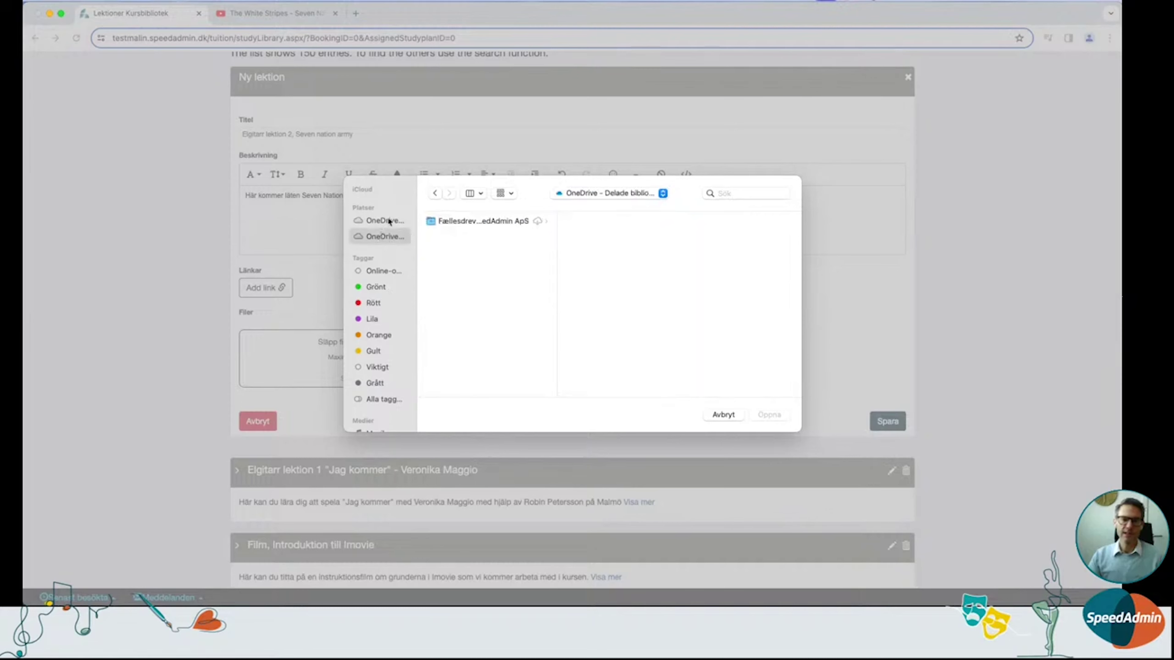
pyautogui.click(390, 222)
pyautogui.scroll(-3, 480, 354)
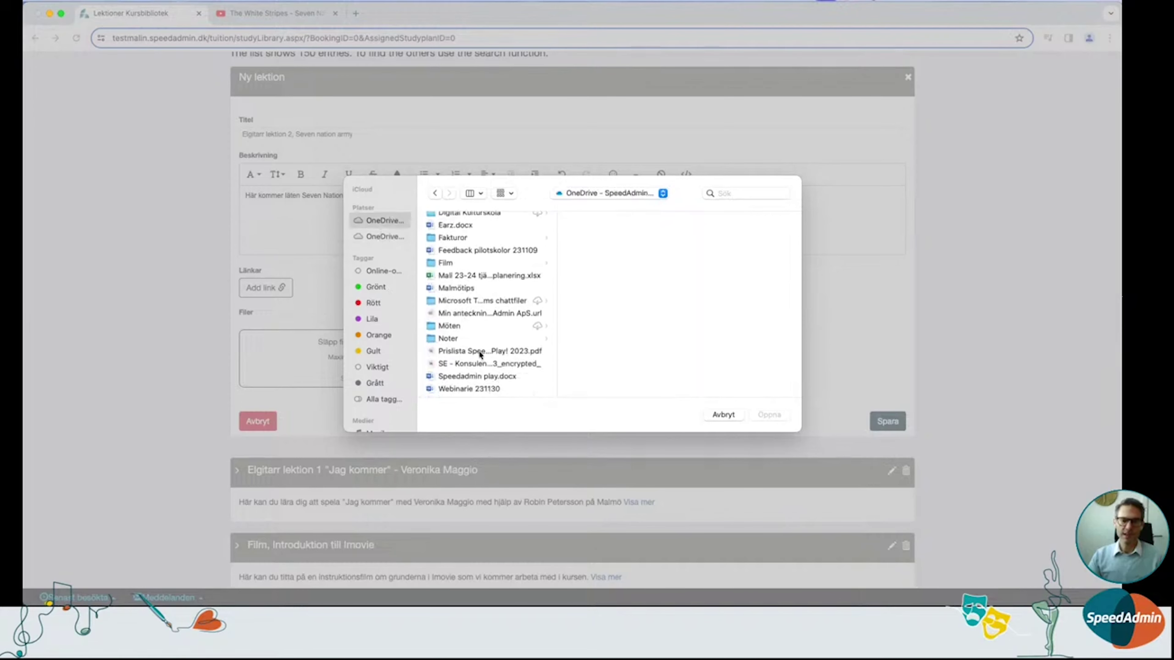
pyautogui.click(468, 336)
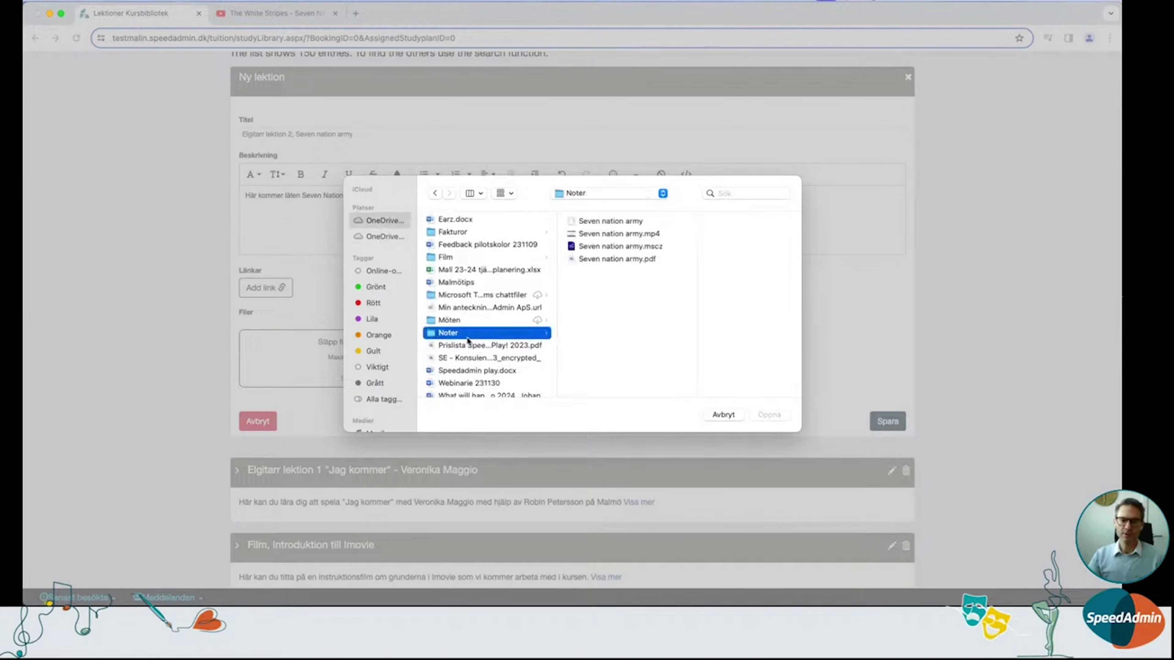
pyautogui.click(617, 234)
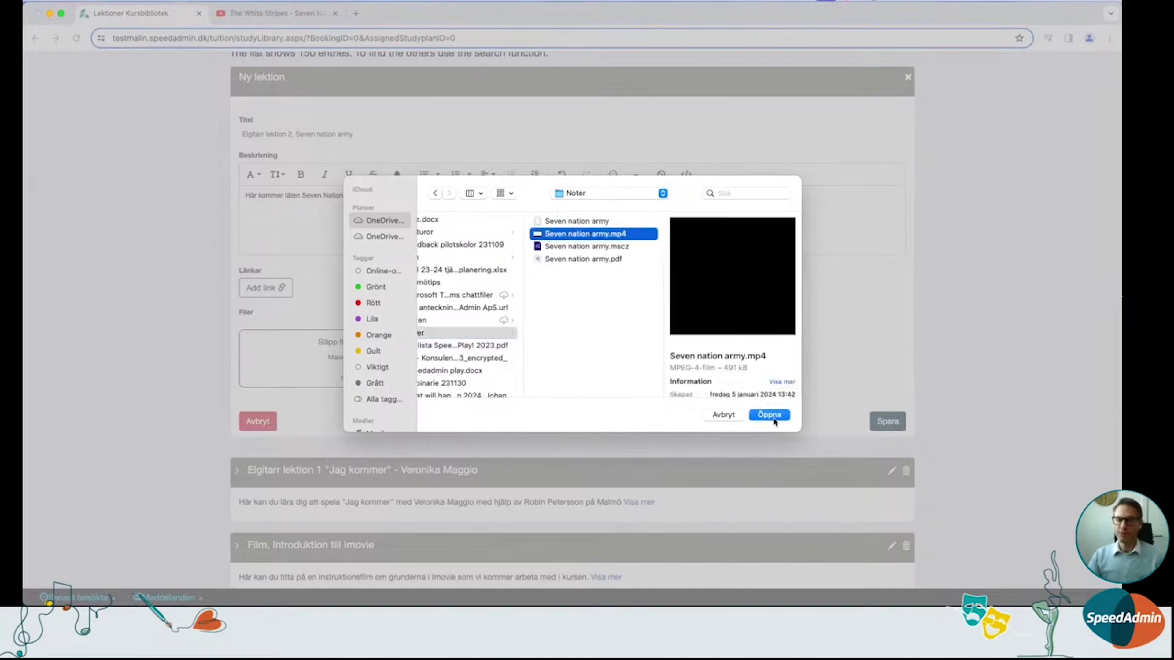
pyautogui.click(769, 415)
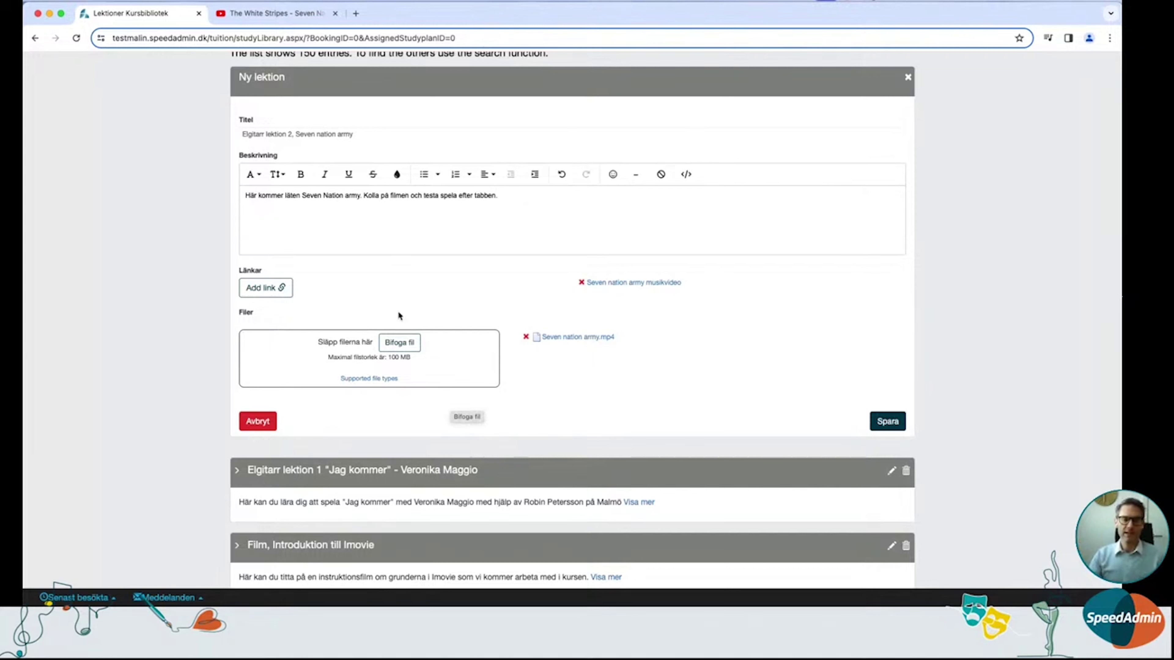
# Attach "Seven nation army.pdf" from the Noter folder as well and save the lesson
pyautogui.click(407, 348)
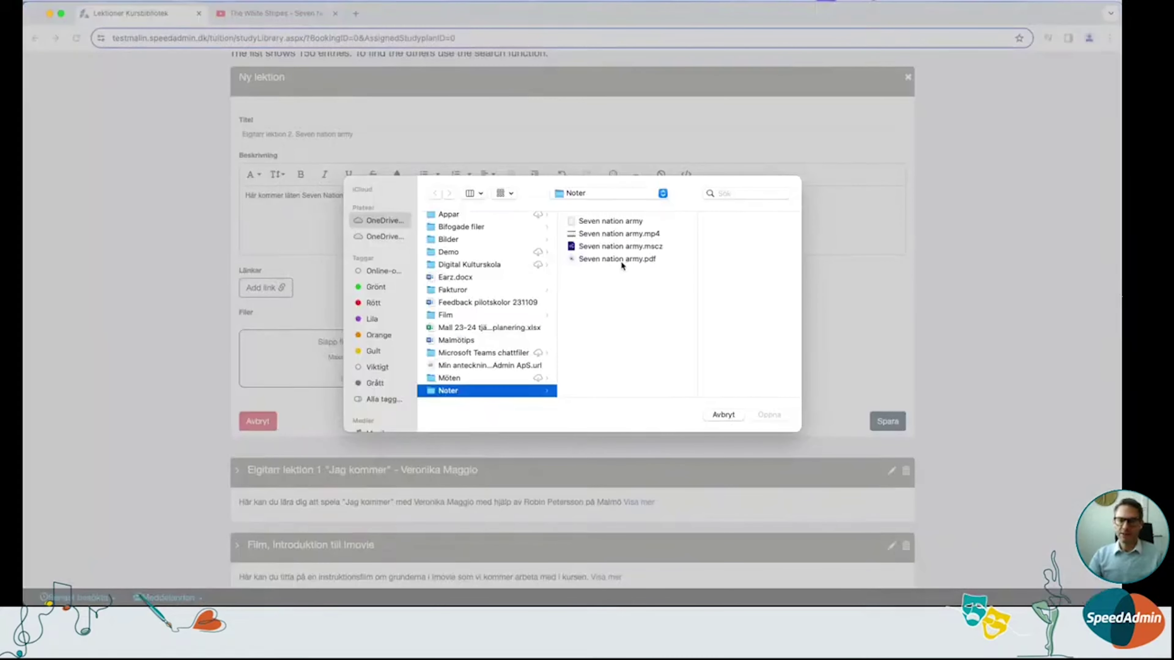
pyautogui.click(620, 260)
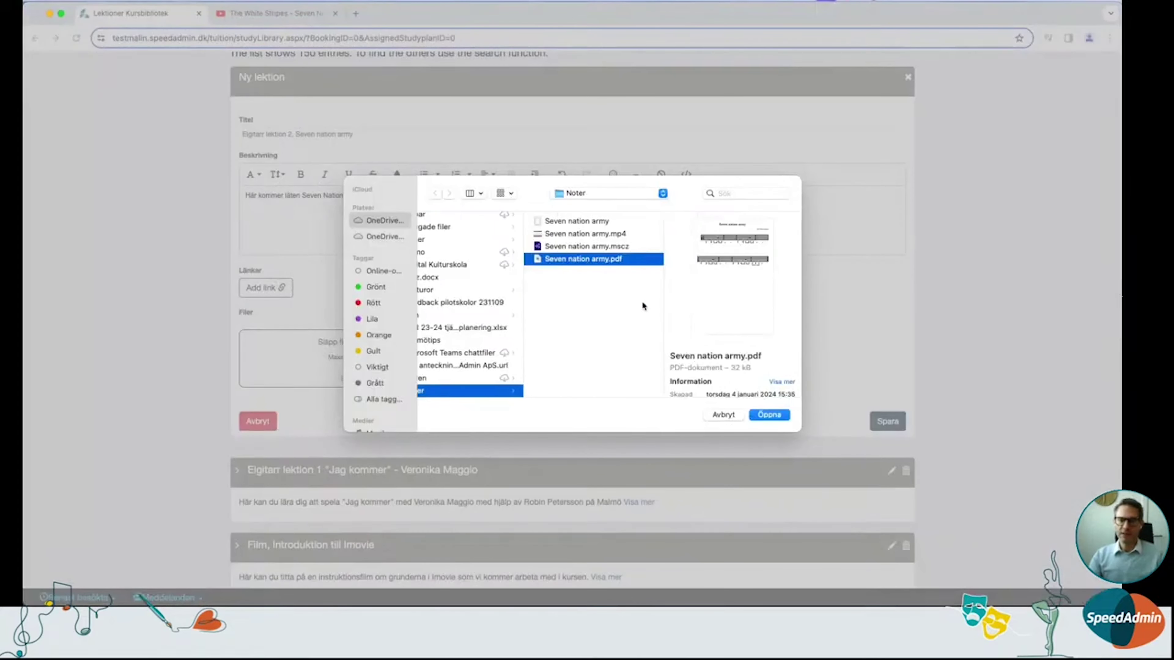
pyautogui.click(778, 418)
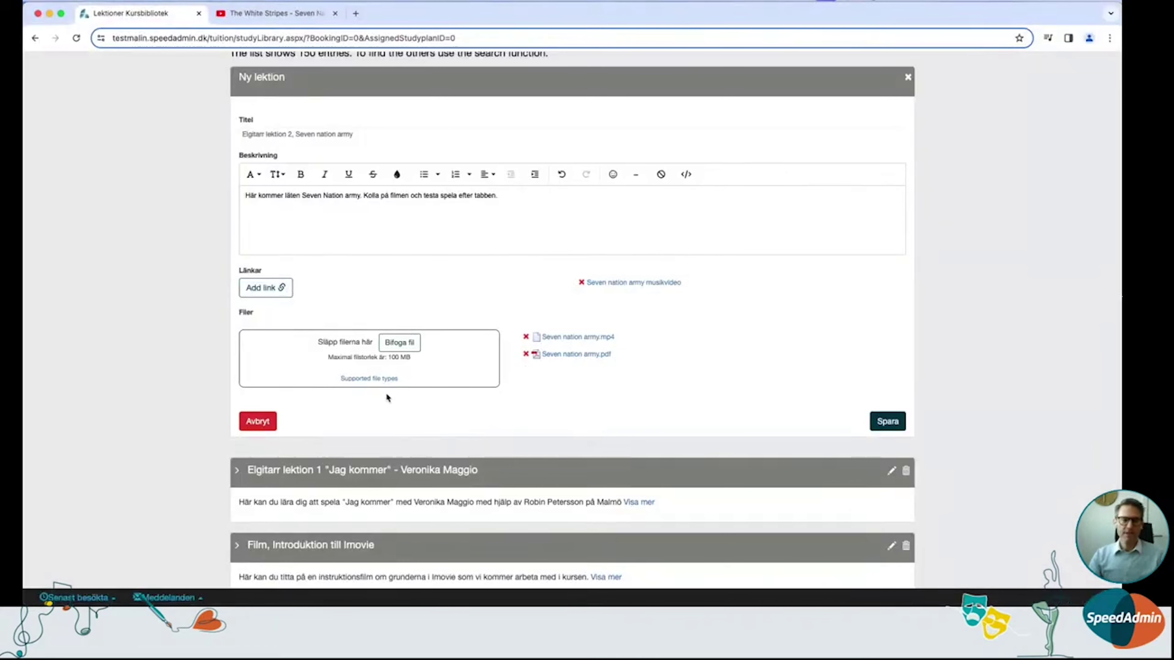
pyautogui.click(887, 421)
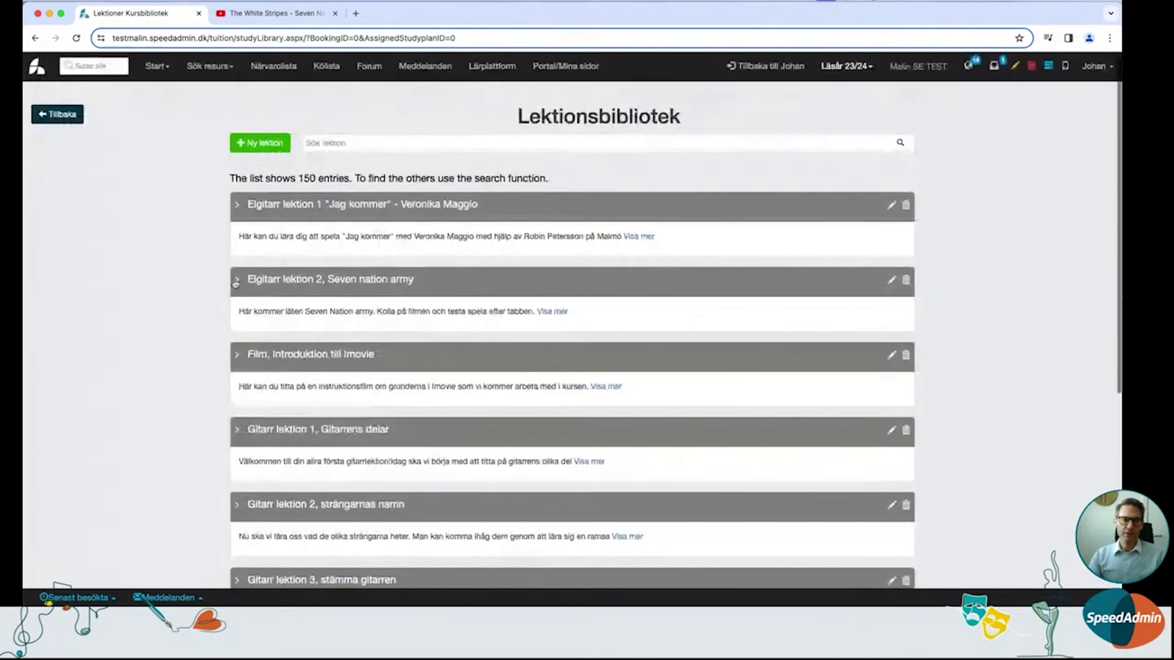
# Expand the lesson "Elgitarr lektion 2, Seven nation army" and play its embedded music video briefly, pausing it again
pyautogui.click(236, 281)
pyautogui.scroll(-3, 497, 349)
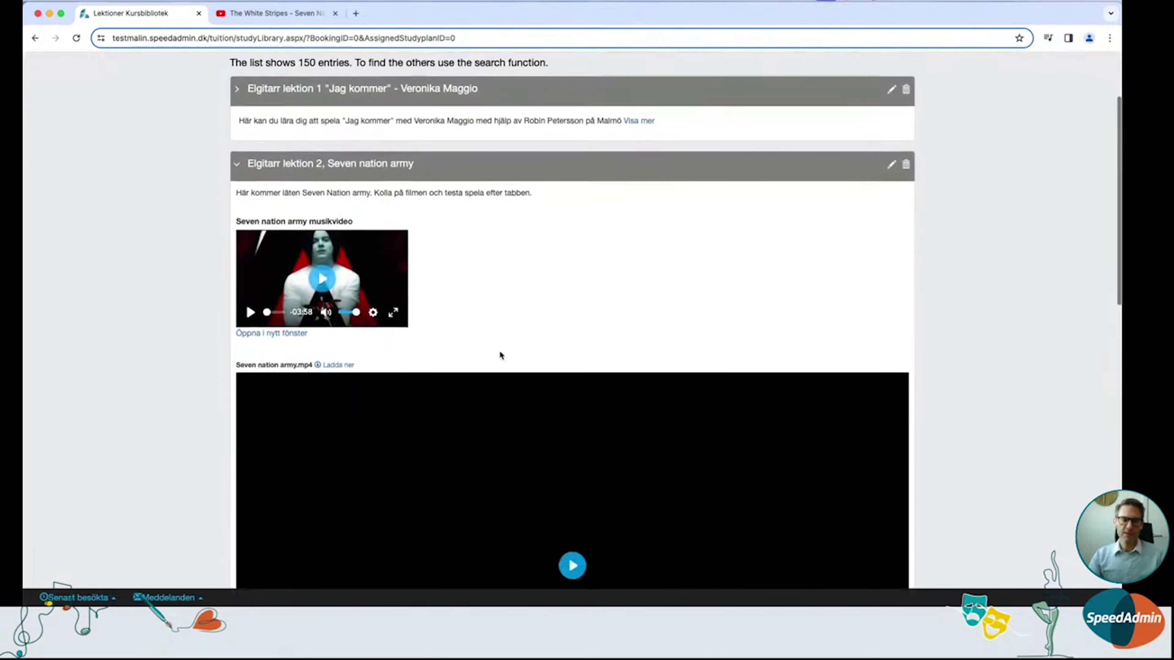
pyautogui.scroll(-2, 499, 351)
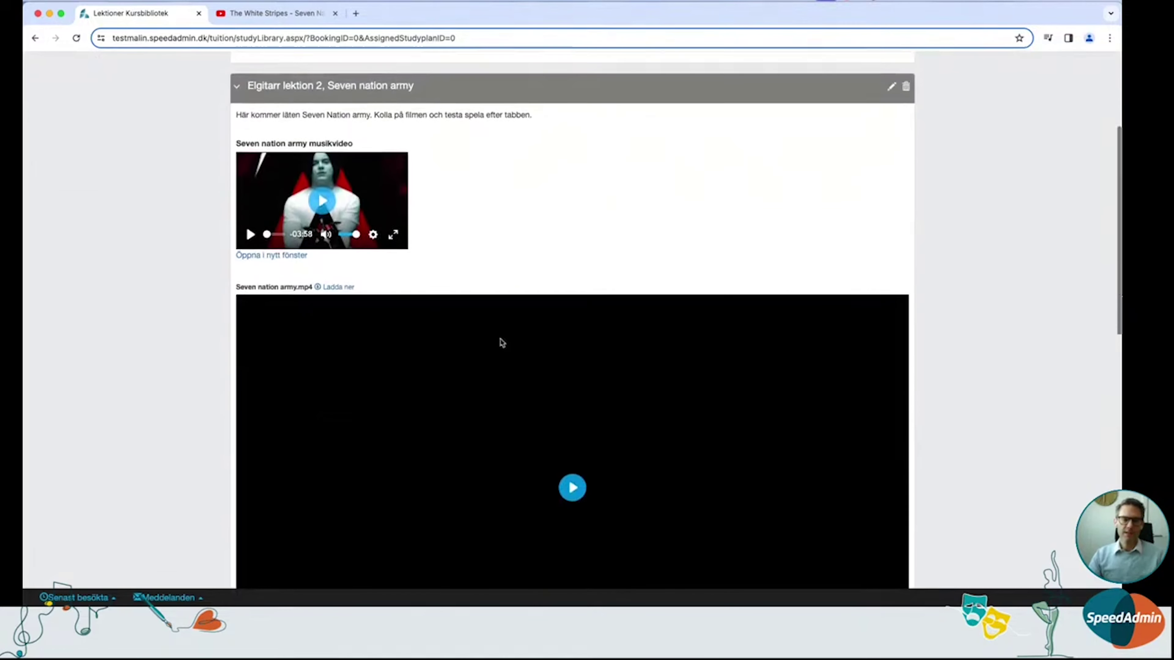
pyautogui.click(323, 188)
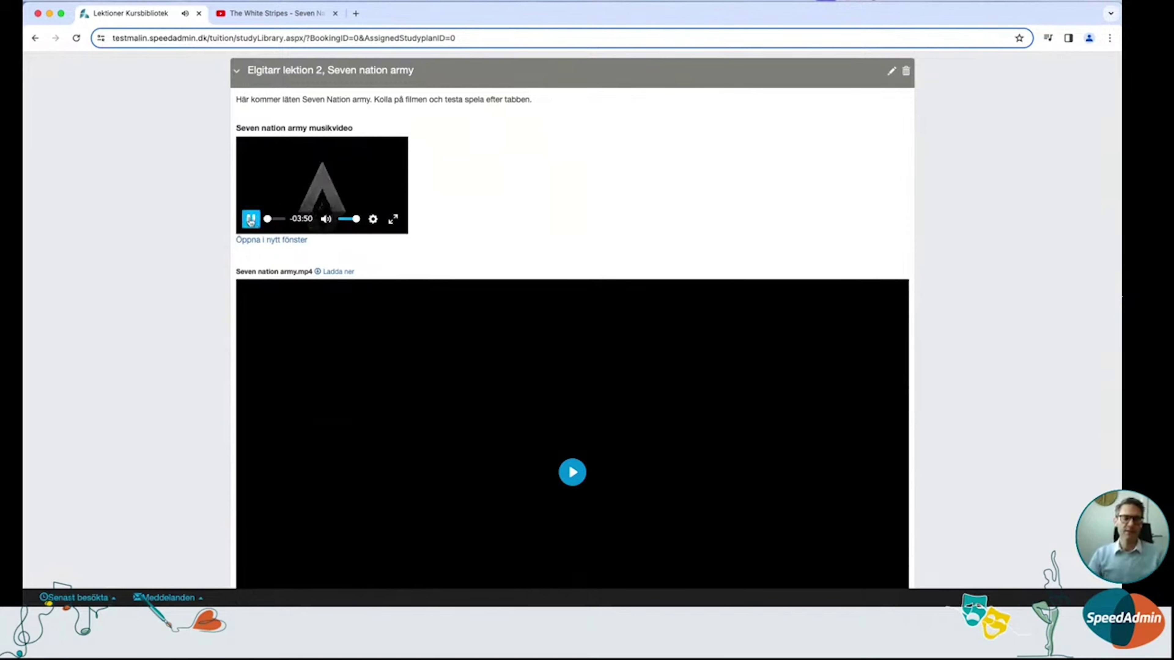
pyautogui.click(250, 221)
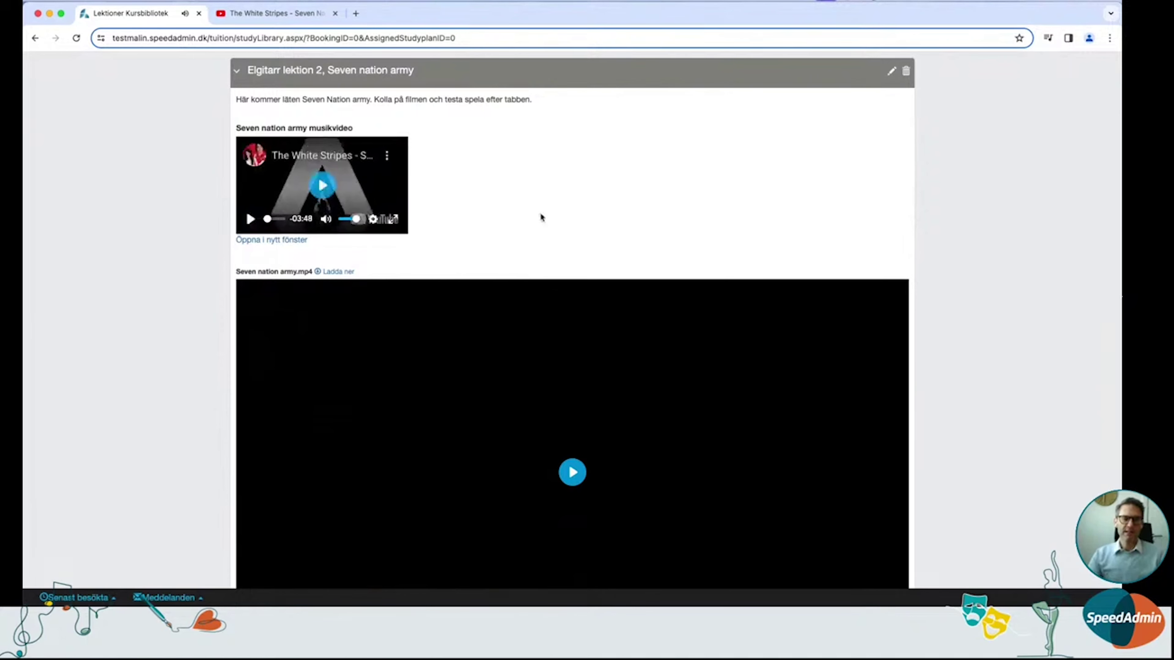
# Play the lesson's attached video "Seven nation army.mp4" to view the guitar tab, and pause it partway through
pyautogui.scroll(-5, 542, 226)
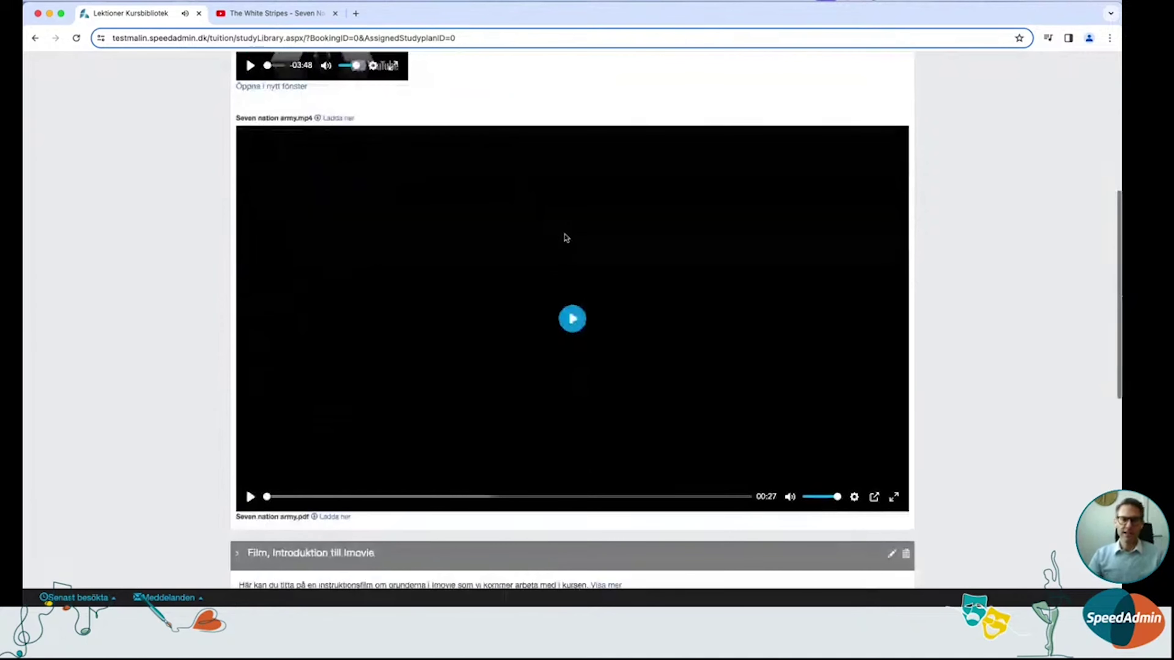
pyautogui.click(574, 321)
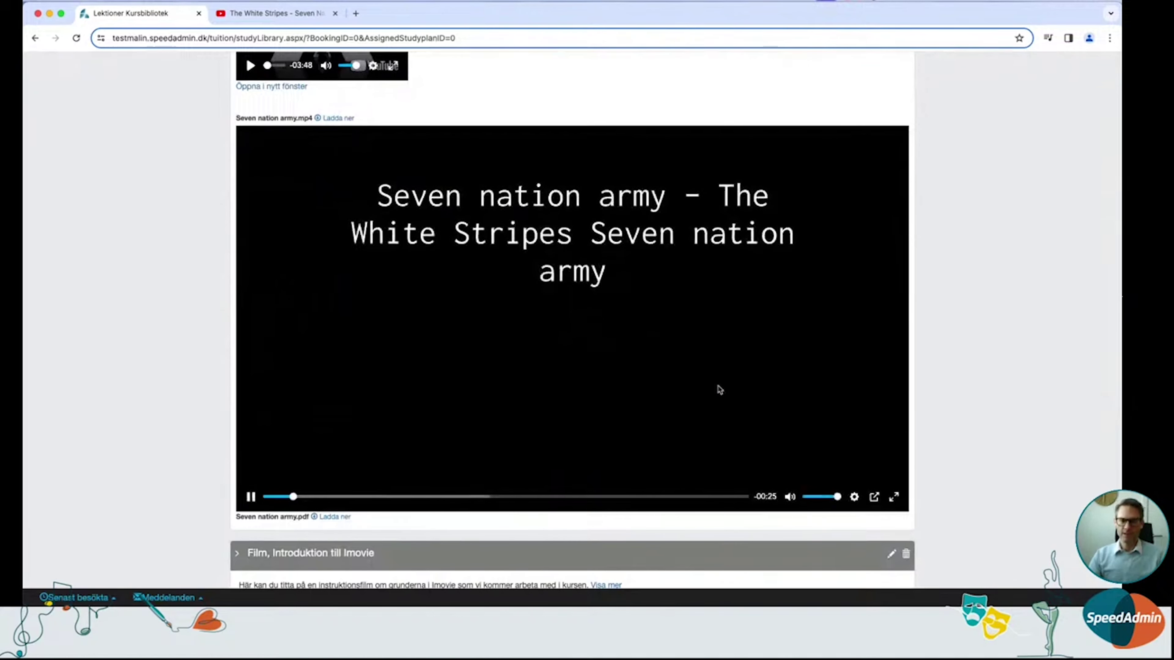
pyautogui.scroll(-1, 690, 369)
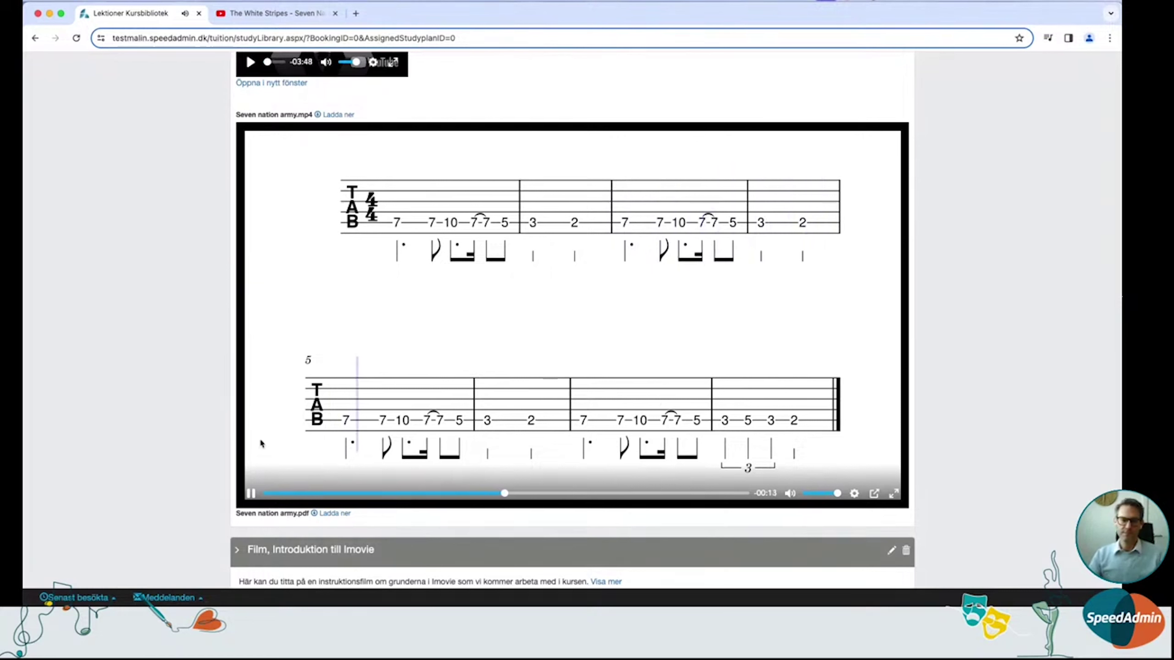
pyautogui.click(251, 493)
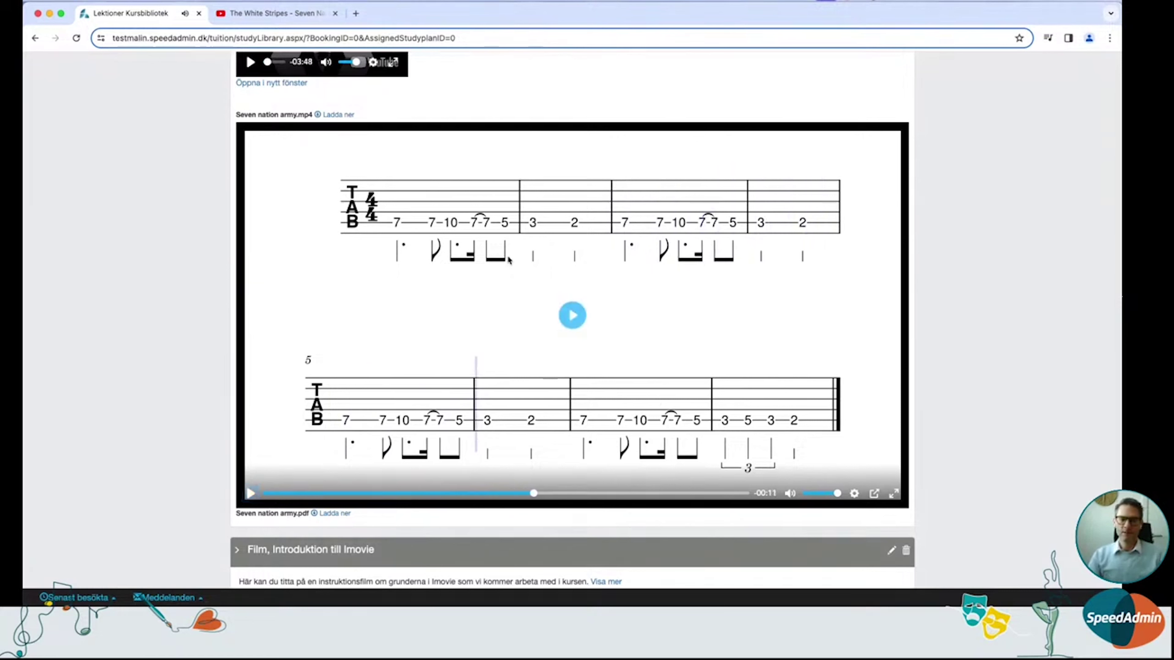
# Set the tab video's playback speed to 0.5×, rewind it to near the beginning, and play a short passage before pausing
pyautogui.click(853, 495)
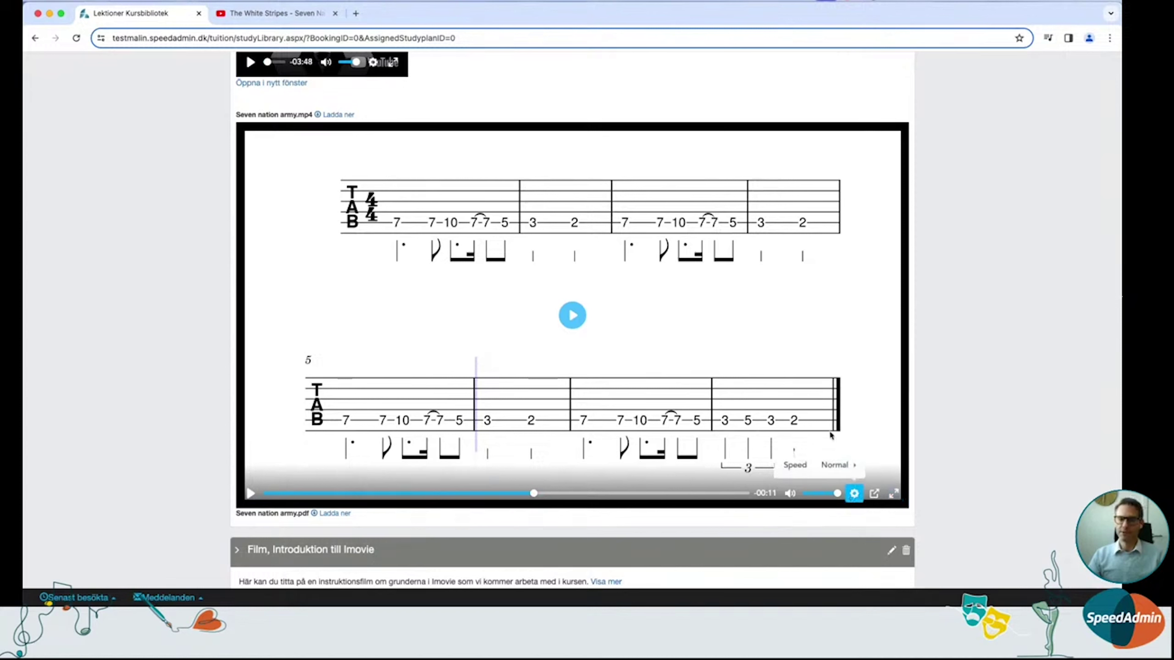
pyautogui.click(850, 468)
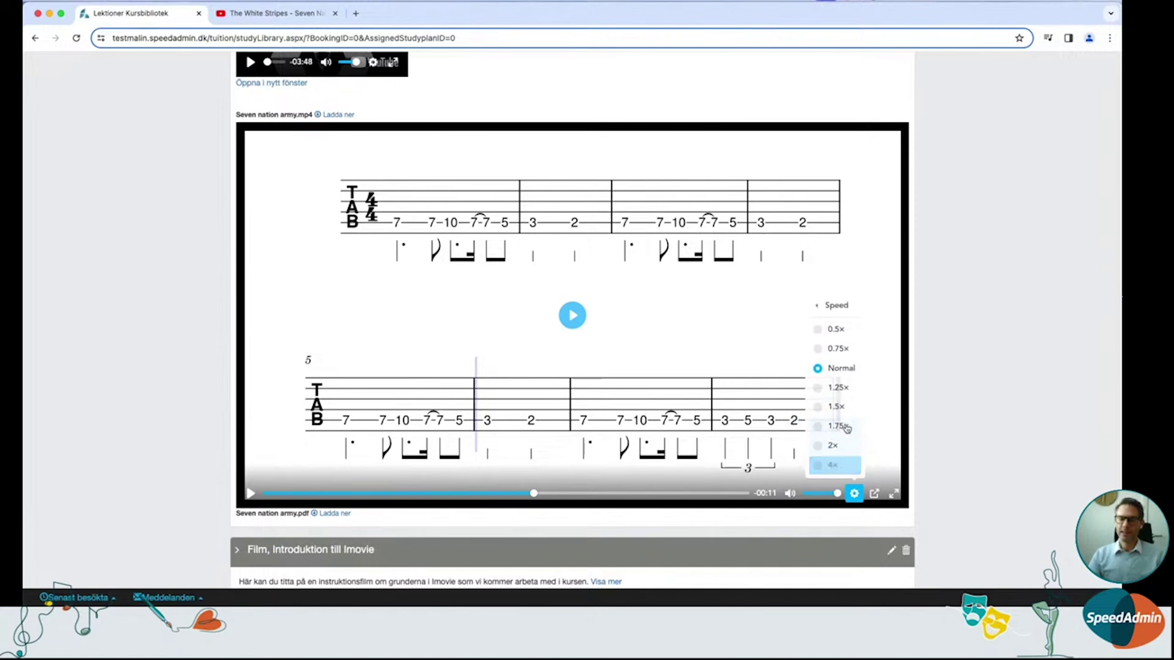
pyautogui.click(835, 329)
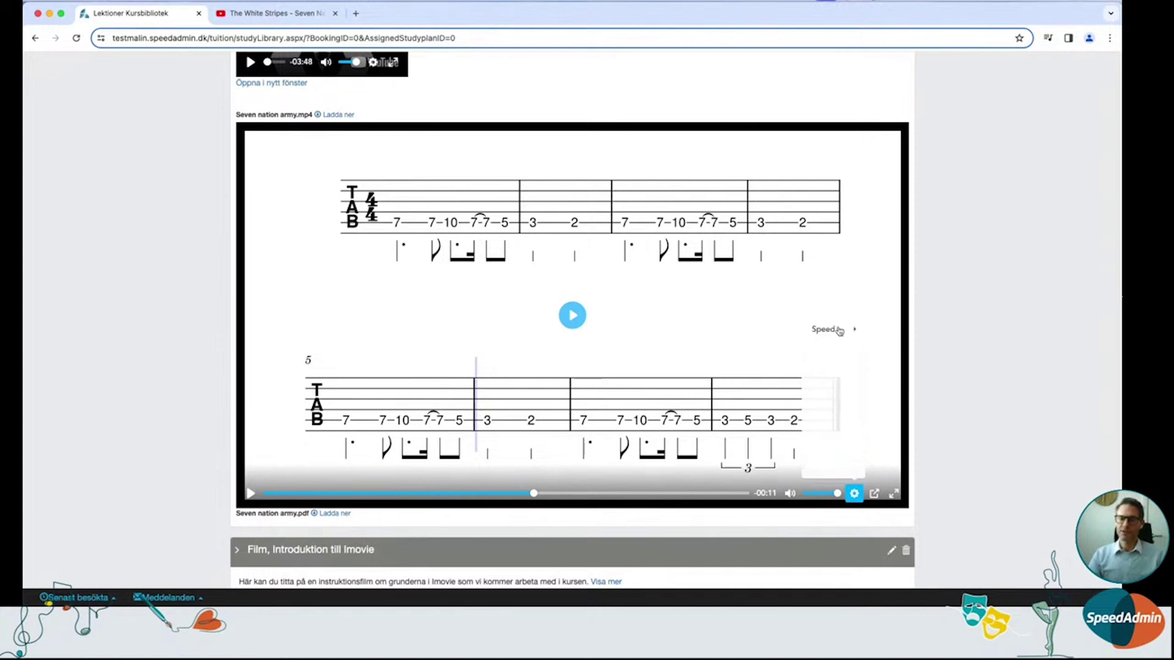
pyautogui.moveTo(536, 492); pyautogui.dragTo(361, 492)
pyautogui.click(249, 494)
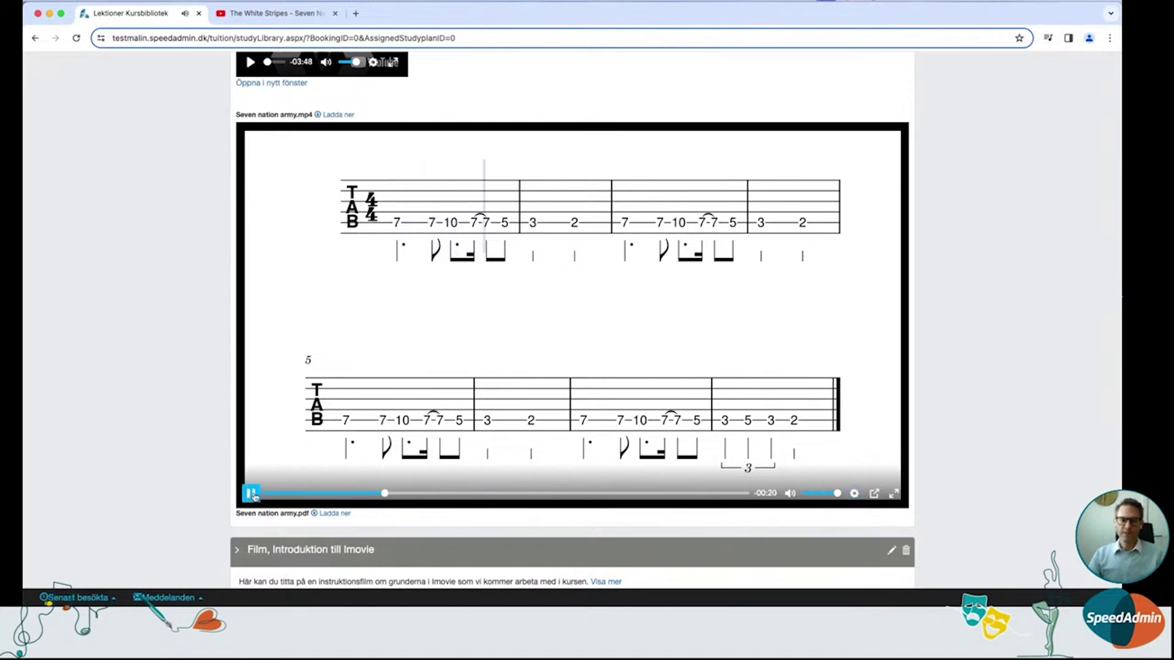
pyautogui.click(252, 493)
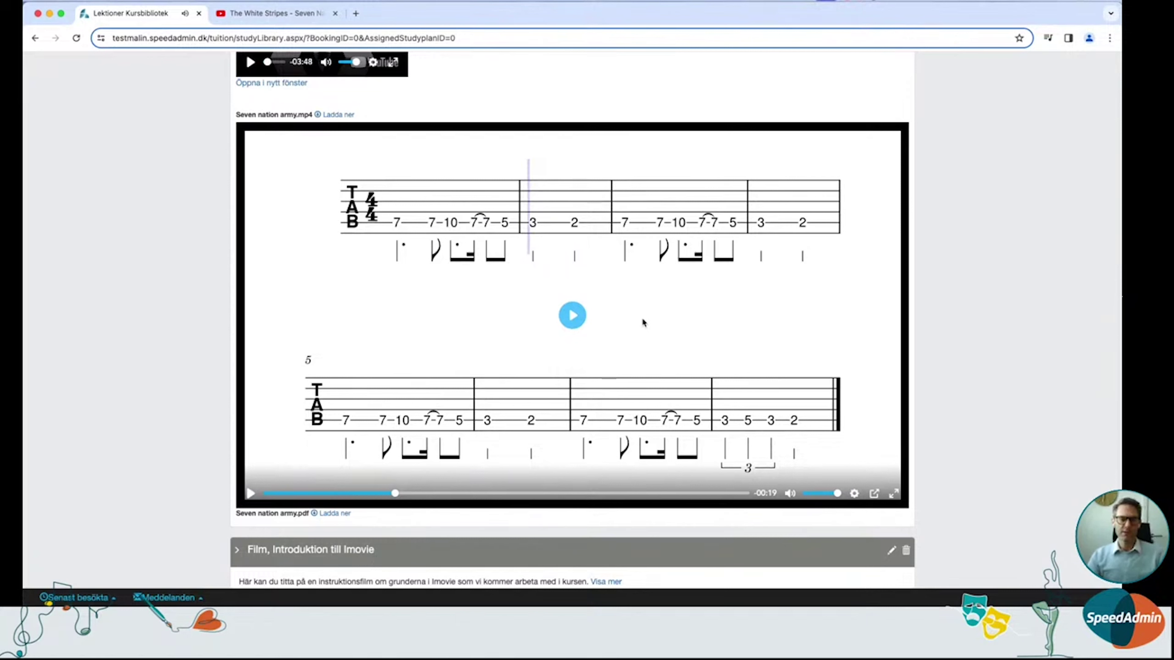
# Set the tab video's playback speed to 0.75× and collapse the lesson "Elgitarr lektion 2, Seven nation army"
pyautogui.click(854, 493)
pyautogui.click(853, 471)
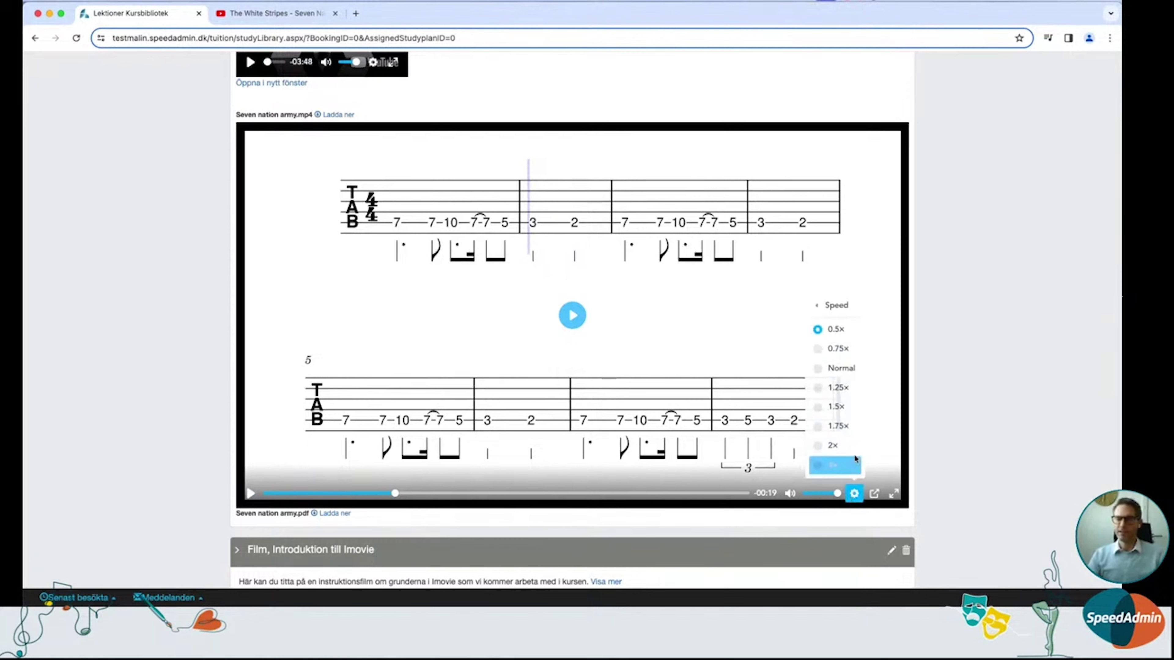
pyautogui.click(836, 350)
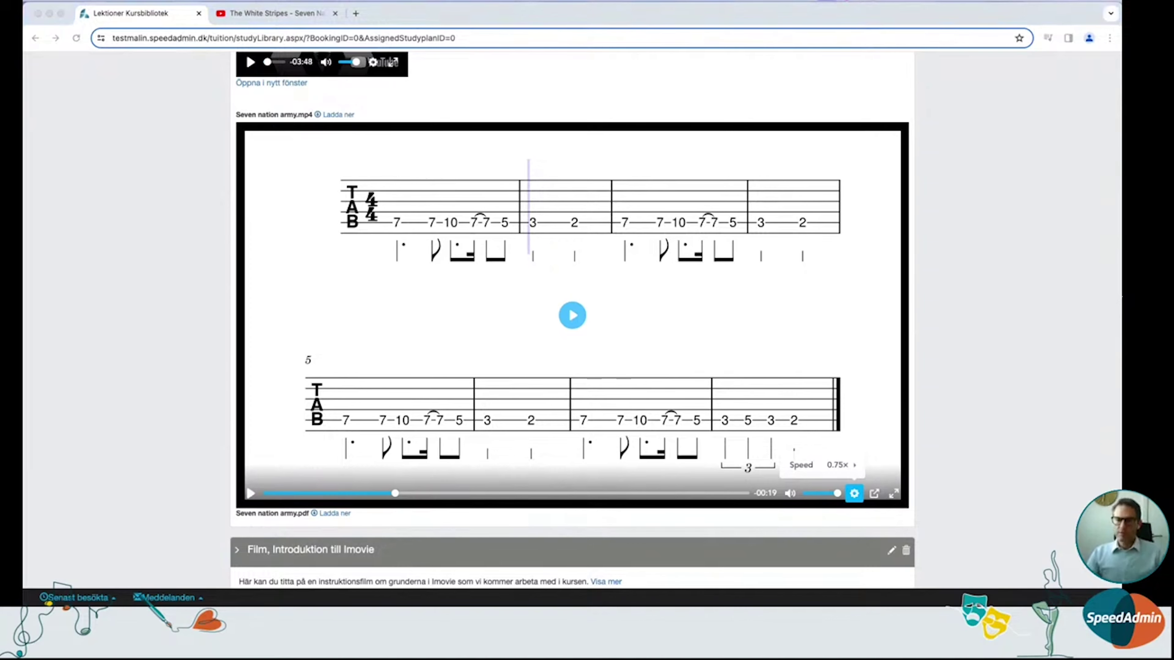
pyautogui.scroll(3, 561, 326)
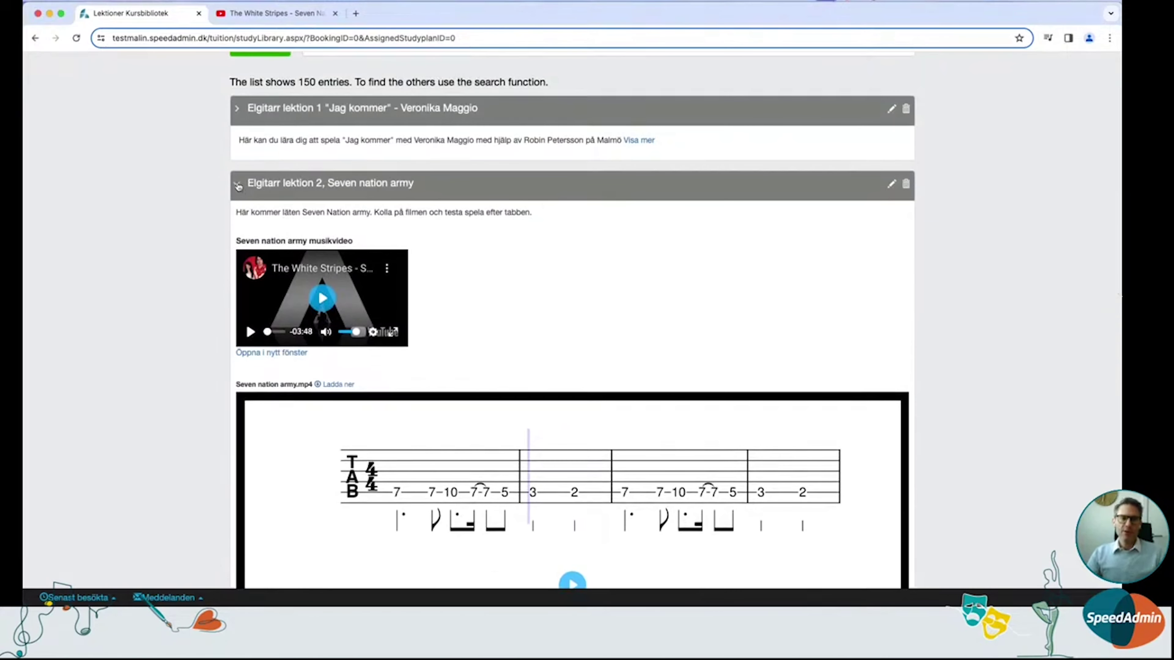
pyautogui.click(245, 188)
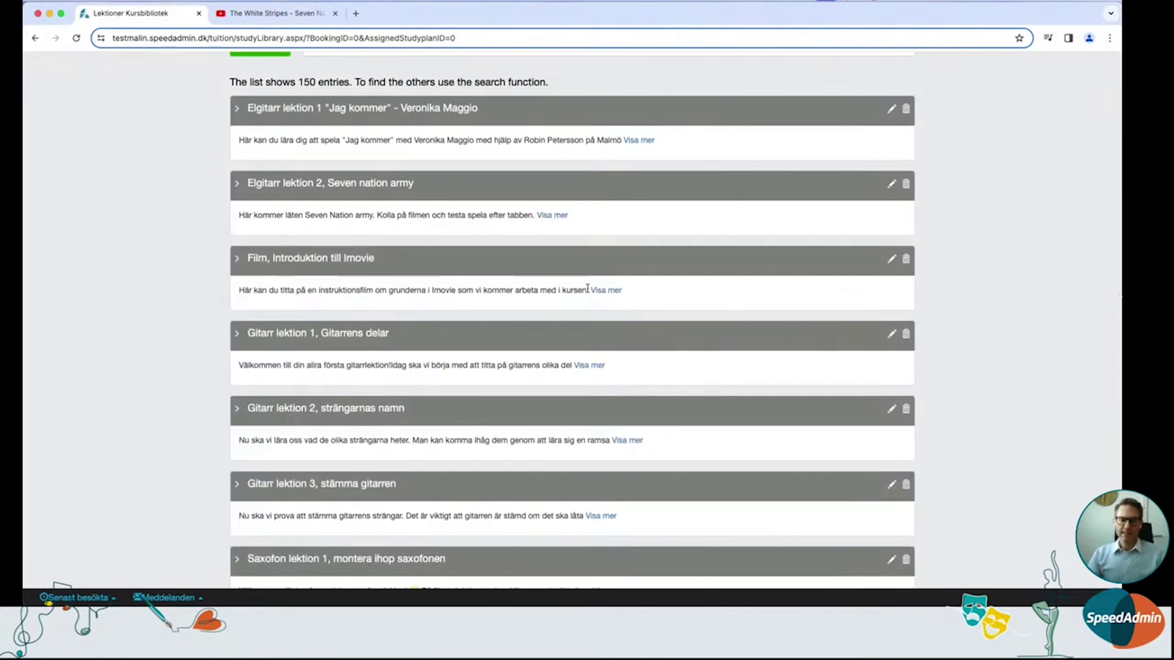
# Return to the Lärplattform overview and open the student's Elgitarr booking on Torsdag 2024-01-11 at 15:00 - 15:20
pyautogui.scroll(2, 587, 287)
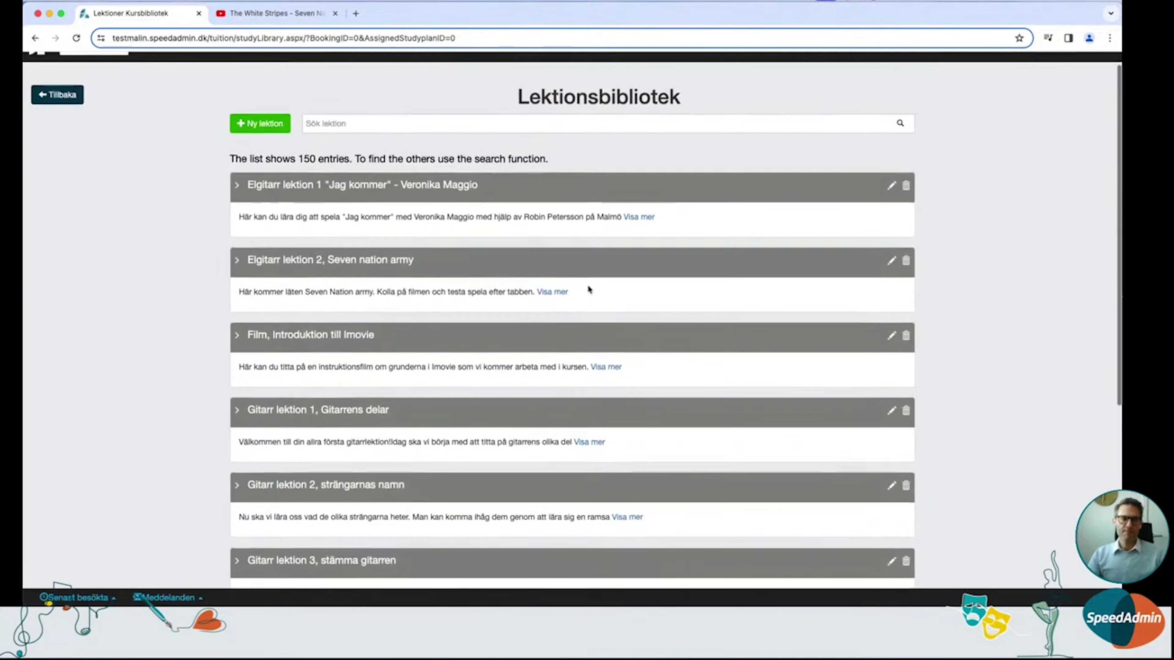
pyautogui.scroll(1, 587, 287)
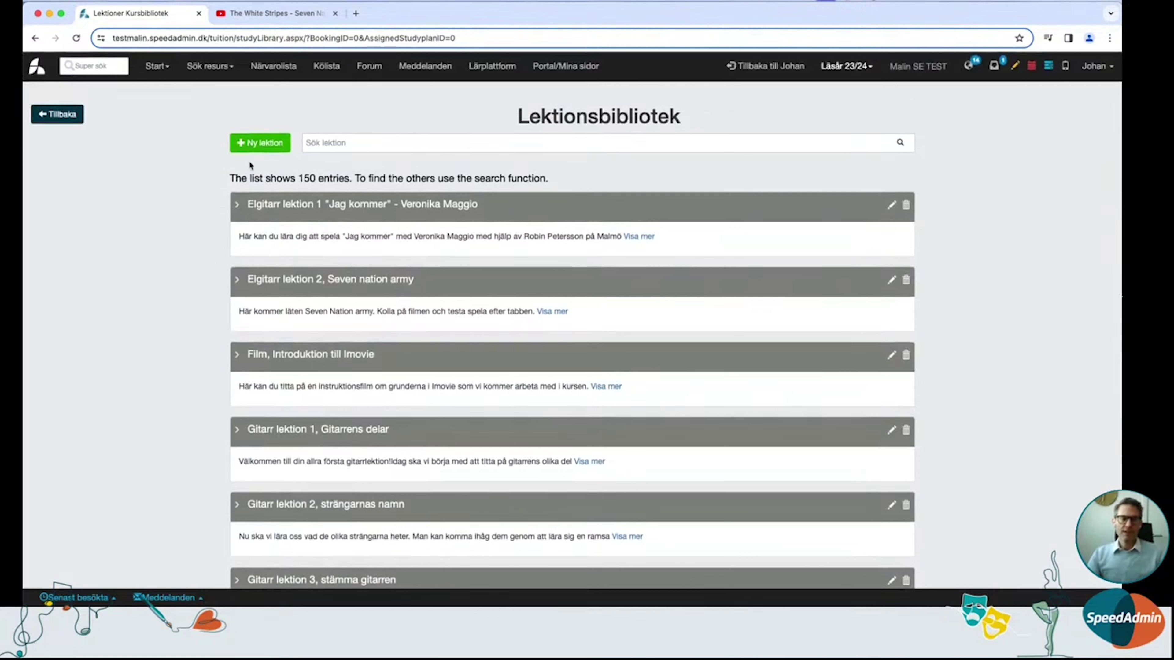
pyautogui.click(62, 116)
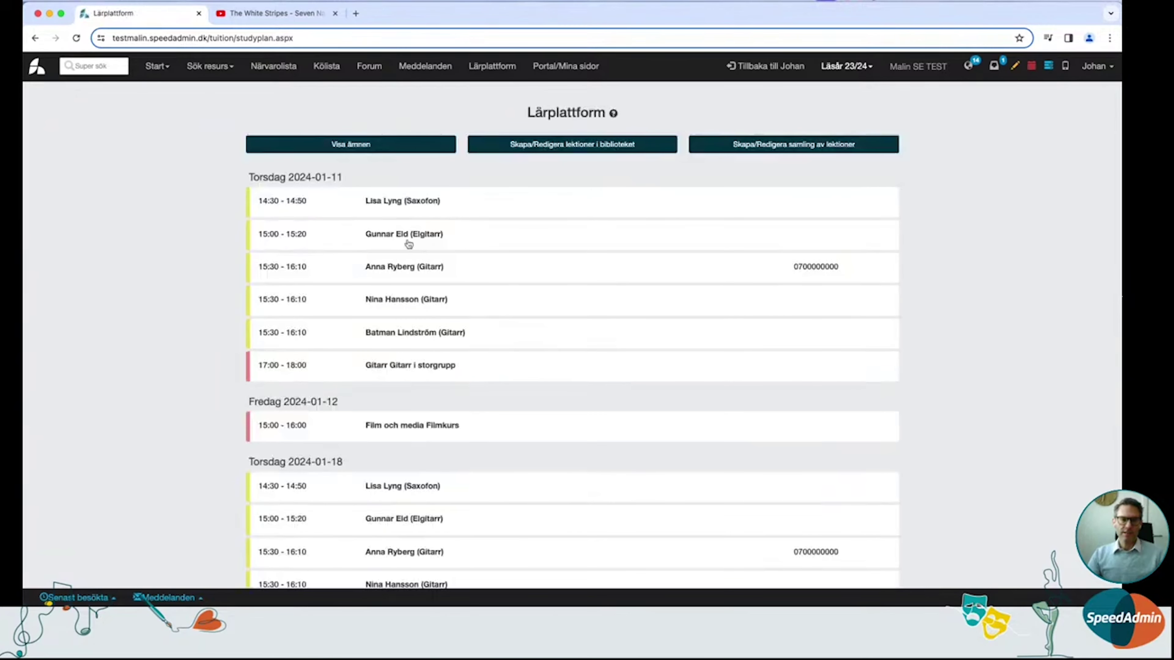
pyautogui.click(408, 244)
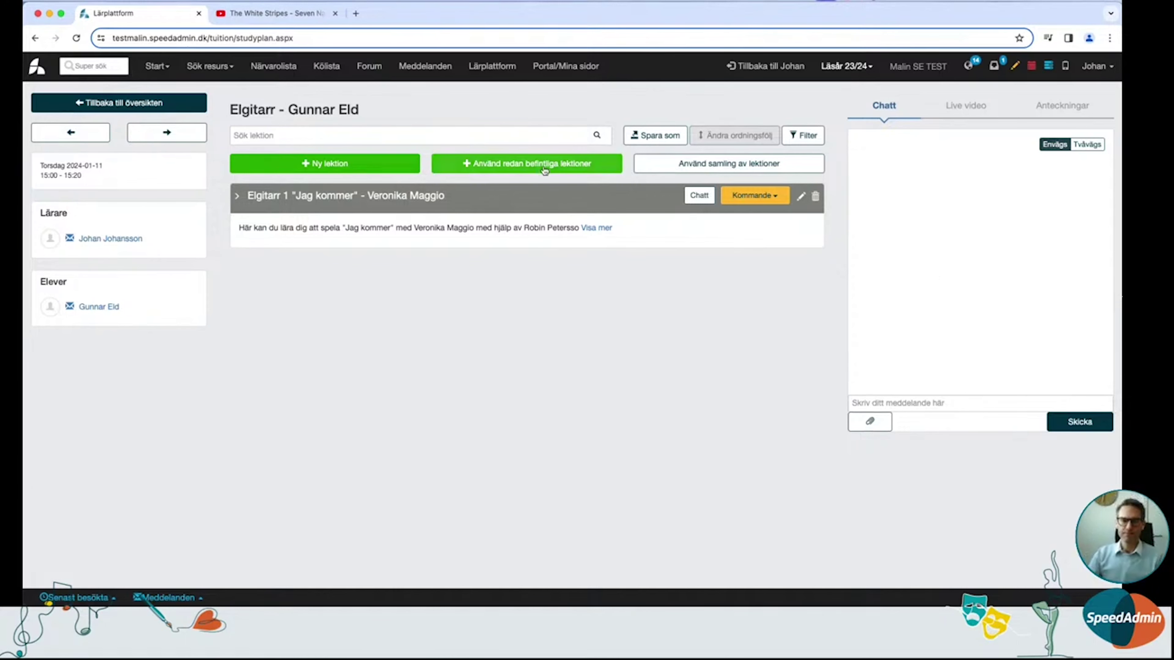
# Add the existing library lesson "Elgitarr lektion 2, Seven nation army" to the student's Elgitarr plan and save
pyautogui.click(514, 168)
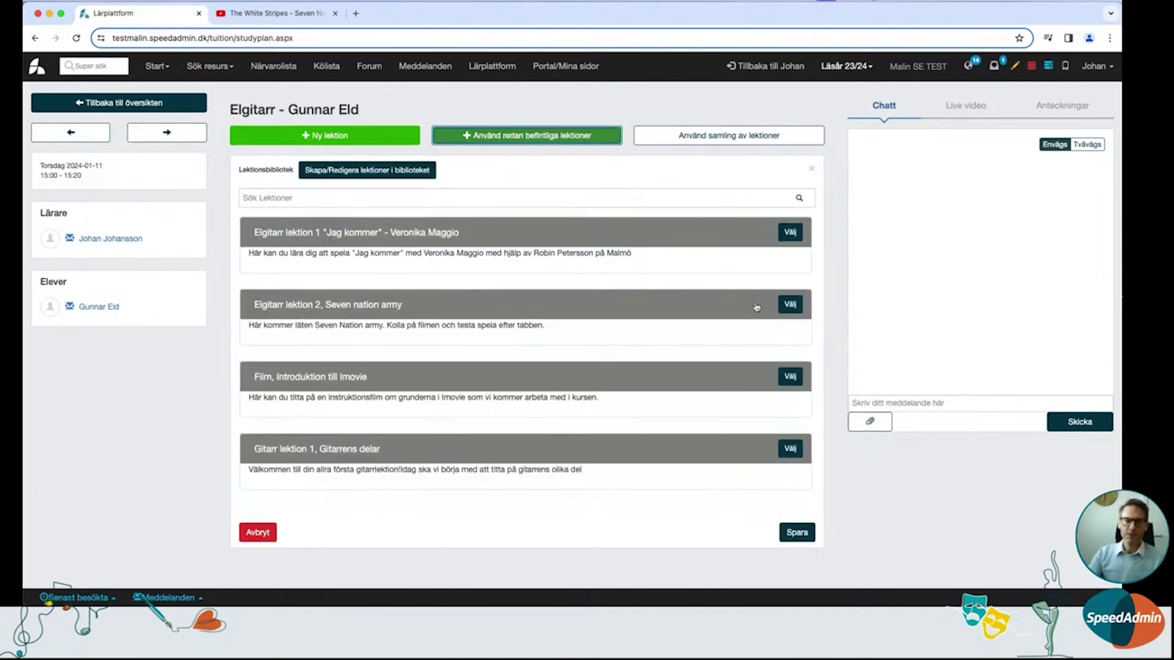
pyautogui.click(785, 305)
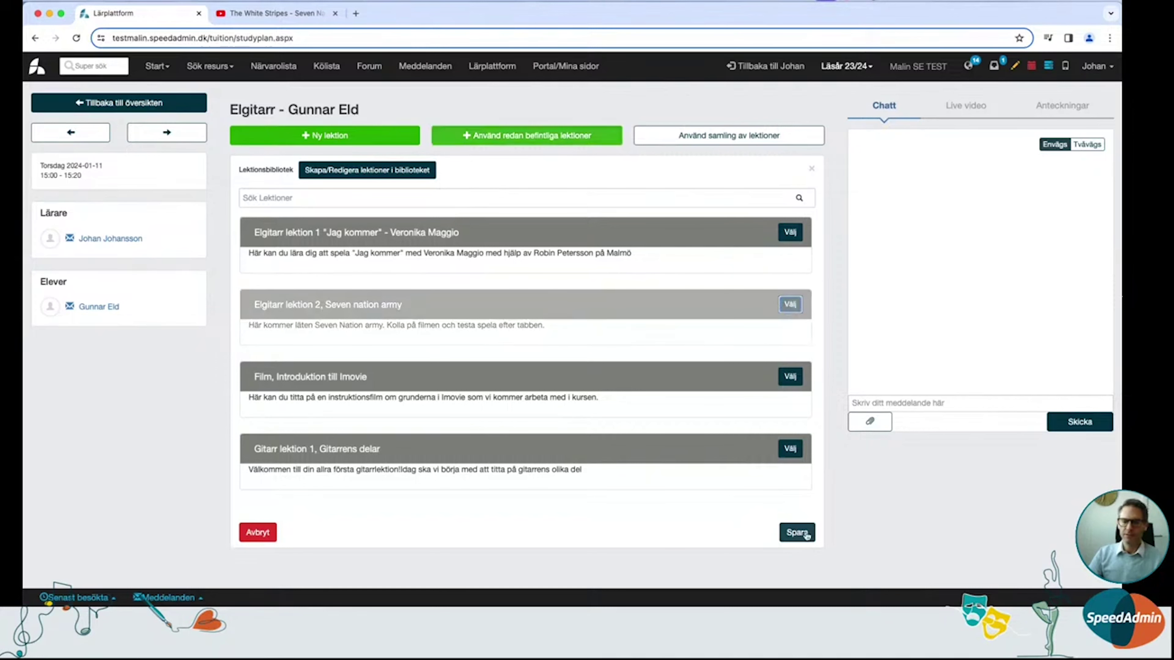
pyautogui.click(798, 533)
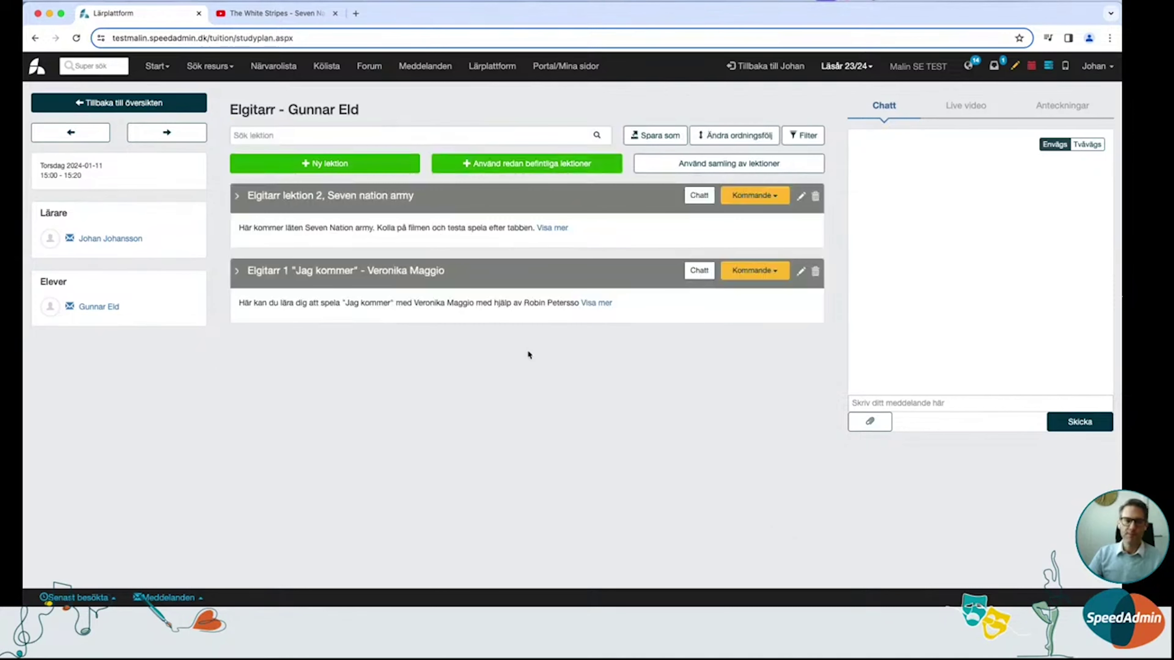
# Reorder the student's lessons so that "Elgitarr lektion 2, Seven nation army" comes after the "Jag kommer" lesson
pyautogui.click(756, 136)
pyautogui.moveTo(434, 188); pyautogui.dragTo(429, 319)
pyautogui.click(246, 145)
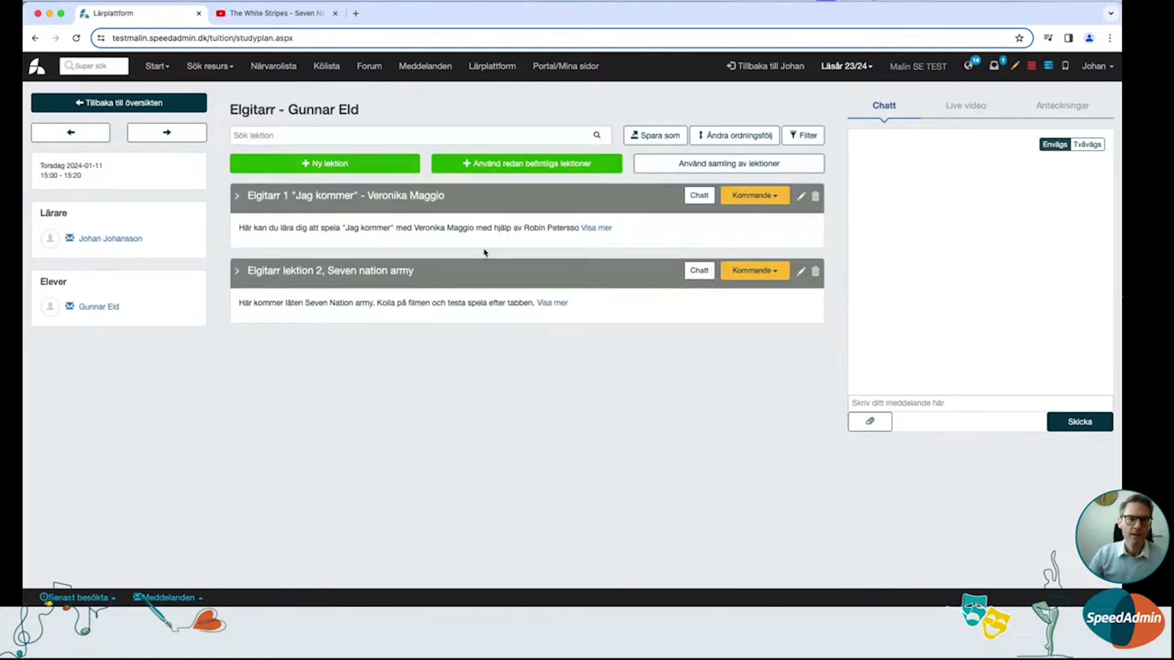
# Expand the "Jag kommer" and "Seven nation army" lessons one at a time to view their content, collapsing each again
pyautogui.click(238, 195)
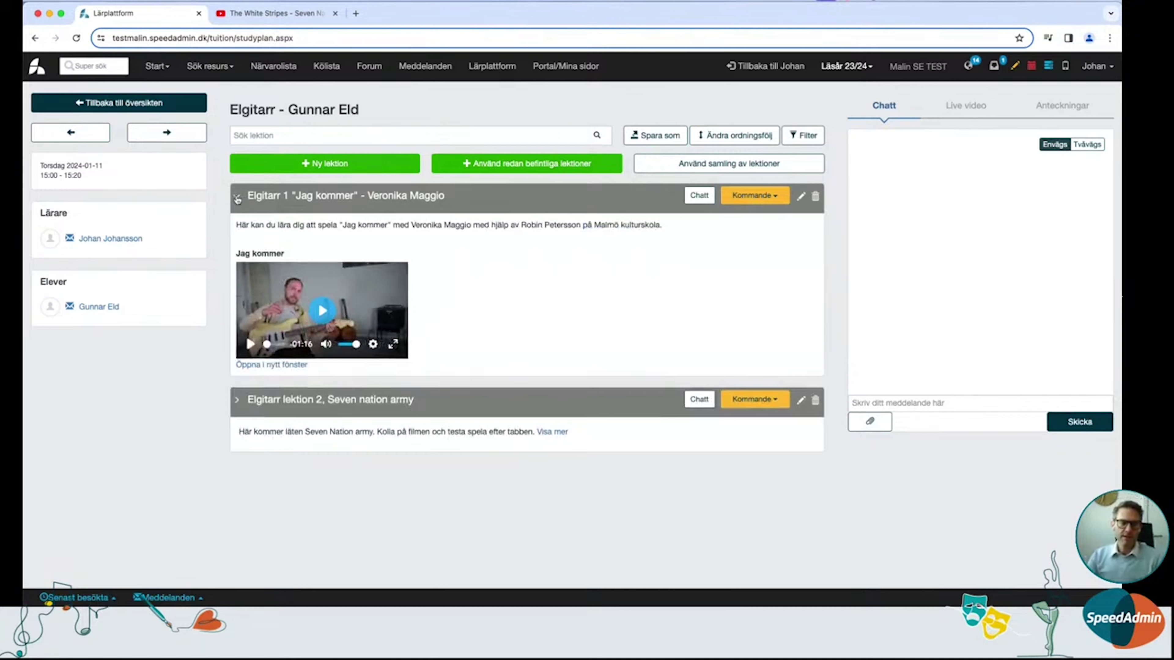
pyautogui.click(237, 196)
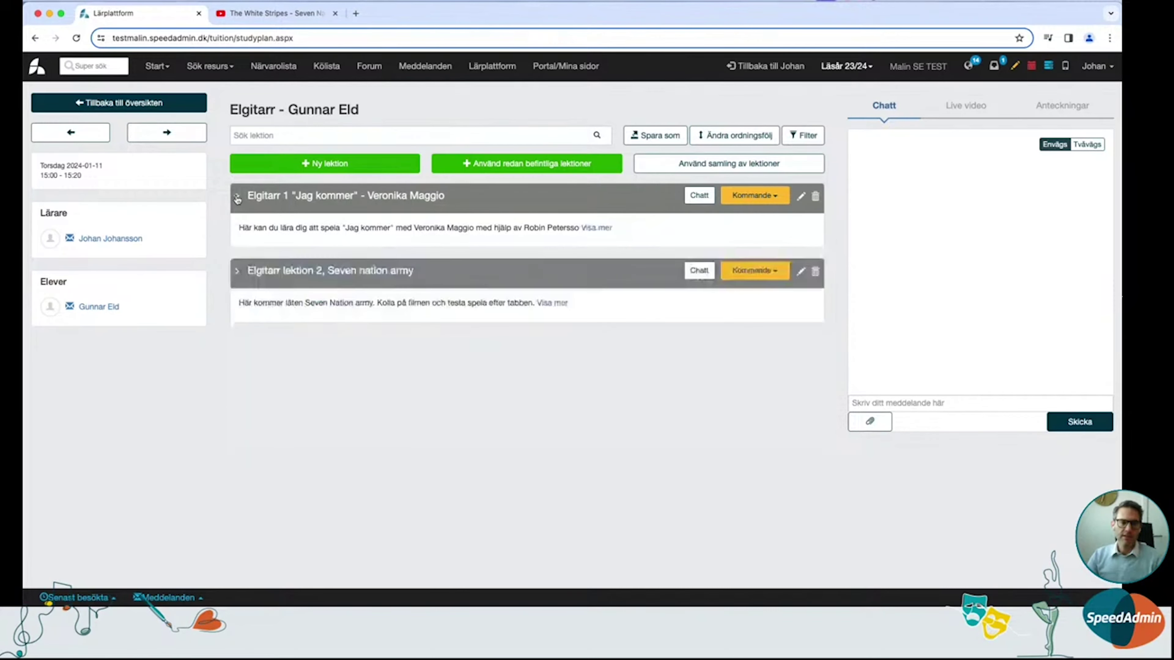
pyautogui.click(237, 272)
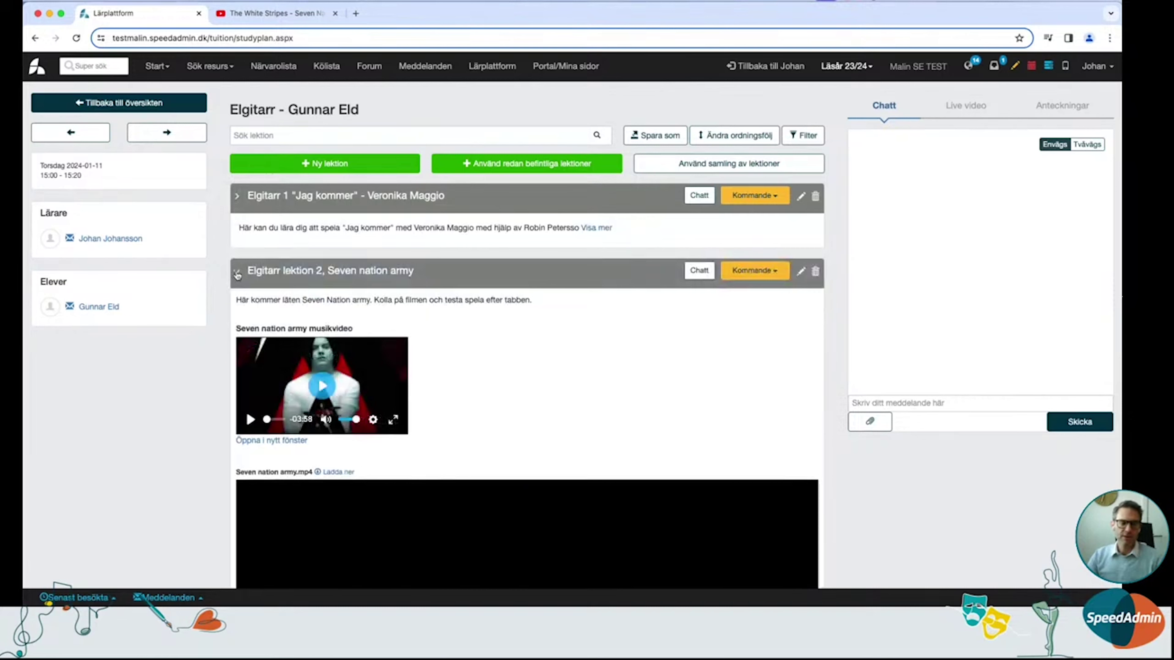
pyautogui.click(237, 274)
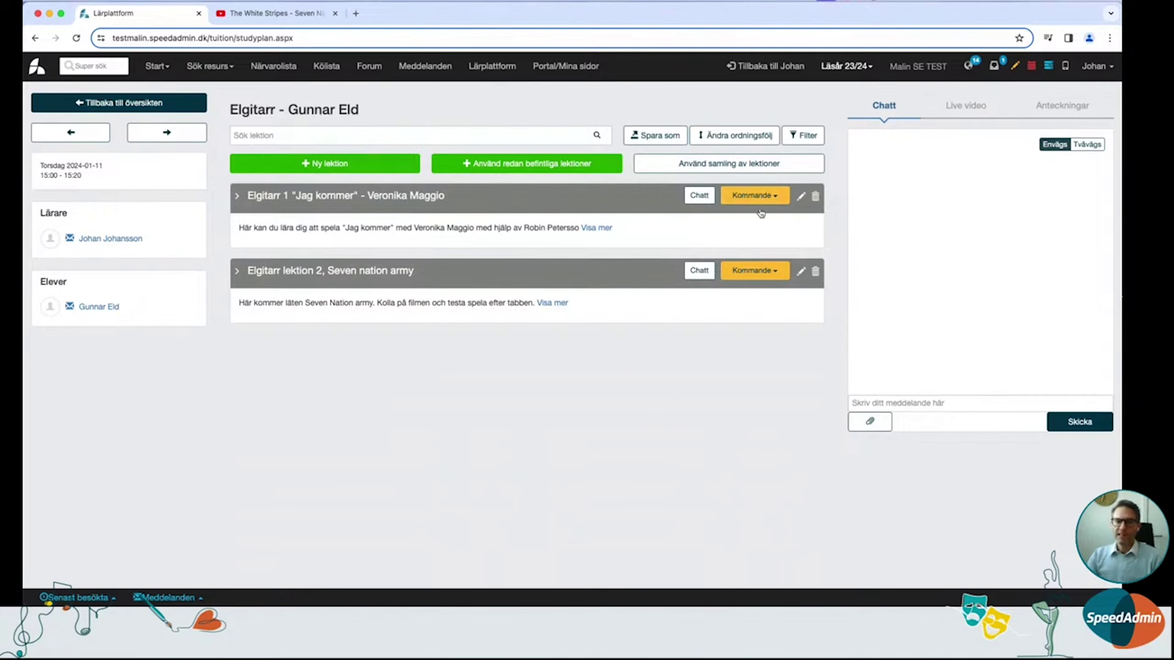
# Try the statuses Nu, Kommande, Klar and Extra (Dolda) on the "Jag kommer" lesson and leave it set to Nu
pyautogui.click(777, 196)
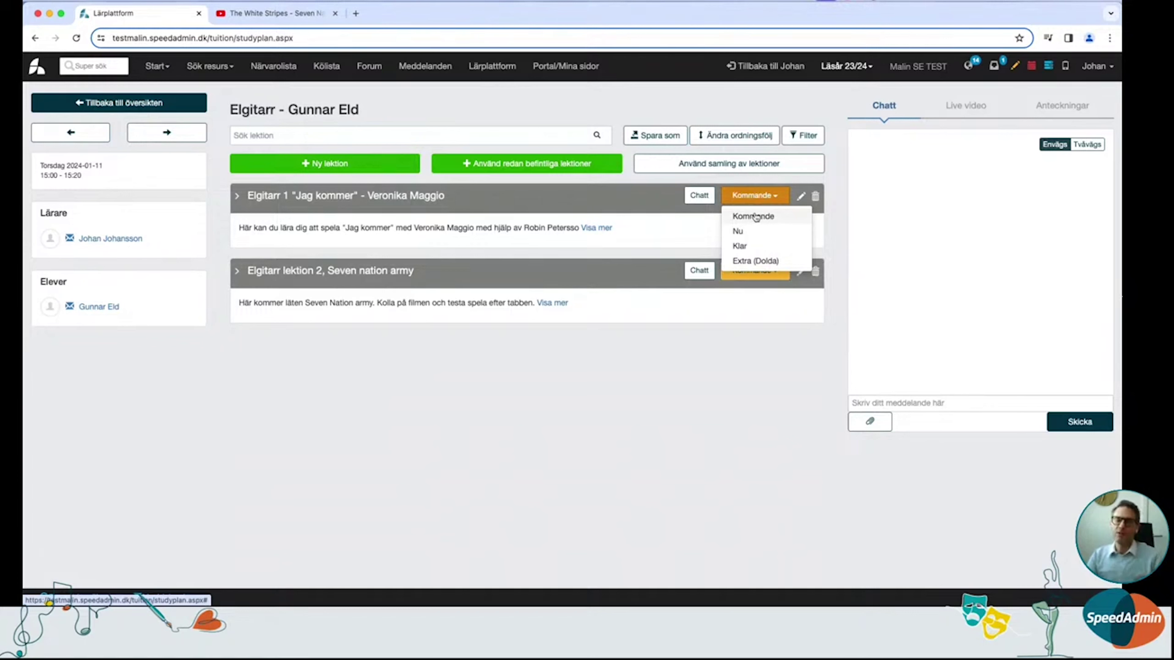
pyautogui.click(745, 234)
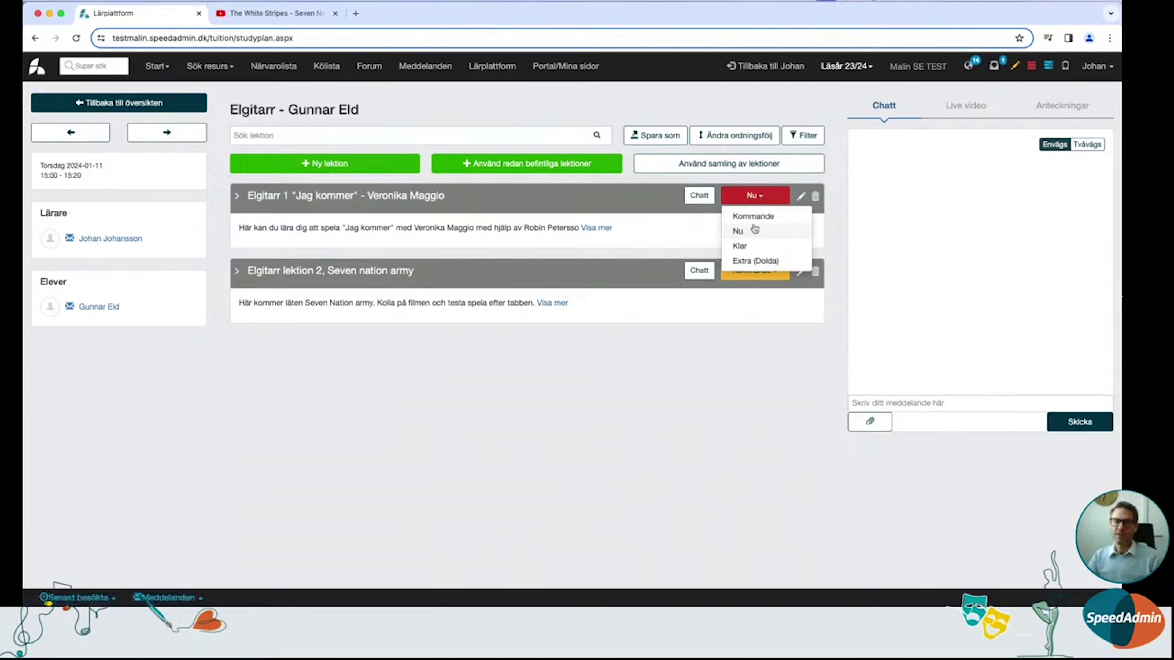
pyautogui.click(761, 214)
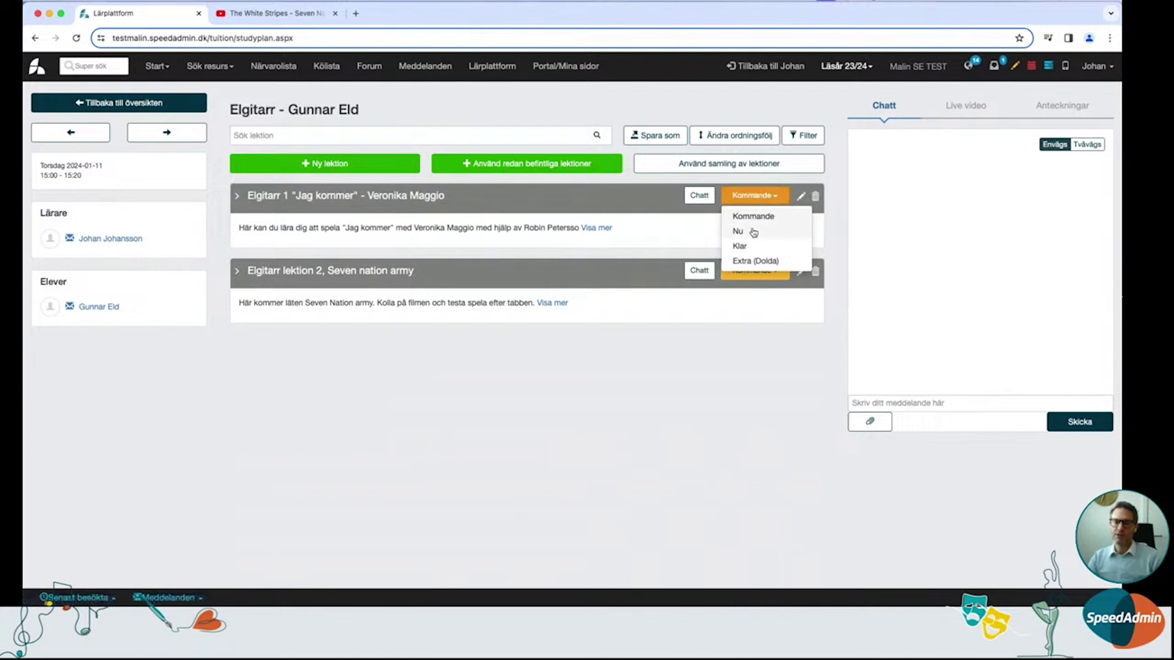
pyautogui.click(752, 232)
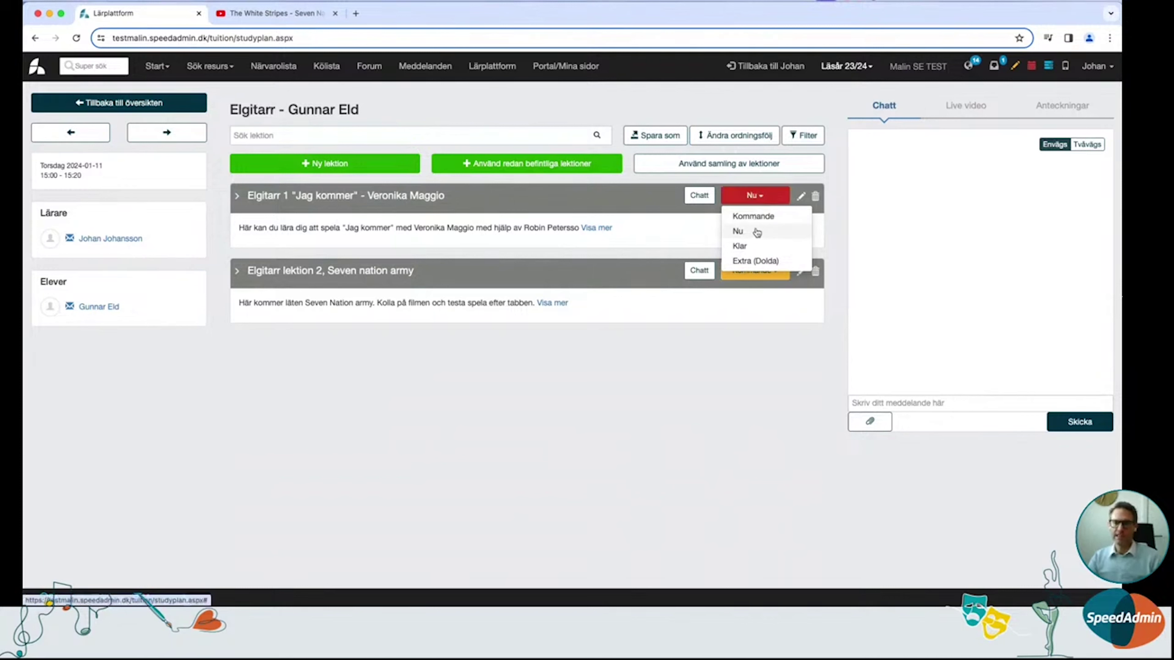
pyautogui.click(745, 247)
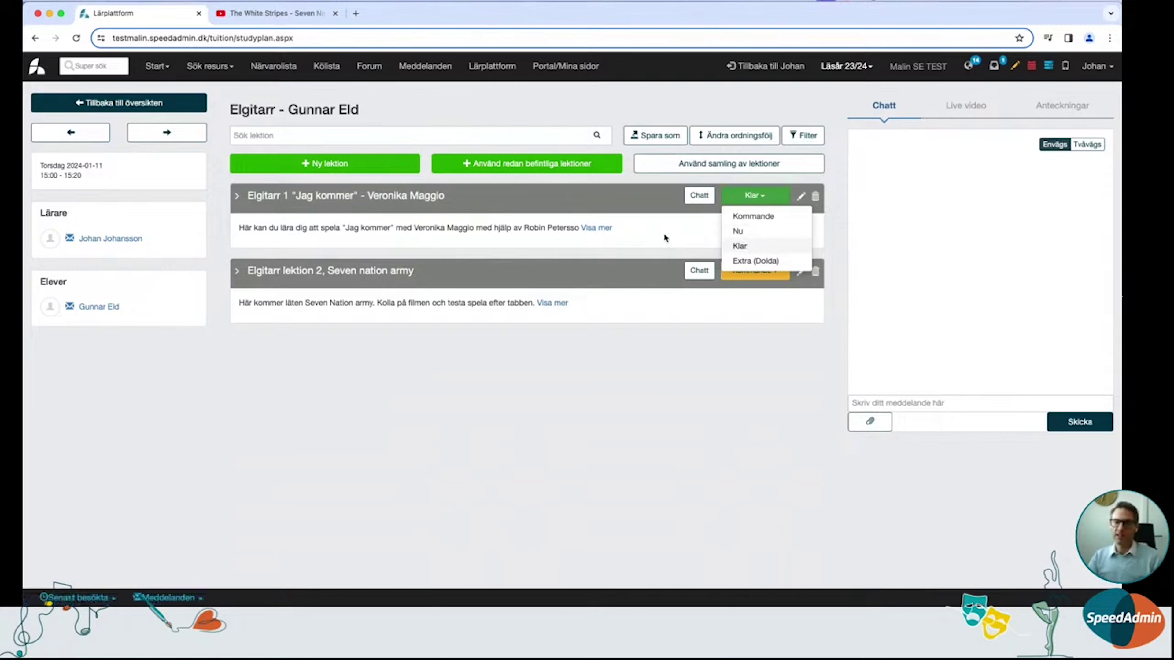
pyautogui.click(759, 261)
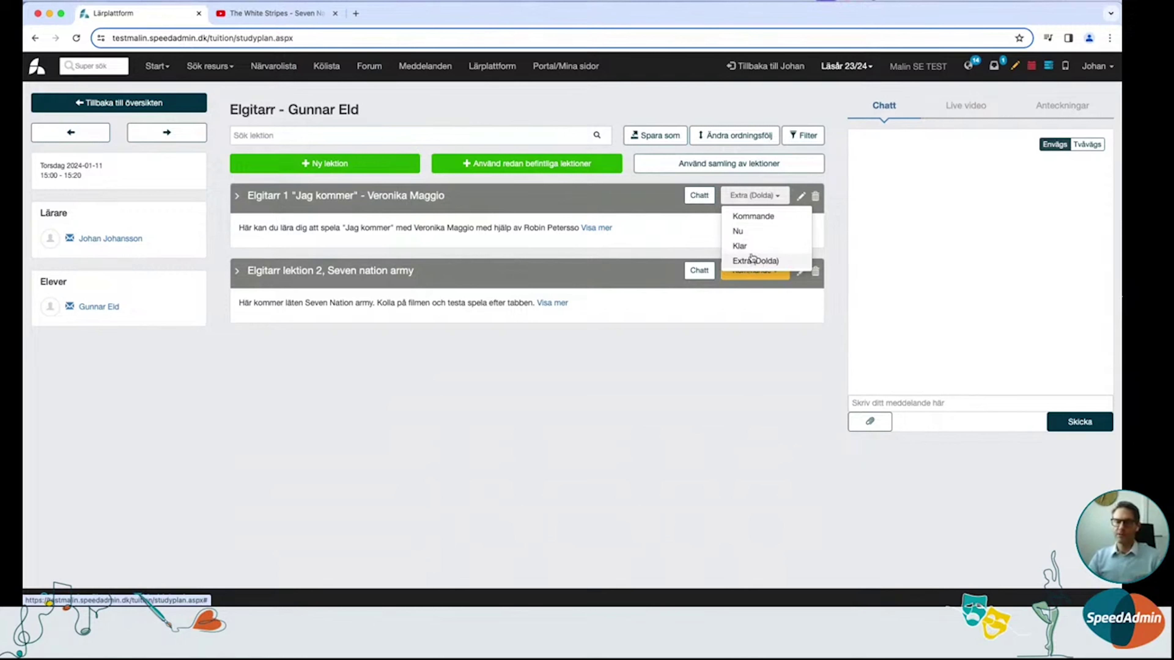
pyautogui.click(758, 218)
pyautogui.click(755, 231)
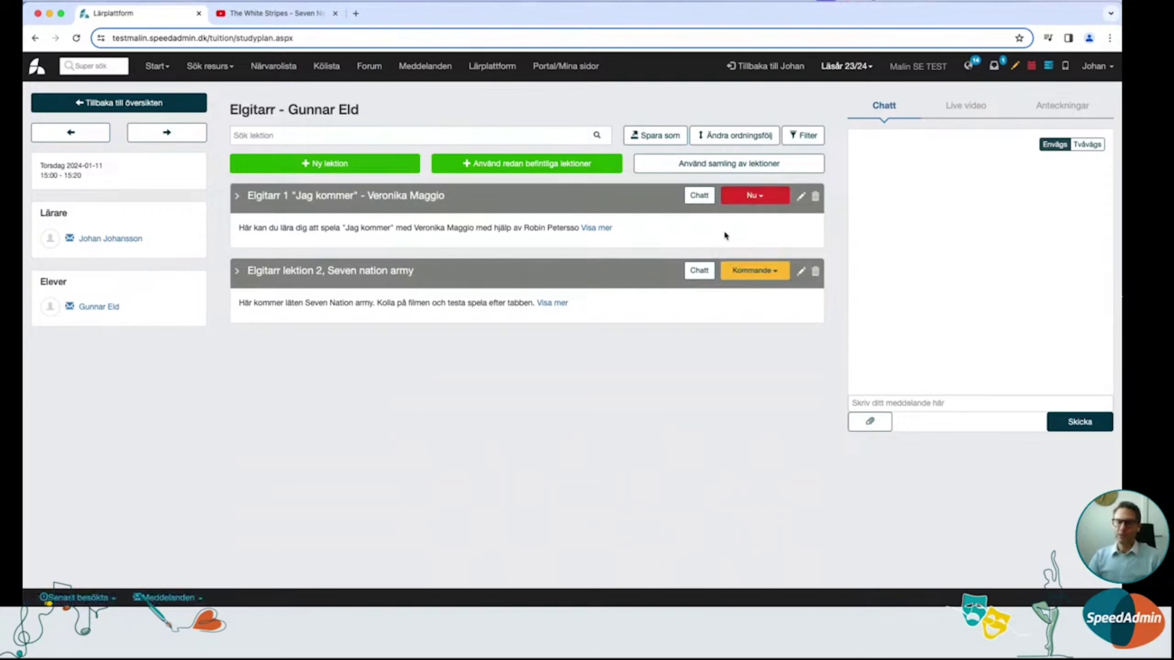
# Open the "Jag kommer" lesson for editing to view its fields, and cancel without saving
pyautogui.click(802, 199)
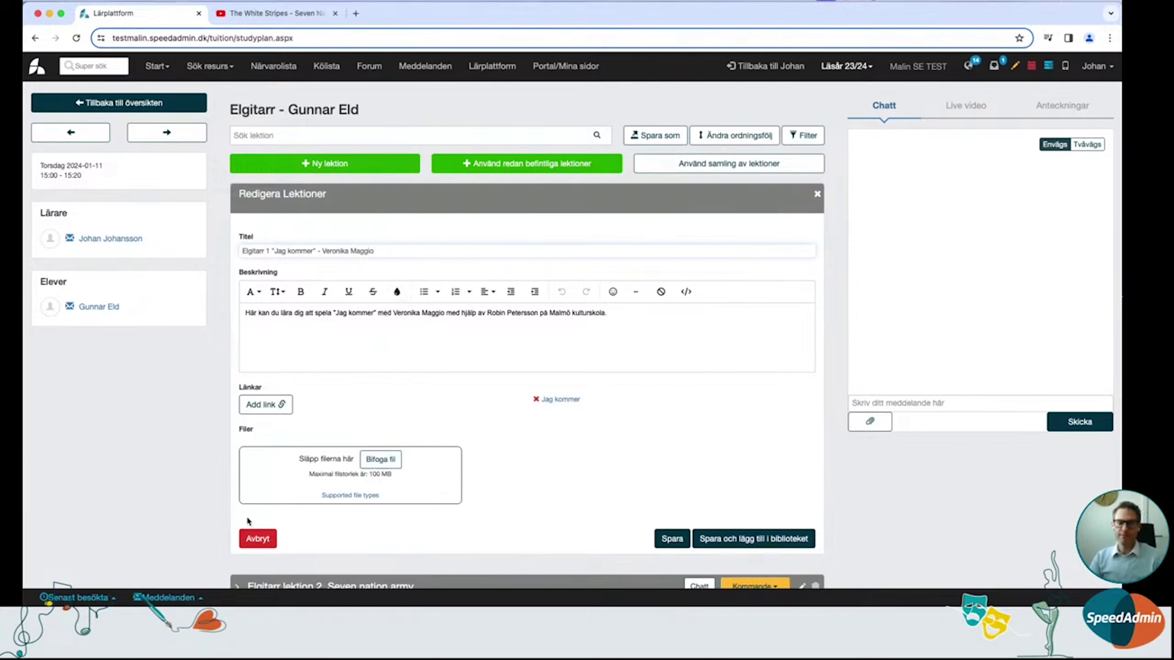
pyautogui.click(254, 538)
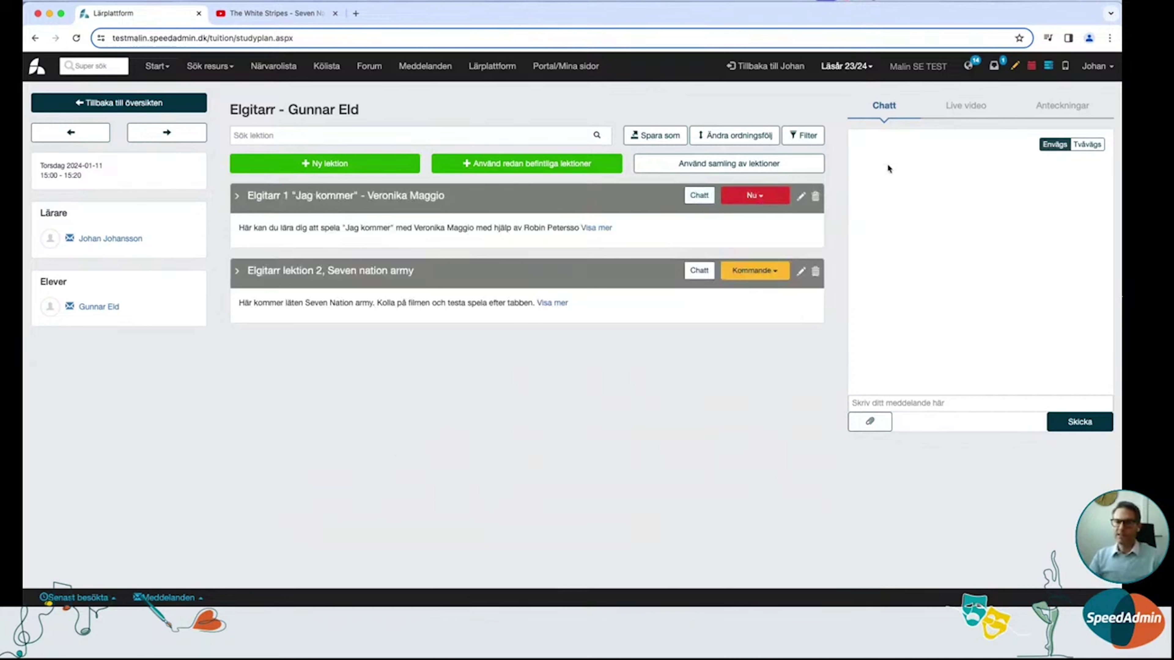
# Set the chat to Tvåvägs and briefly check the "Lärplattform Funktioner" slide in PowerPoint before returning to the browser
pyautogui.click(1087, 144)
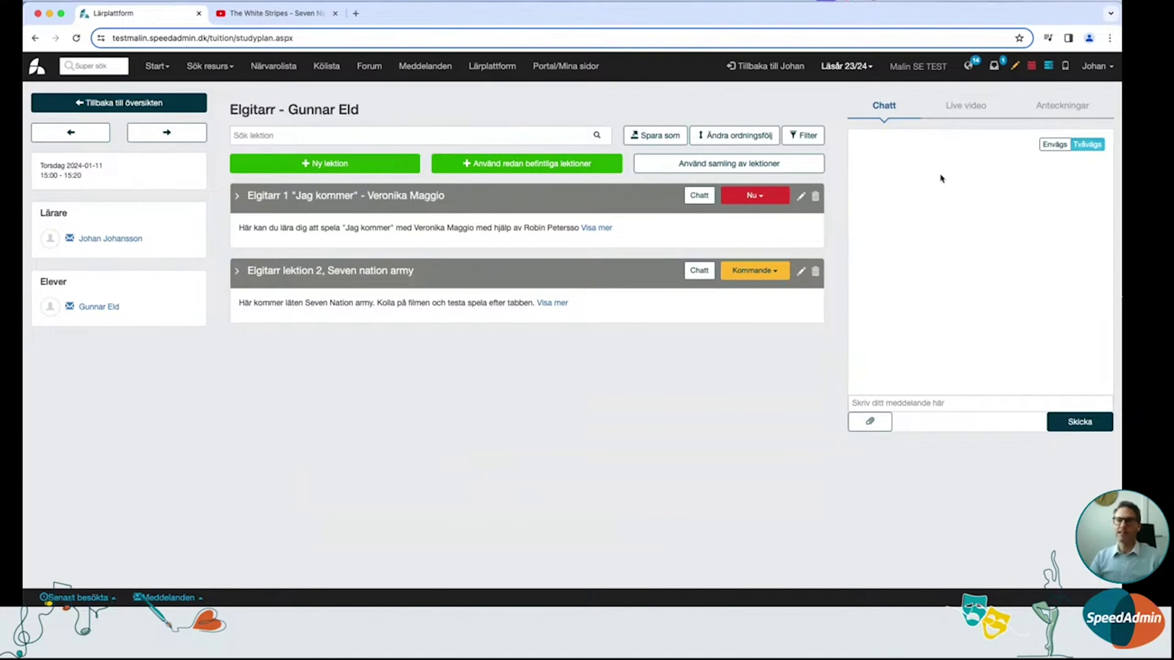
pyautogui.press('super+Tab')
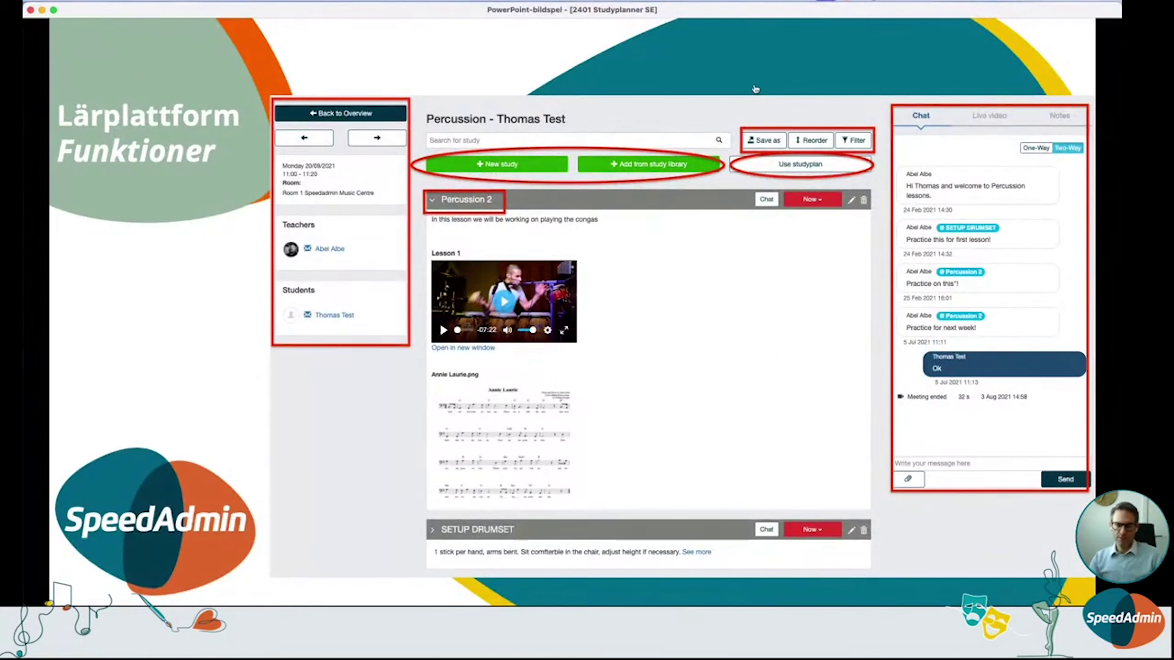
pyautogui.press('super+Tab')
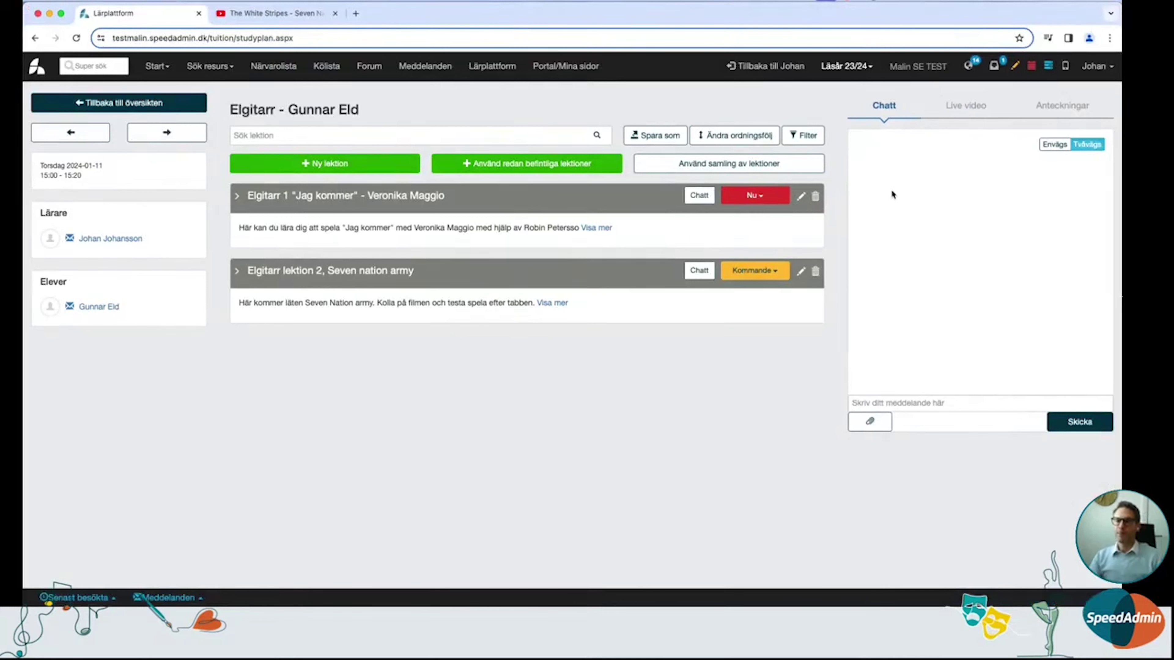
# Send a chat message greeting the student by first name with "öva på denna till nästa vecka.", and open the chat's file attachment area
pyautogui.click(878, 404)
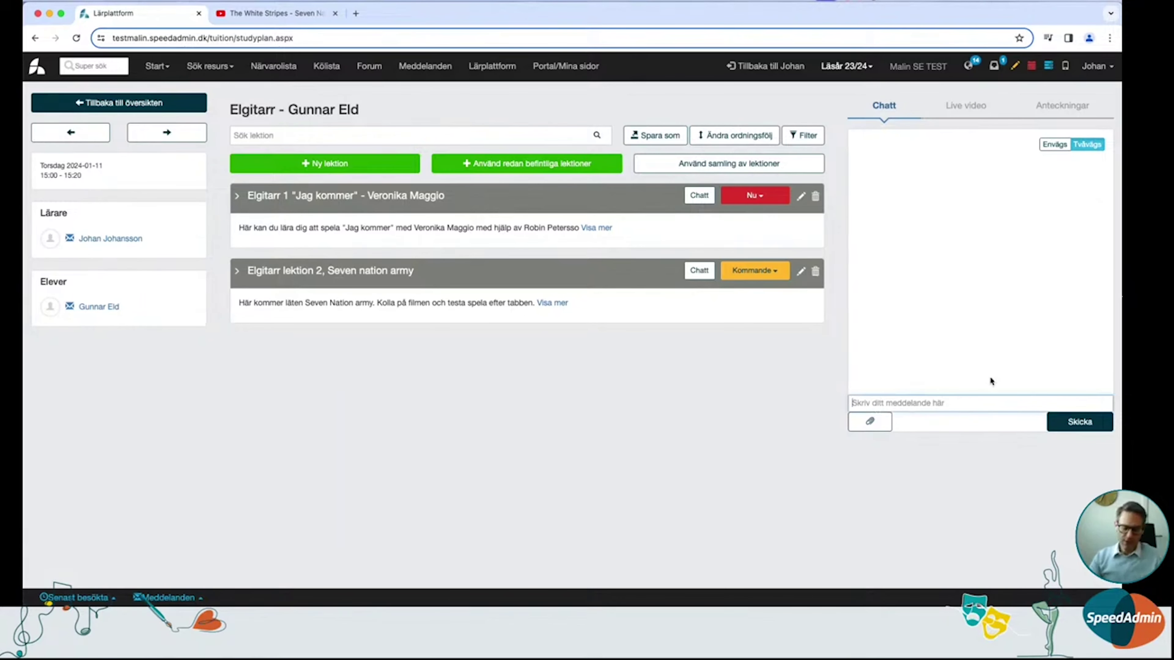
pyautogui.write('Hej Gunnar')
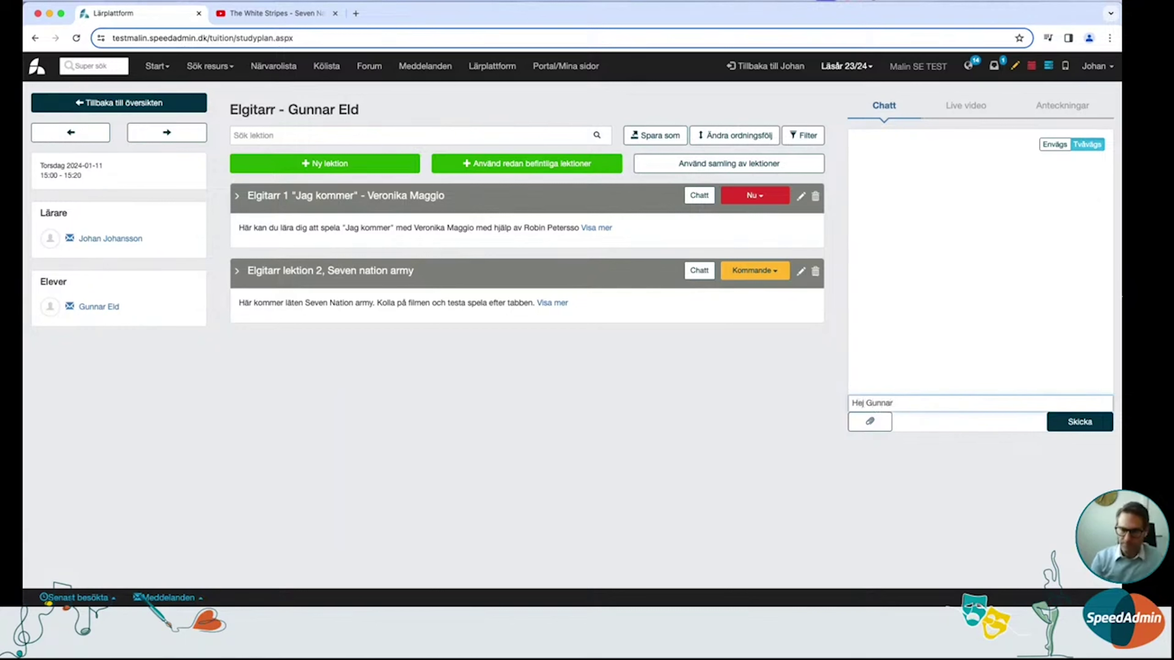
pyautogui.write('! öva på denna')
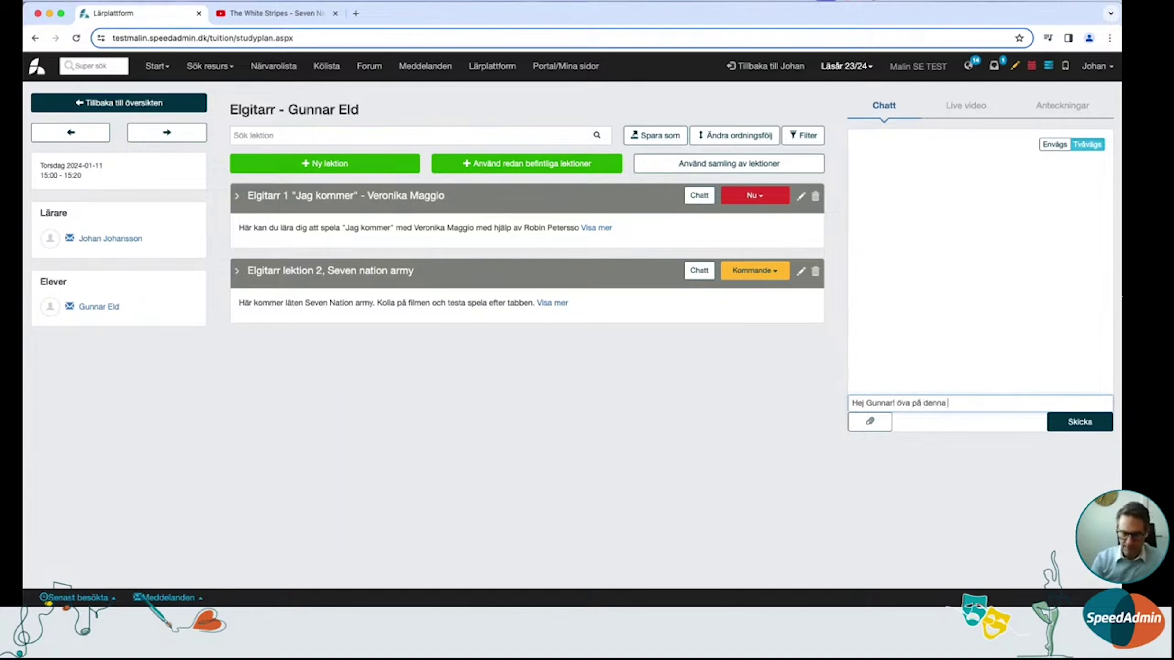
pyautogui.write(' till nästa ve')
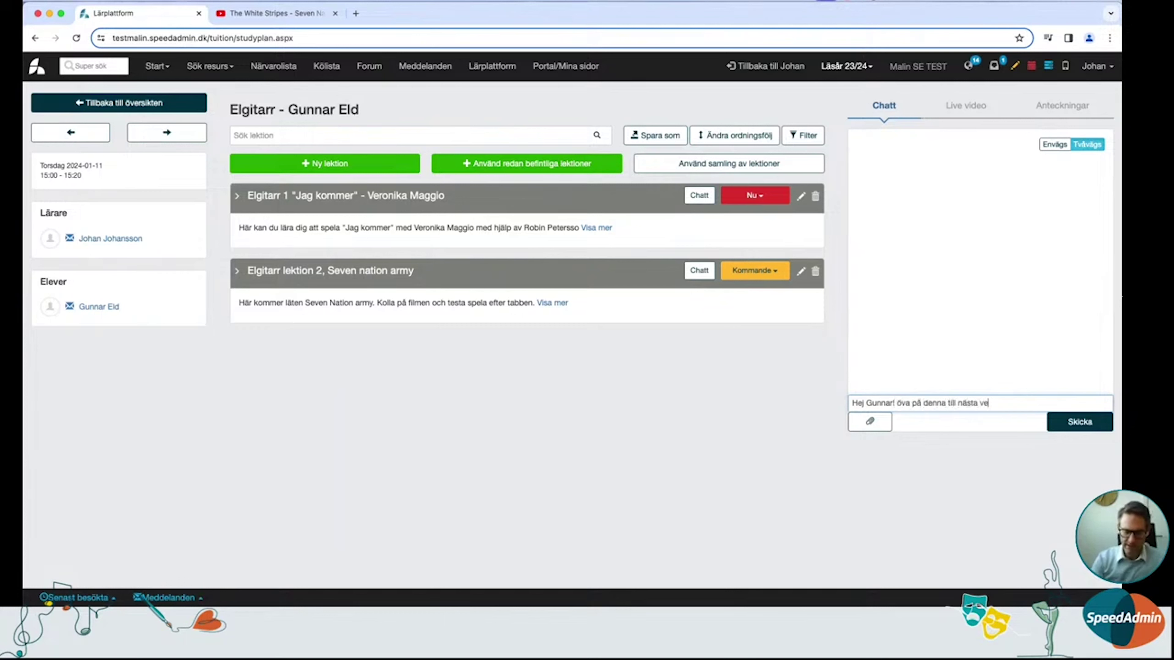
pyautogui.write('cka.')
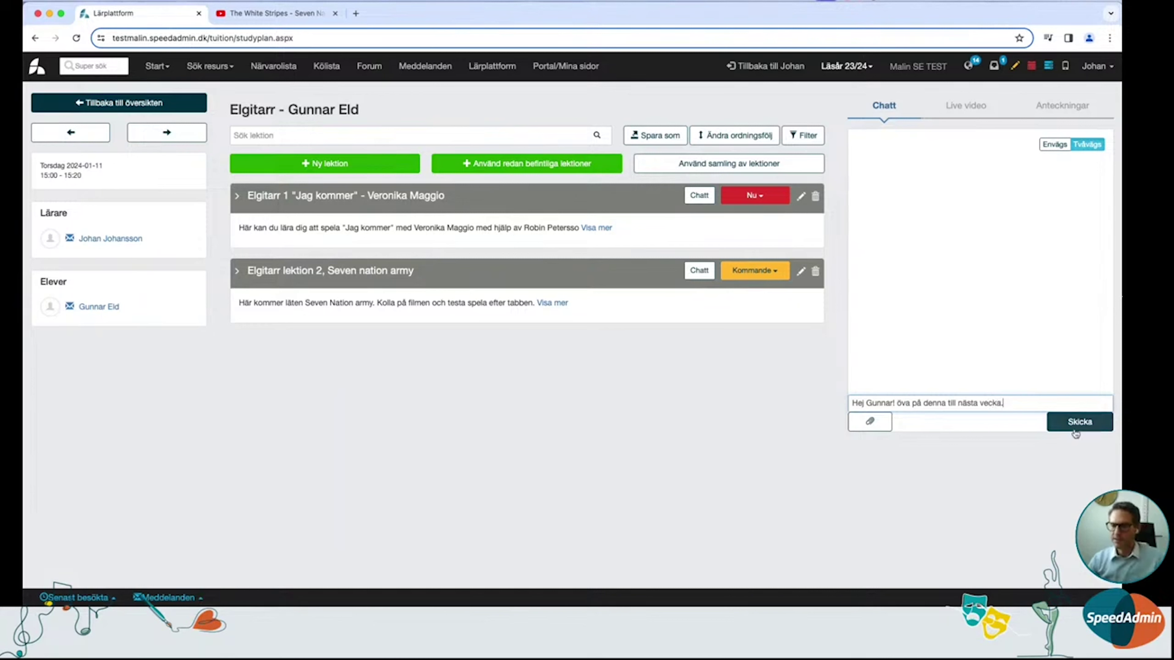
pyautogui.click(1049, 428)
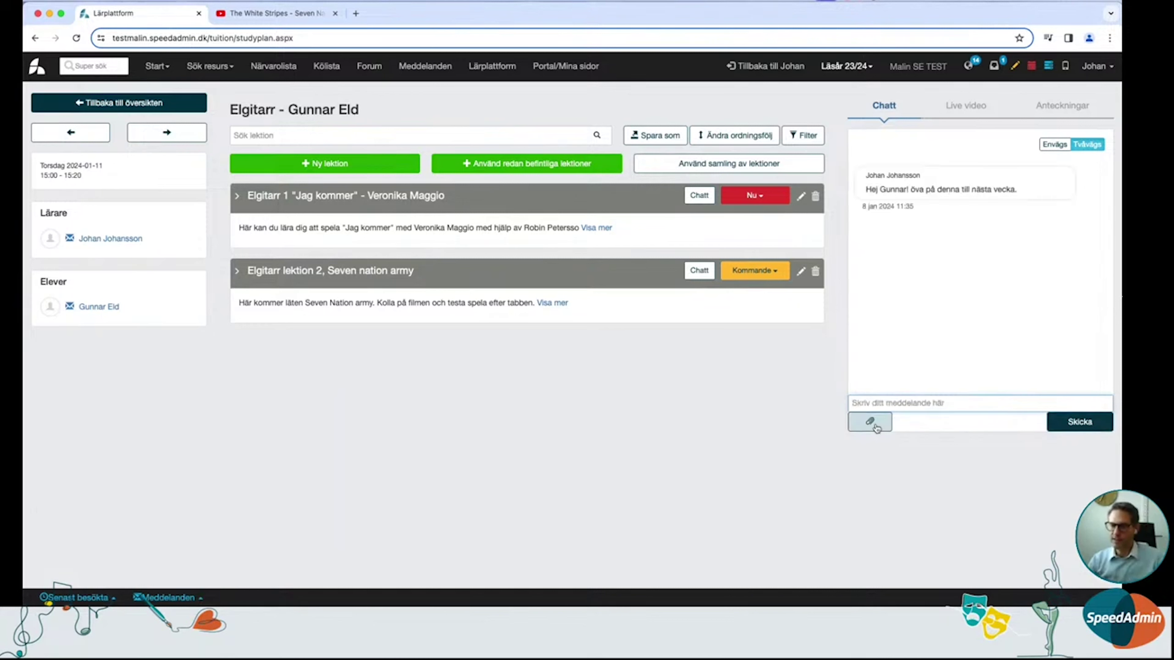
pyautogui.click(863, 427)
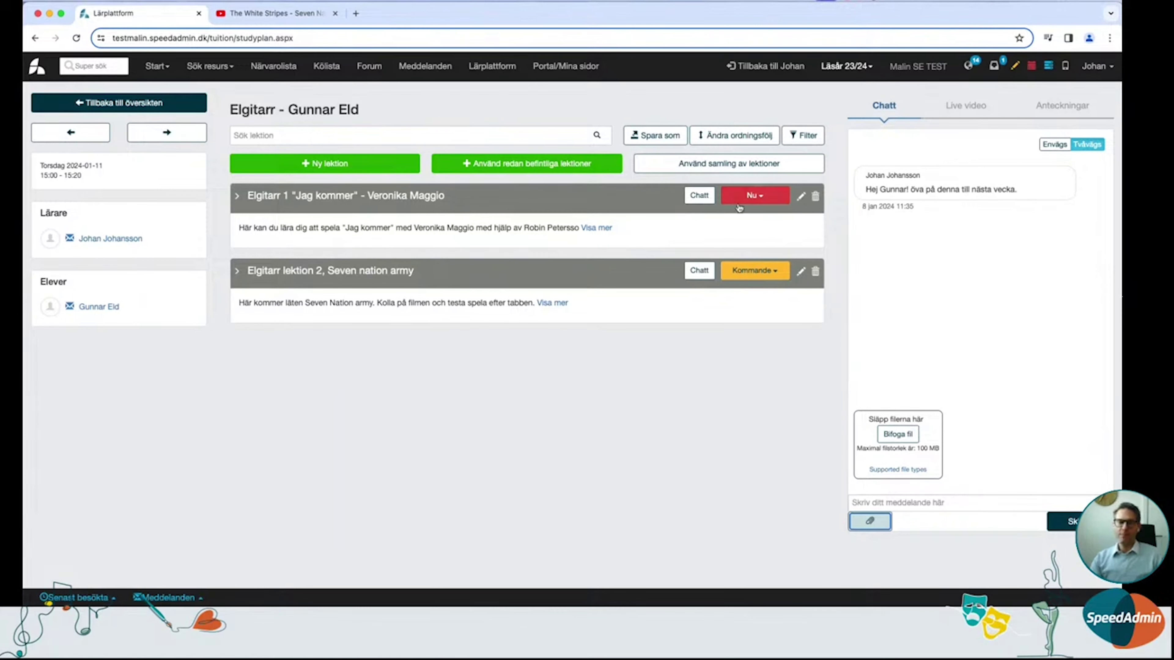
# Show only the chat messages linked to the "Jag kommer" lesson, and restore the full chat
pyautogui.click(695, 197)
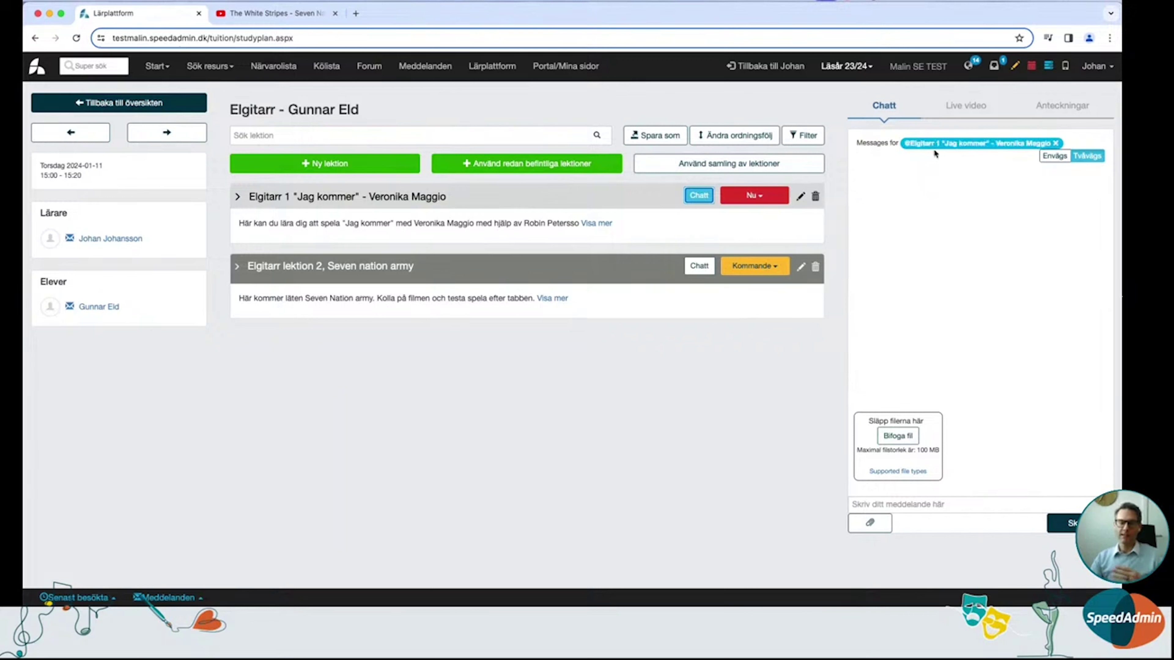
pyautogui.click(696, 196)
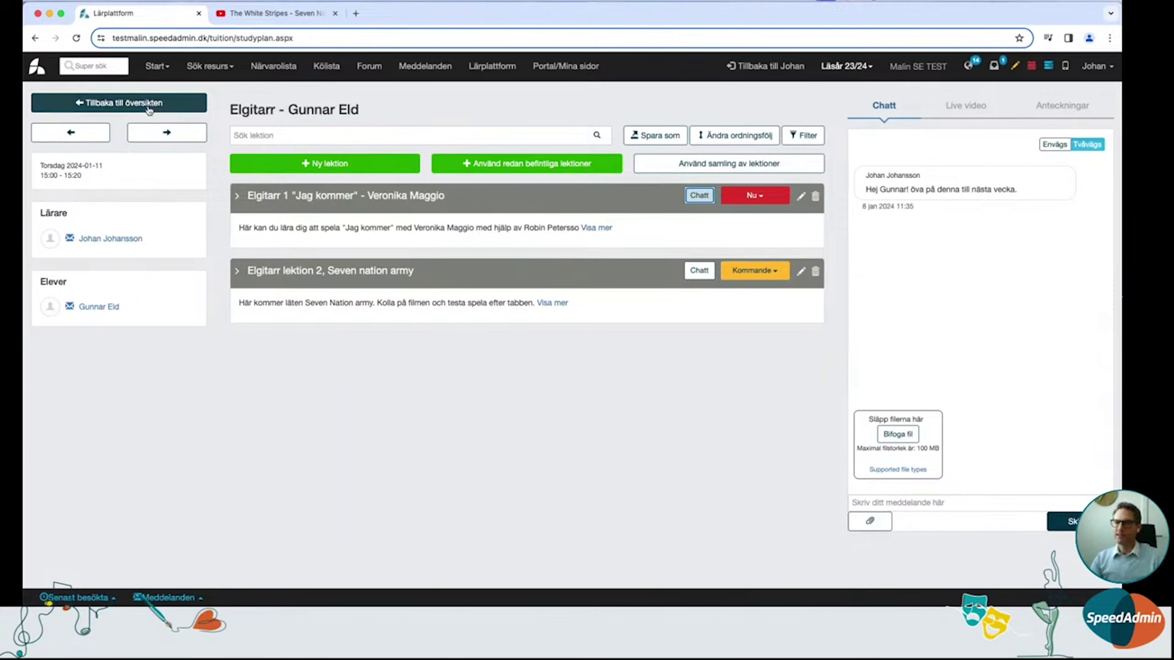
# Return to the Lärplattform overview and open the "Gitarr nybörjarkurs" collection among the lesson collections
pyautogui.click(157, 108)
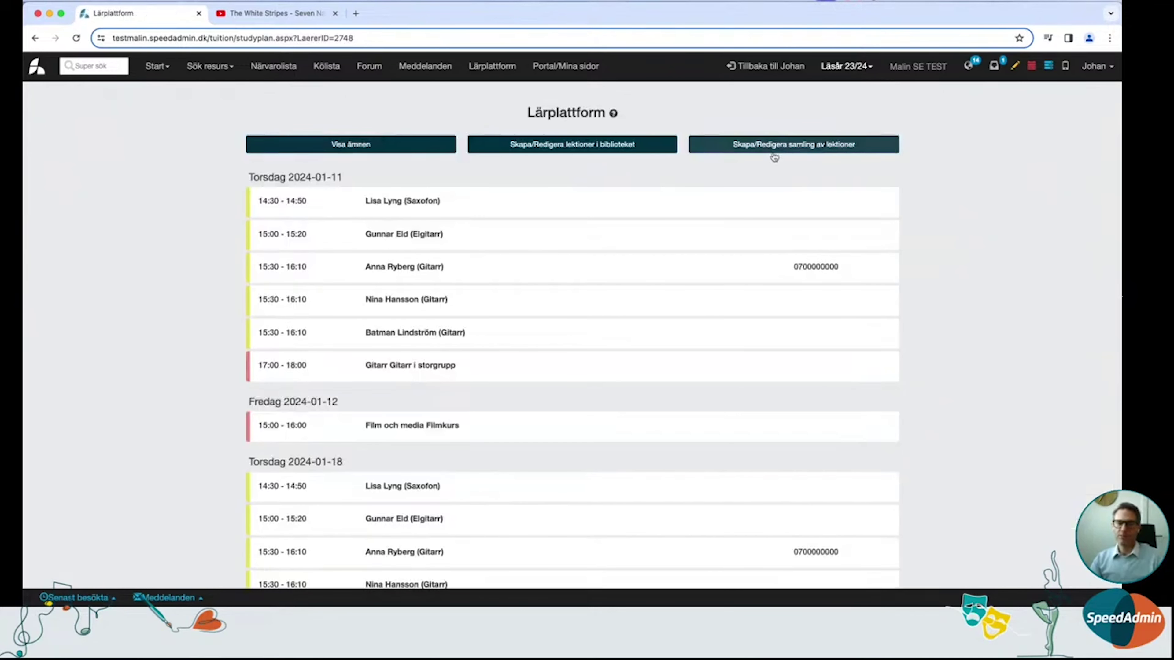
pyautogui.click(803, 147)
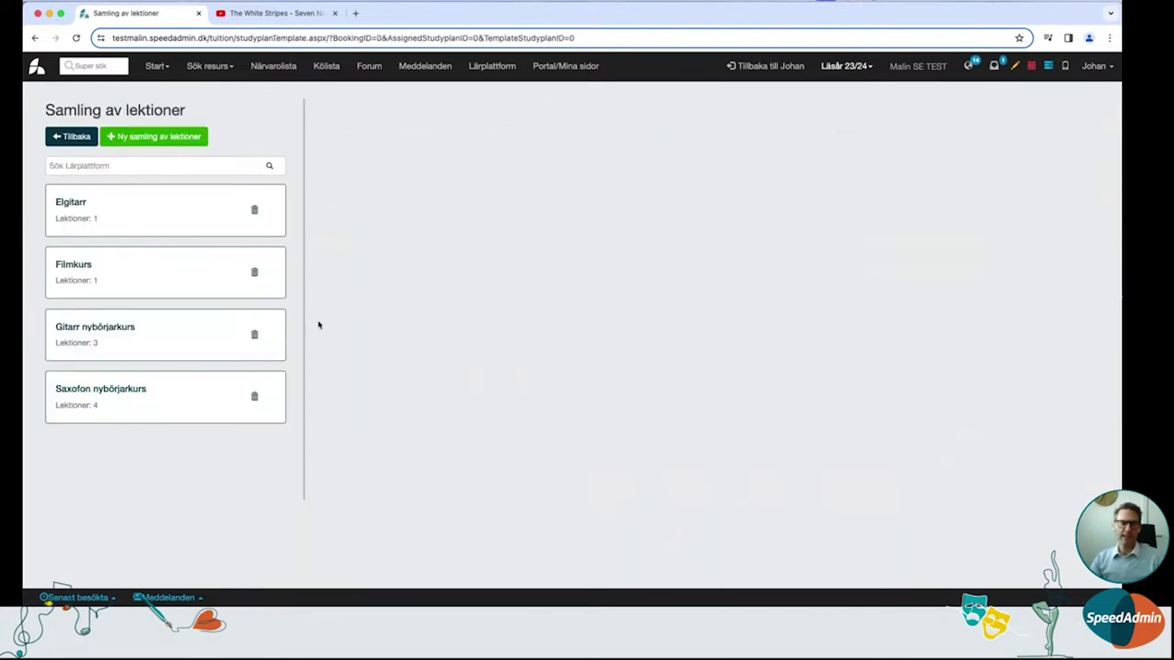
pyautogui.click(179, 349)
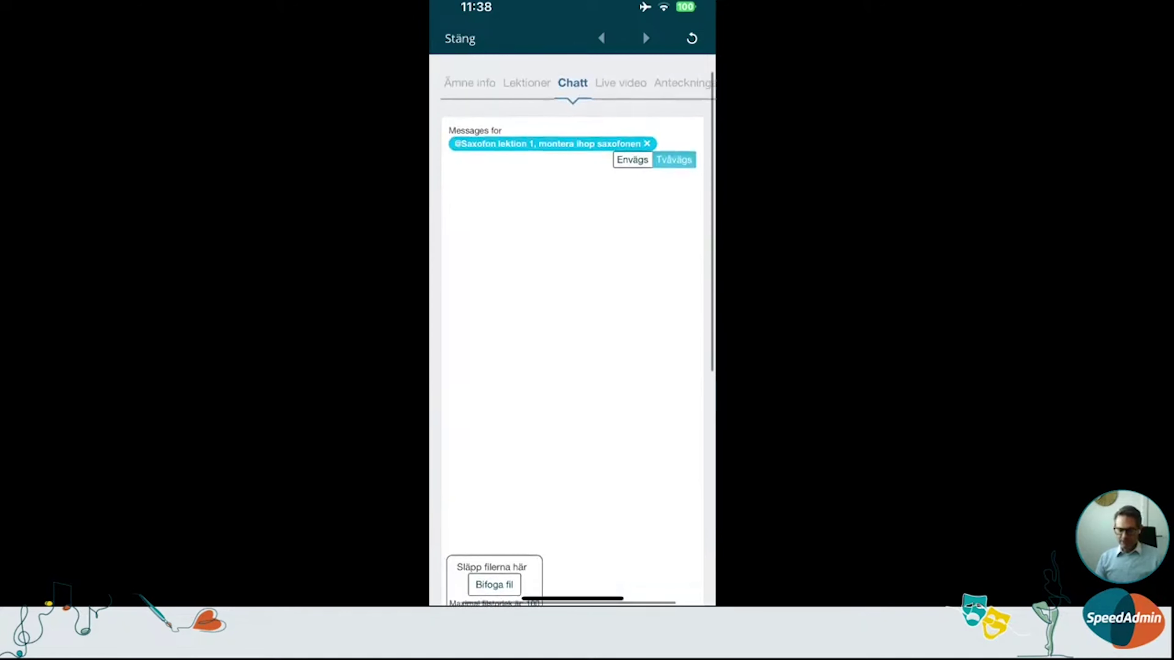
# Close the saxophone booking's learning platform and leave the booking in the mobile app, and advance the PowerPoint slideshow by one slide
pyautogui.click(460, 38)
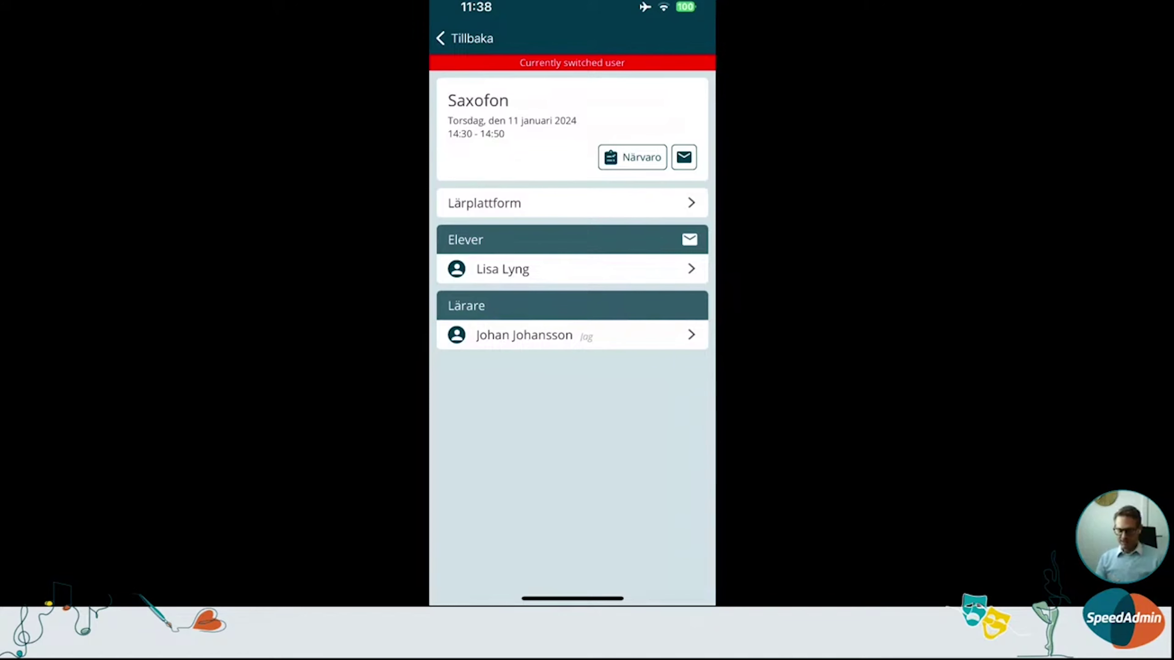
pyautogui.click(466, 39)
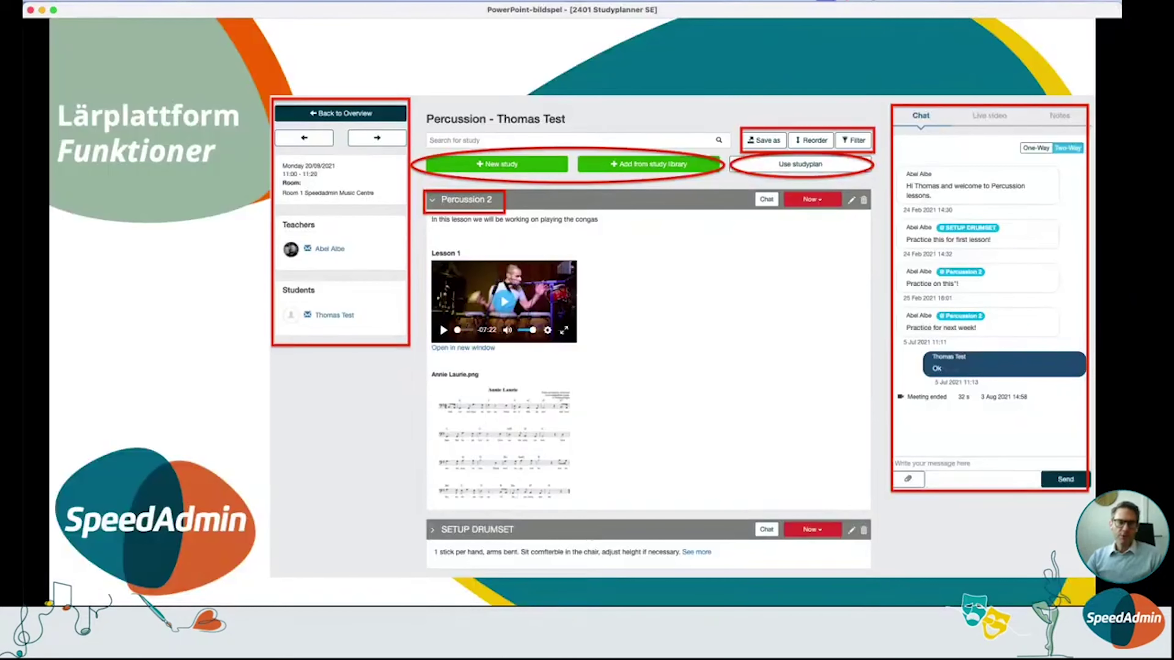
pyautogui.press('Right')
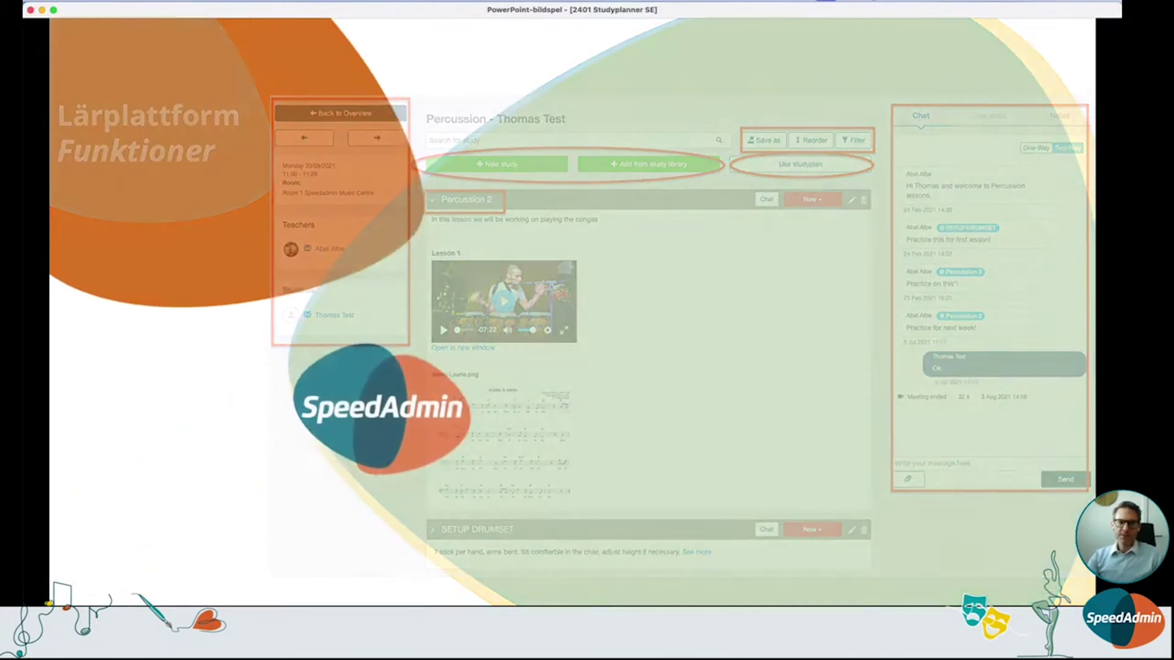